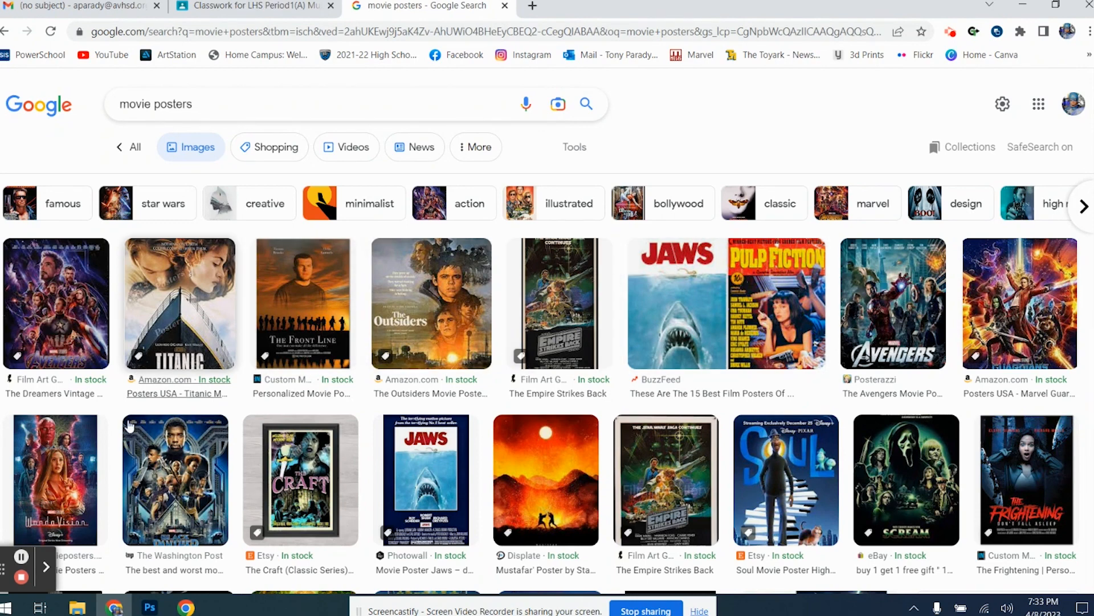
Preview the Black Panther poster and the dark-blue Jaws poster in the image results to examine their text elements.
left_click(183, 479)
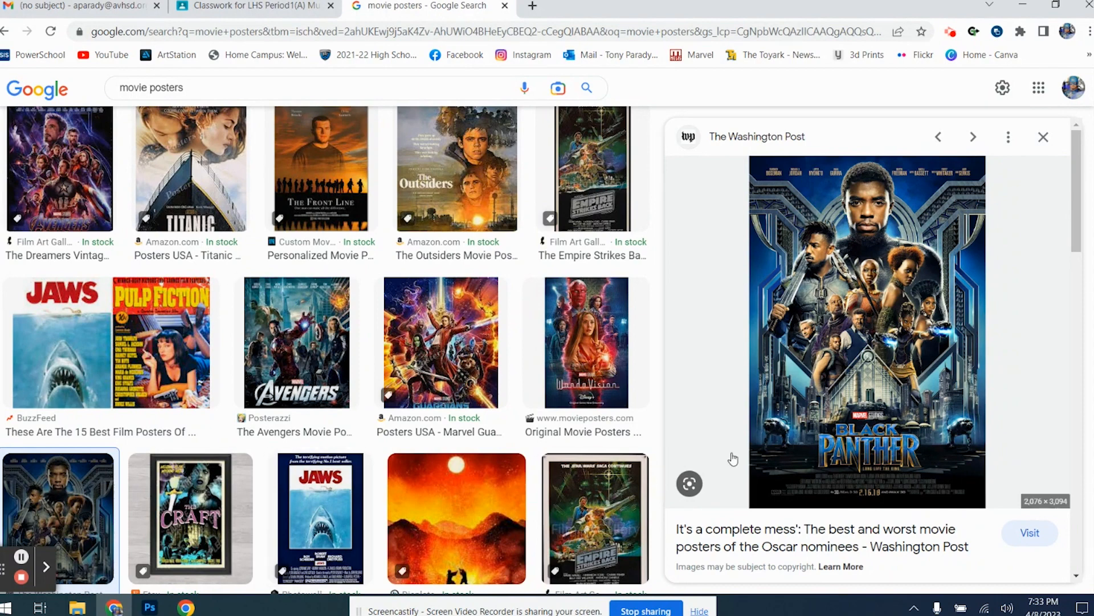
left_click(346, 498)
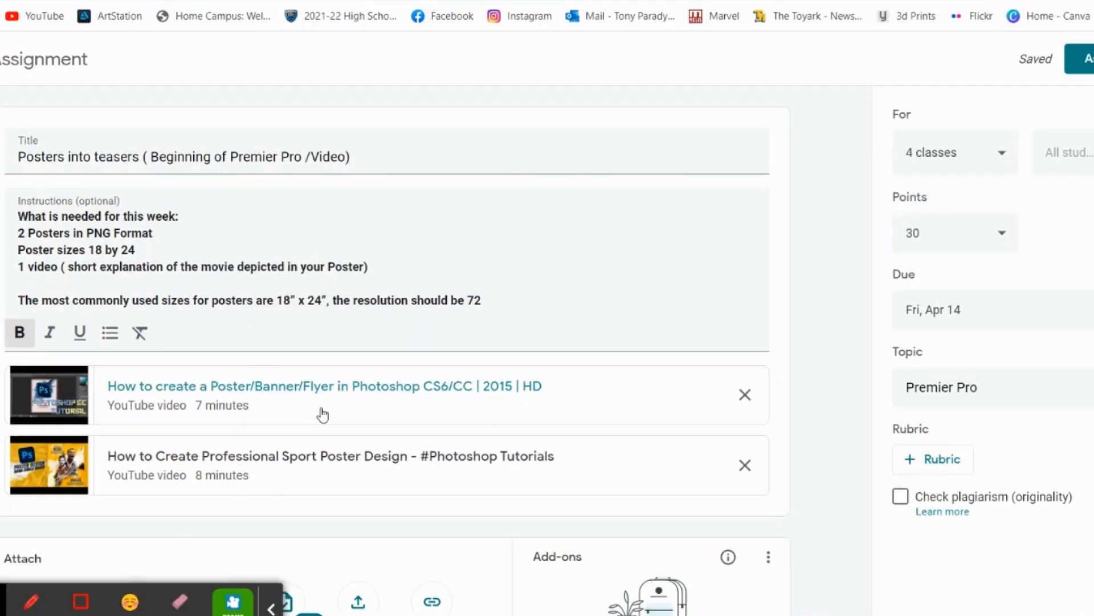
In the Google Classroom assignment instructions, add the heading "What does a Poster Need ?" below the resolution note, followed by a blank line.
left_click(529, 302)
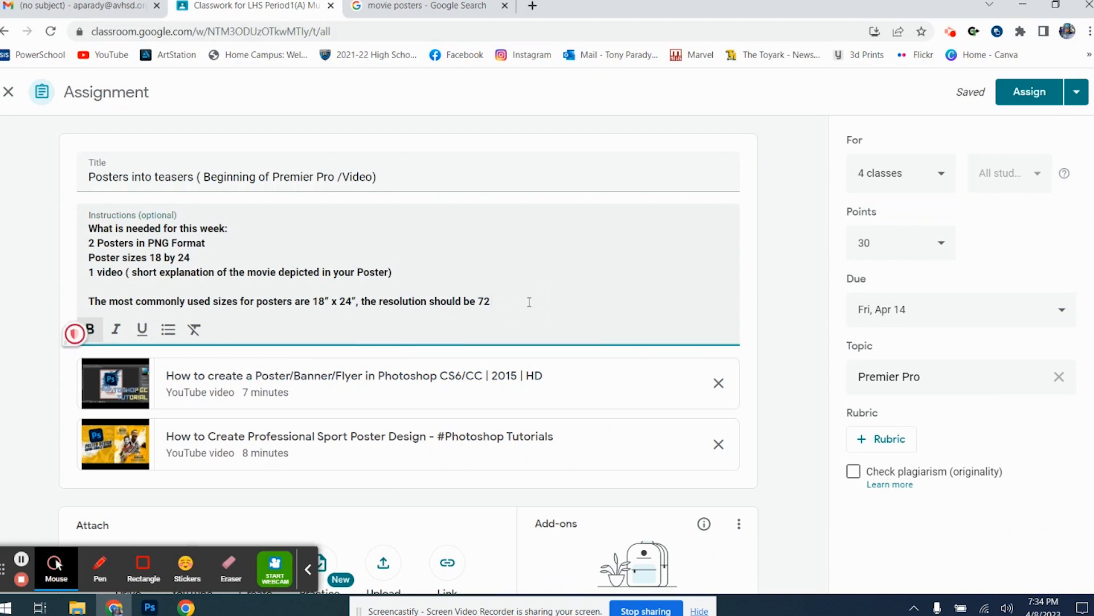
key("Return")
type("What doe")
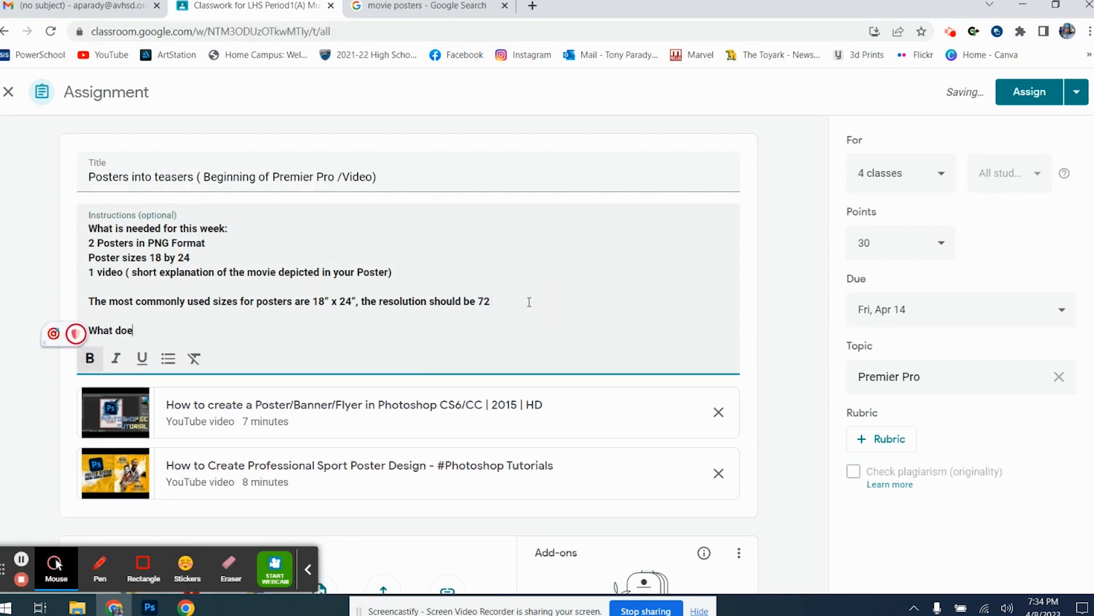
type("s a Poster ")
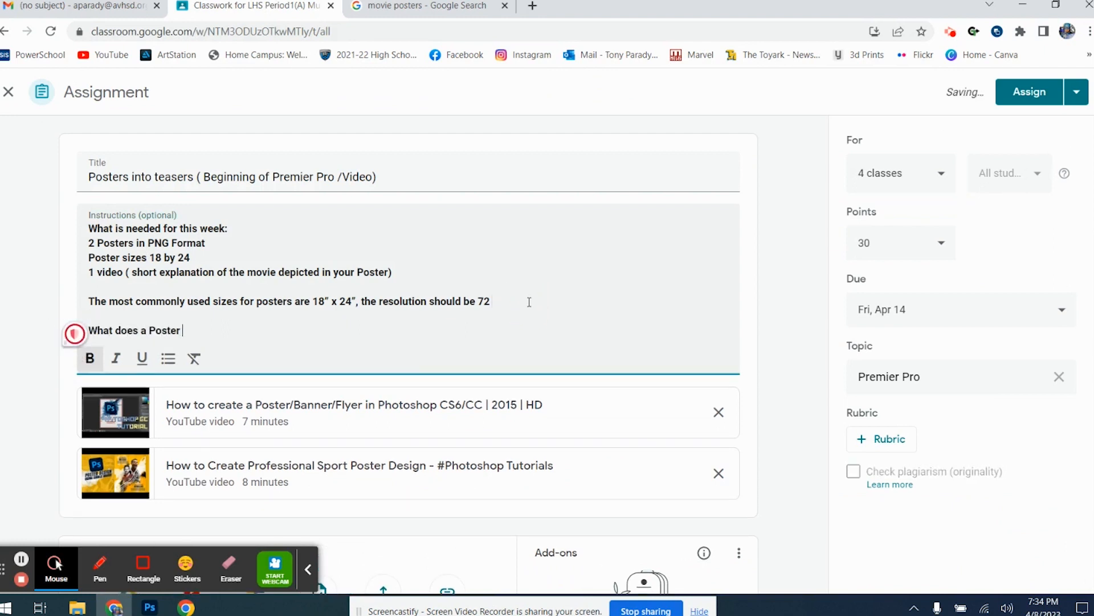
type("Need ?")
key("Return")
key("Return")
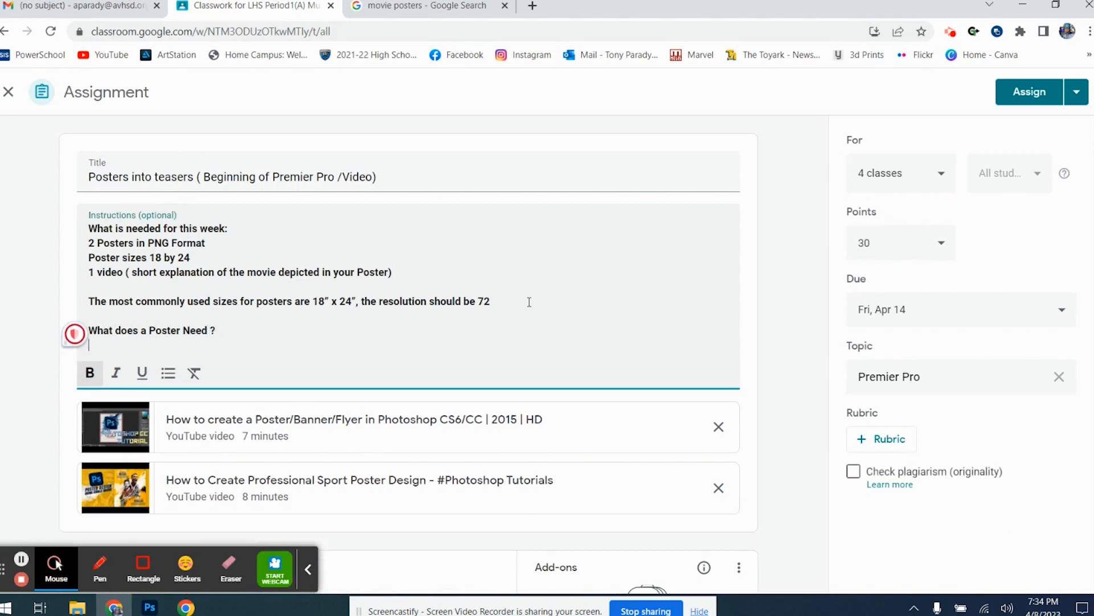
Add the lines "A Tag line to sale the viewer and catch their attention" and "The title" under the heading.
type("A Tag line to")
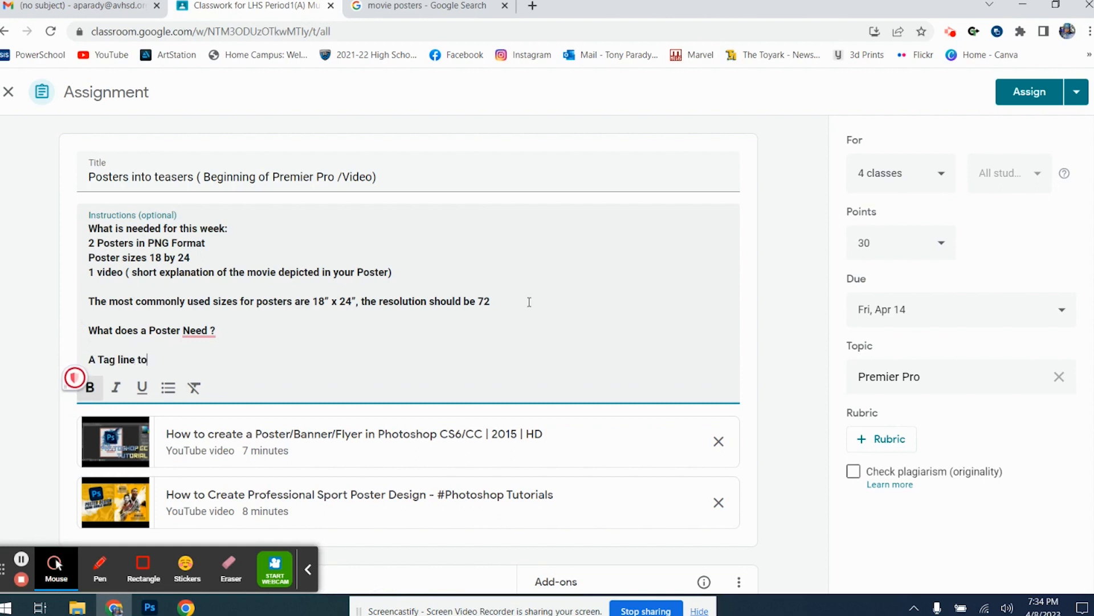
type(" sale the vie")
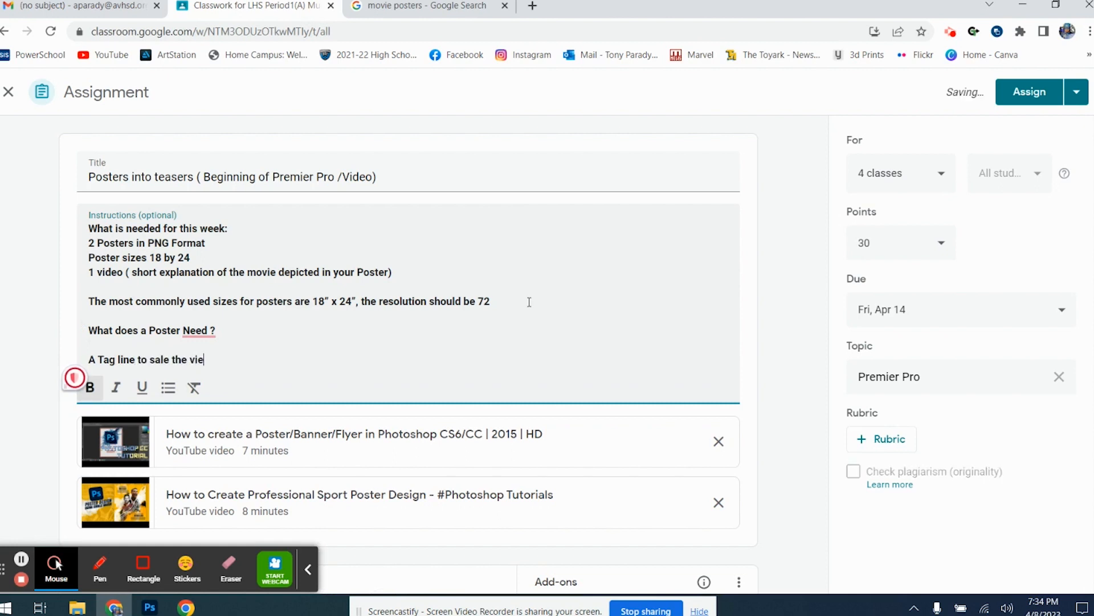
type("wer and catch their attention")
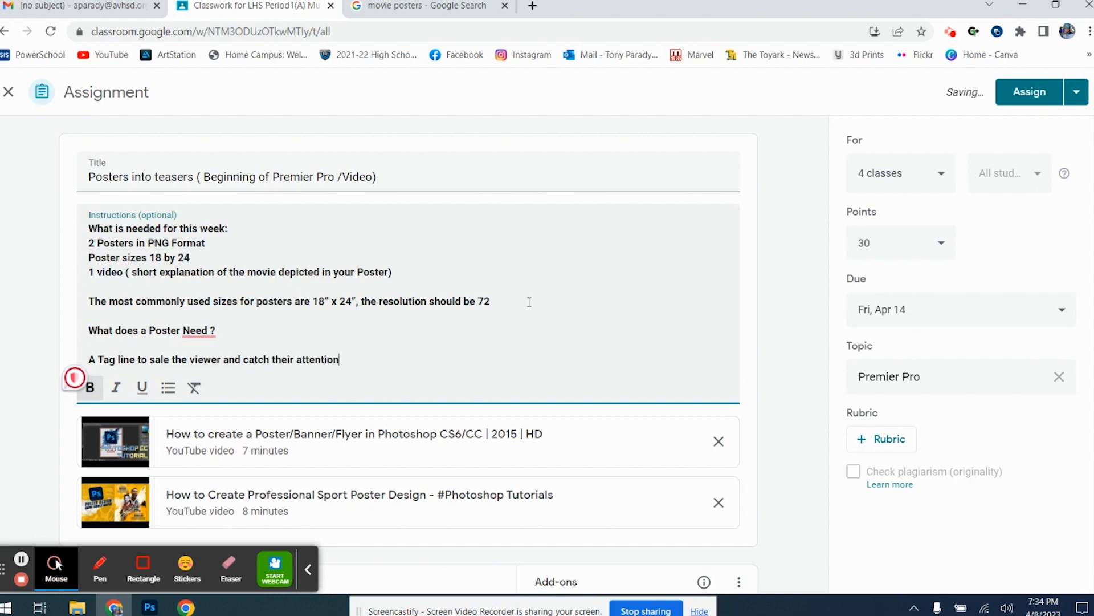
key("Return")
type("The title")
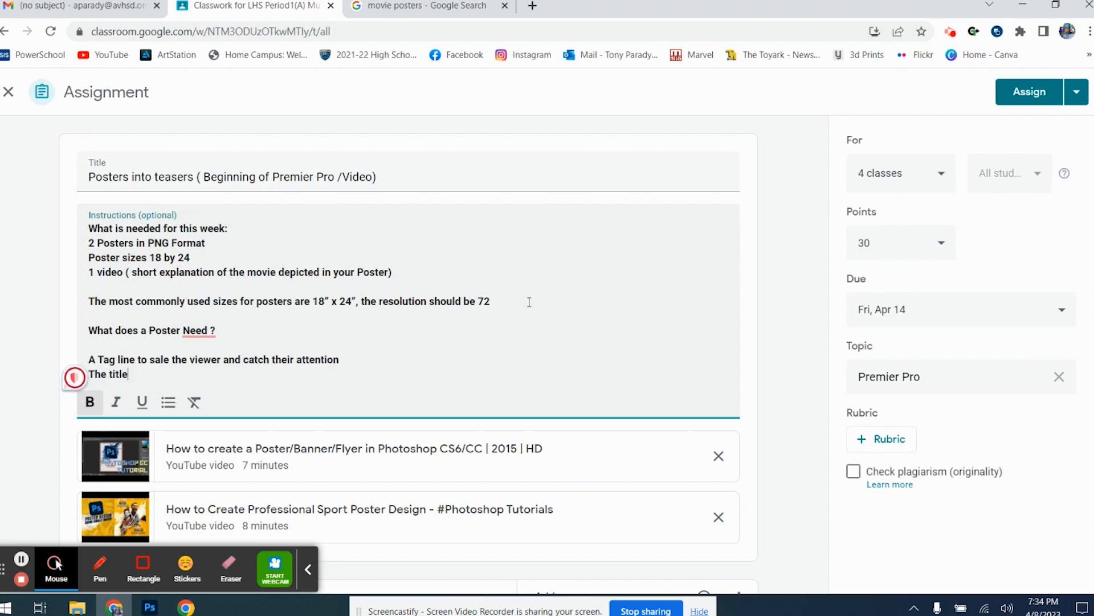
Add a further line reading "Needs credits or known personal to sale the poster." to the instructions.
key("Return")
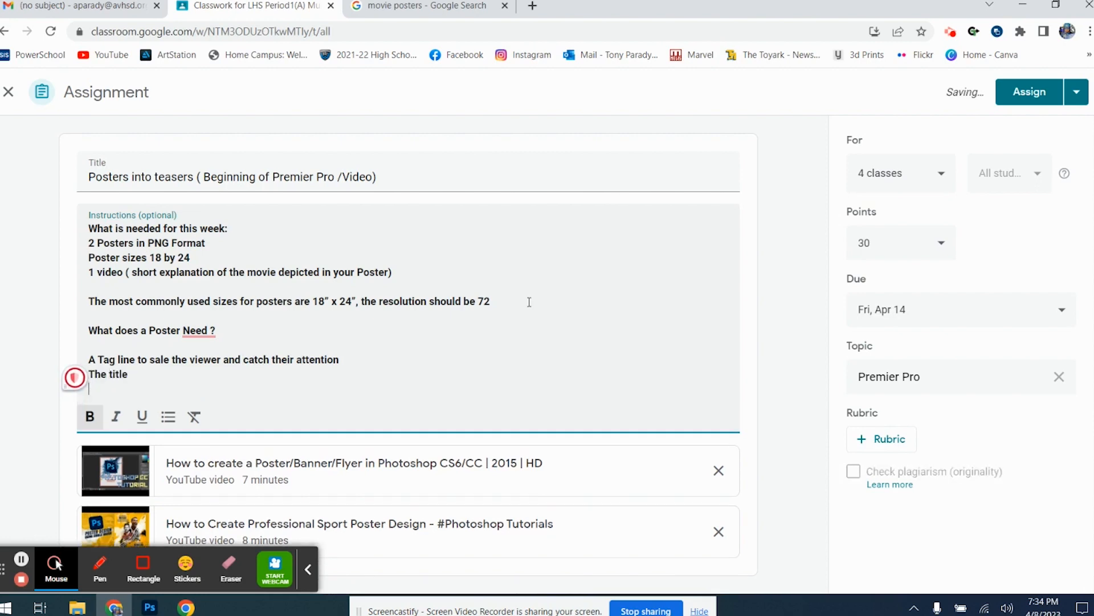
type("Needs cr")
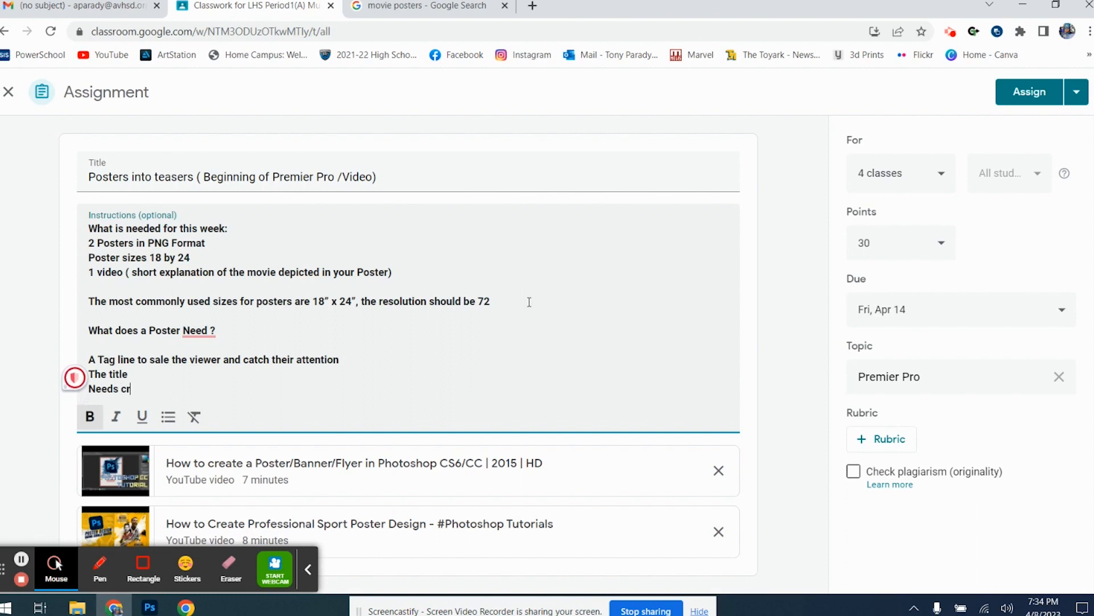
type("edits or known person")
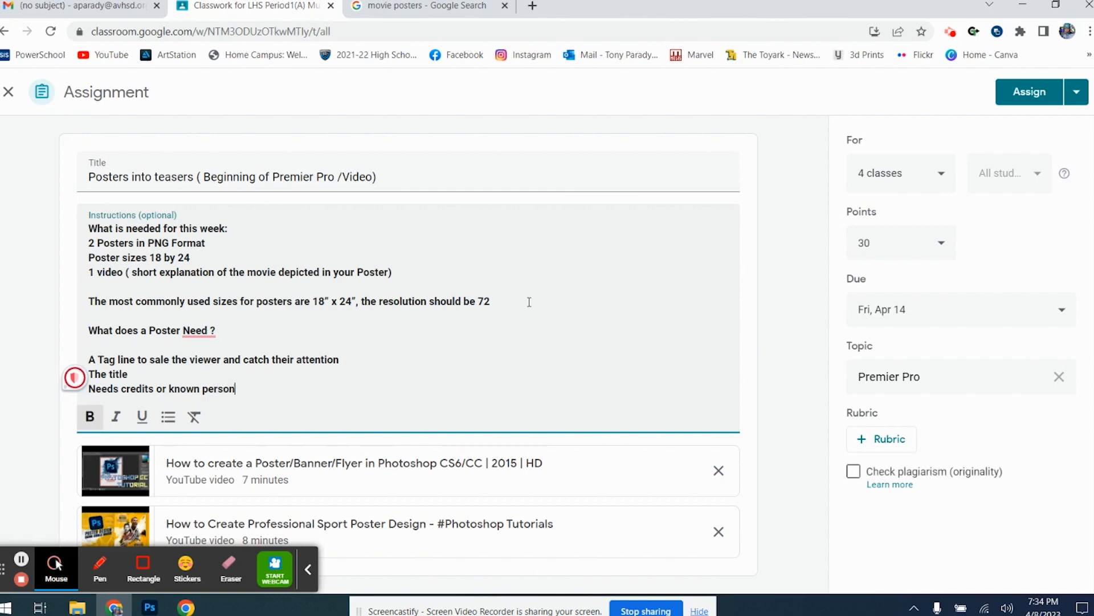
type("al to sale the poster.")
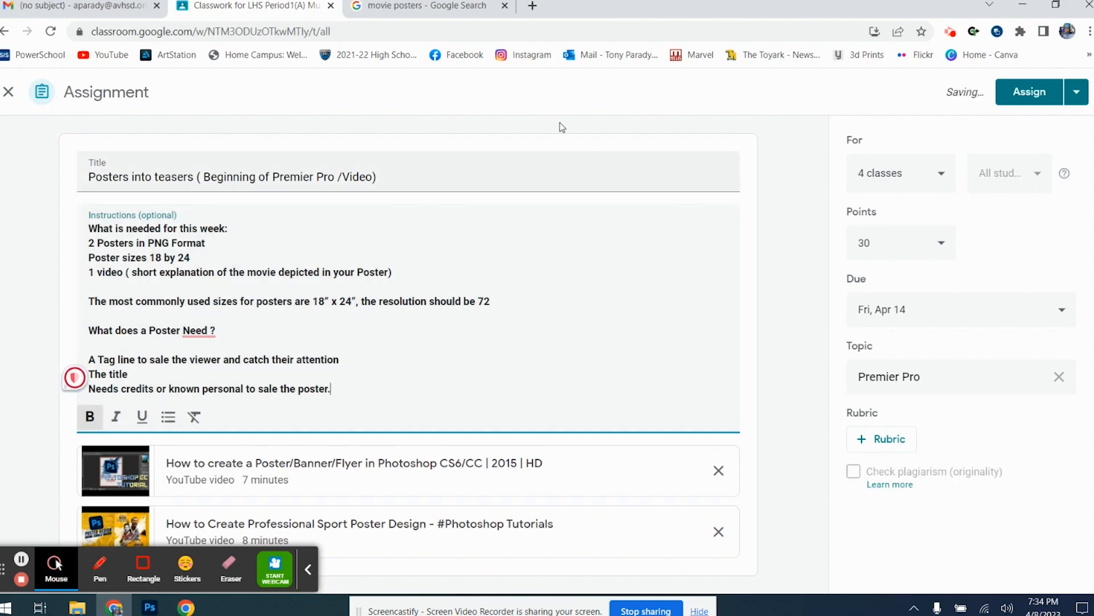
Return to the movie poster image results and compare the credits on the Jaws and Jurassic Park posters.
left_click(454, 4)
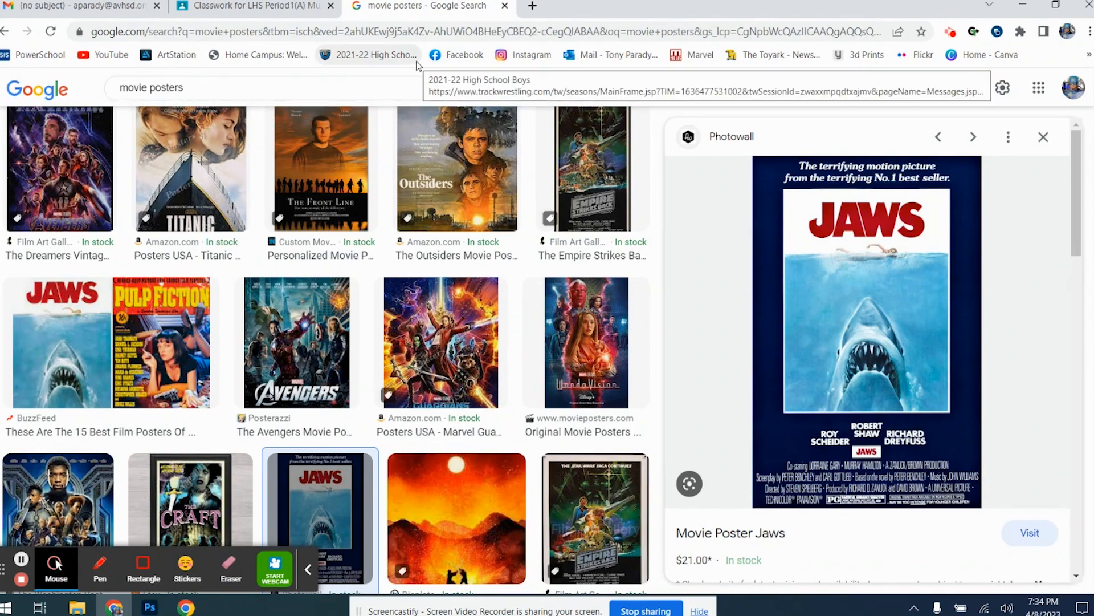
left_click(306, 575)
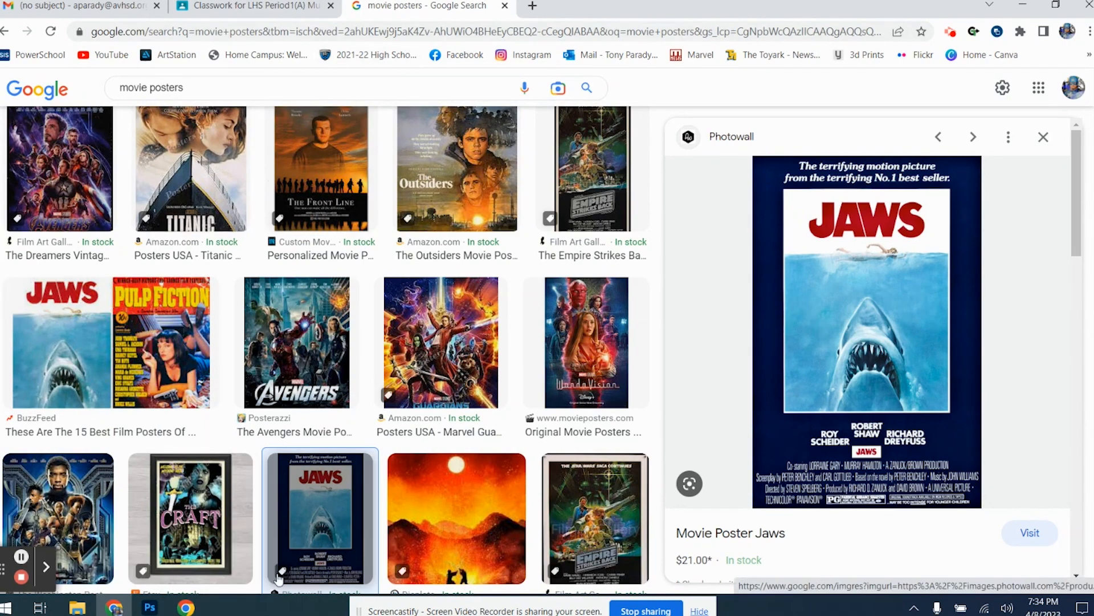
scroll(421, 371, "down", 5)
left_click(414, 395)
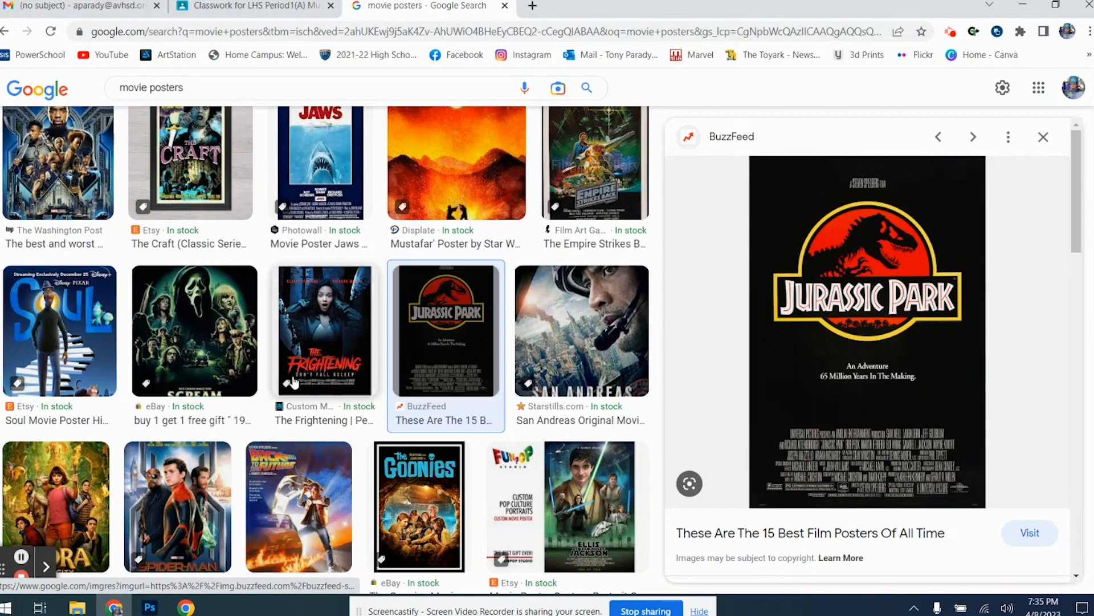
Change the image search to "movie posters 2023".
scroll(264, 393, "up", 5)
left_click(257, 105)
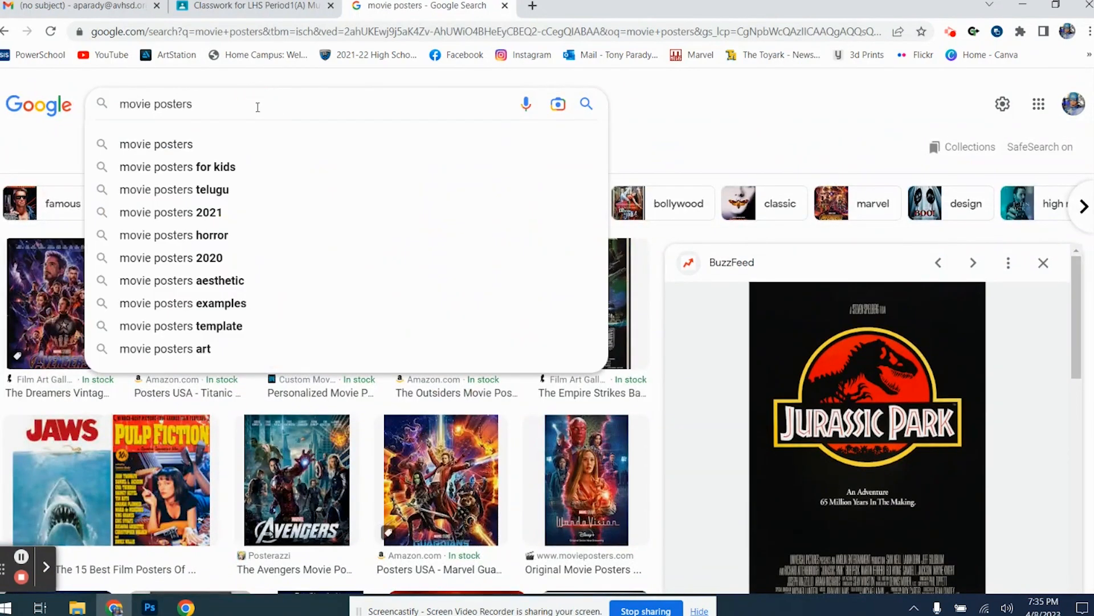
type("2023")
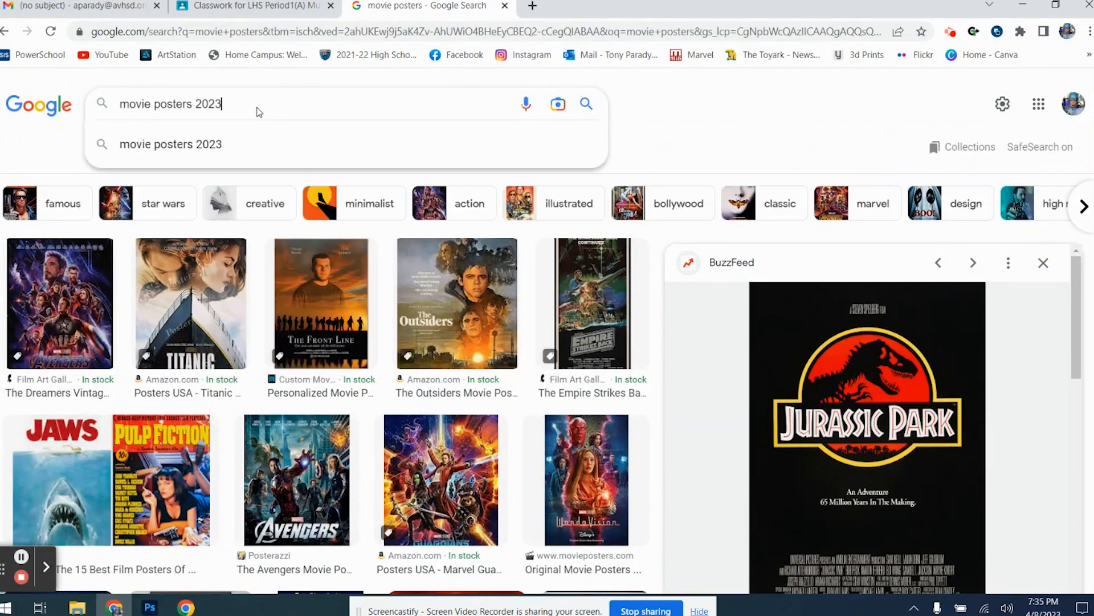
key("Return")
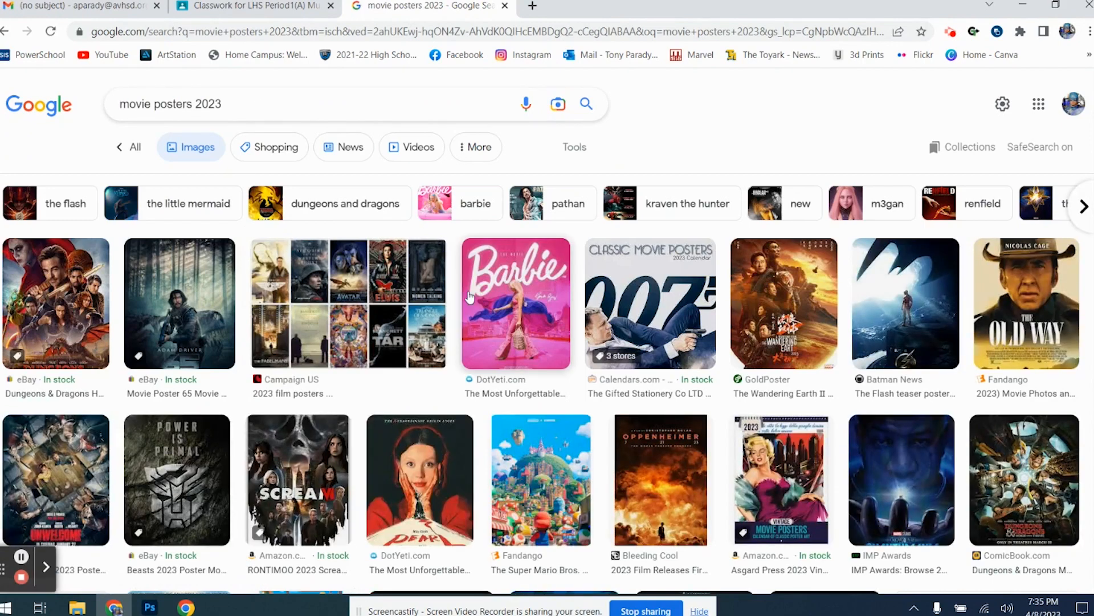
Preview the Barbie, The Old Way, The Flash and Transformers posters to examine their names, taglines, titles and release dates.
left_click(508, 294)
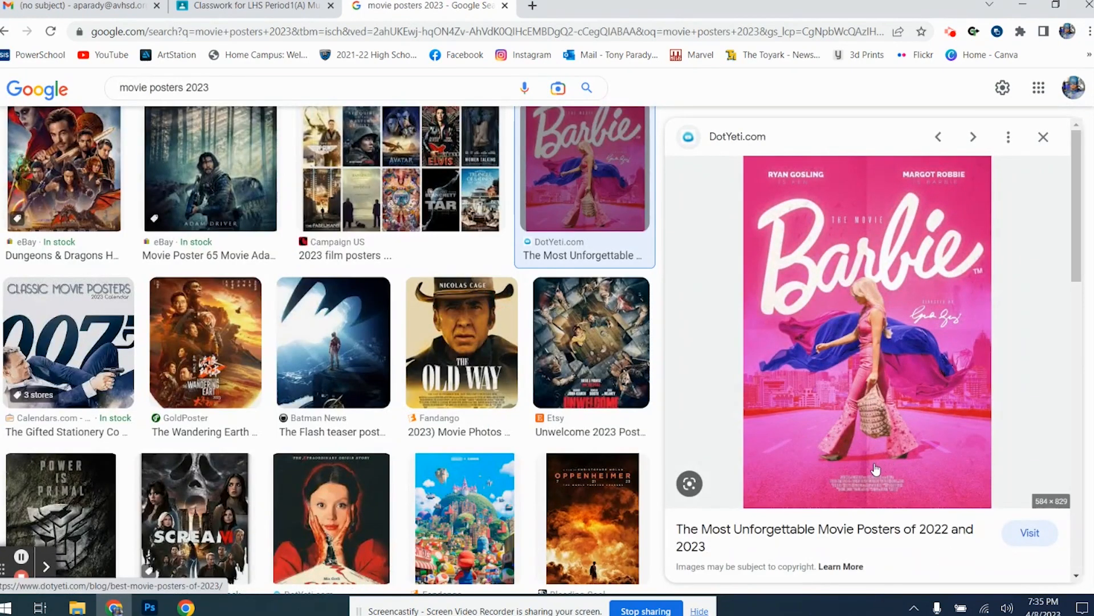
left_click(462, 342)
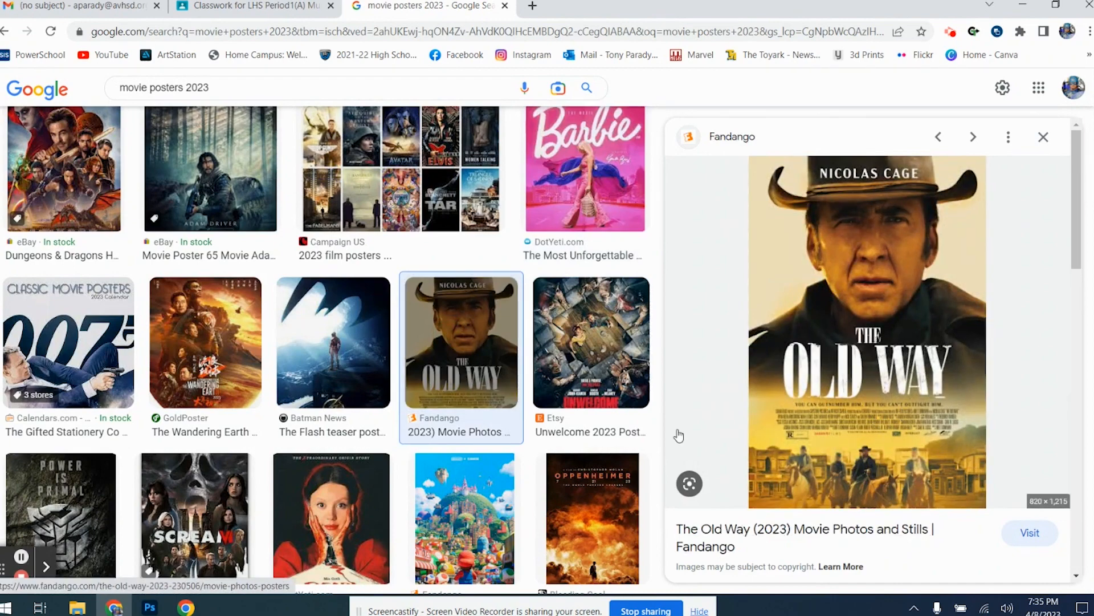
left_click(309, 336)
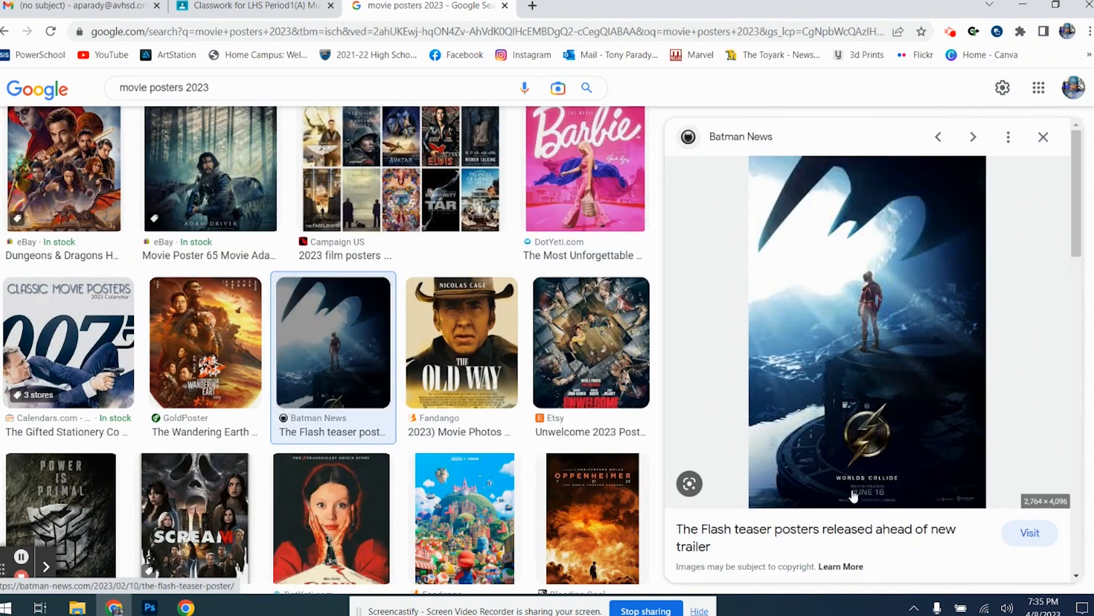
scroll(907, 410, "down", 1)
scroll(907, 409, "up", 1)
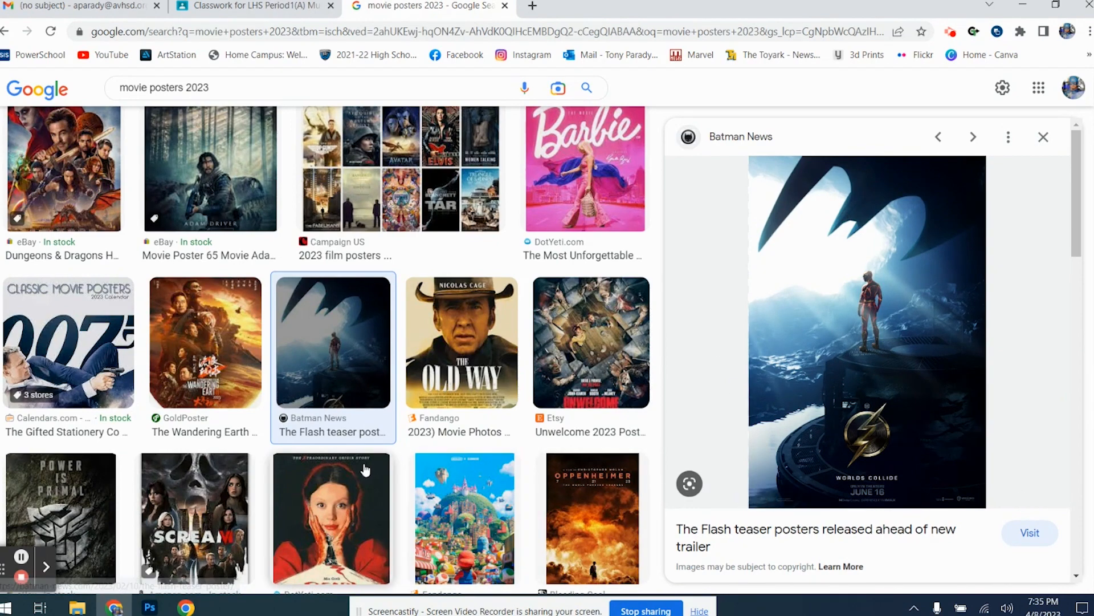
left_click(88, 488)
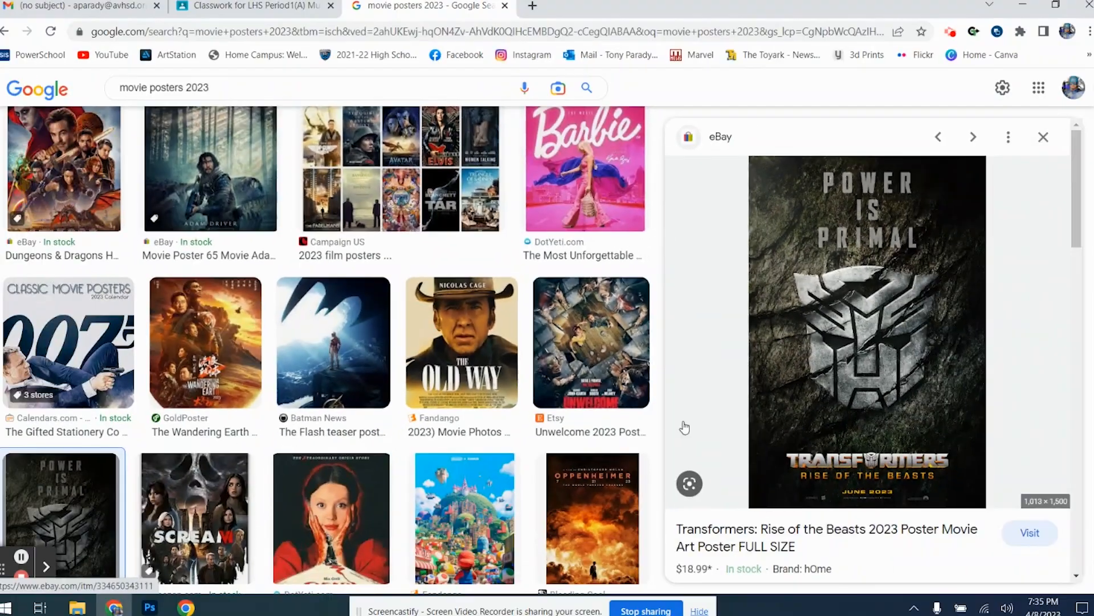
Back in the assignment, extend the credits line with "Or if its a big enough draw they don't".
left_click(251, 6)
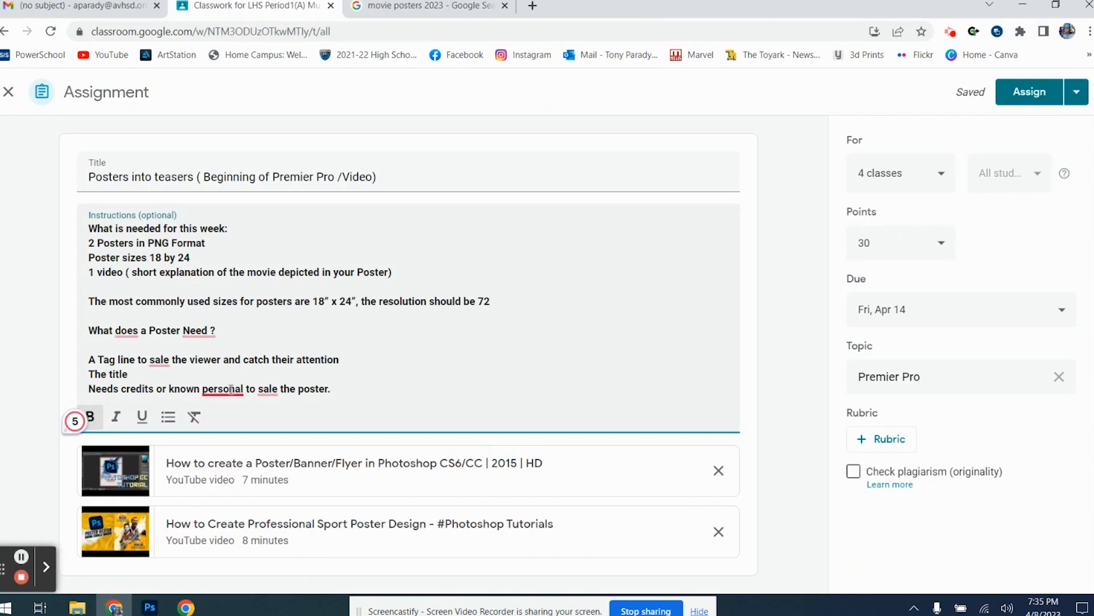
mouse_move(266, 390)
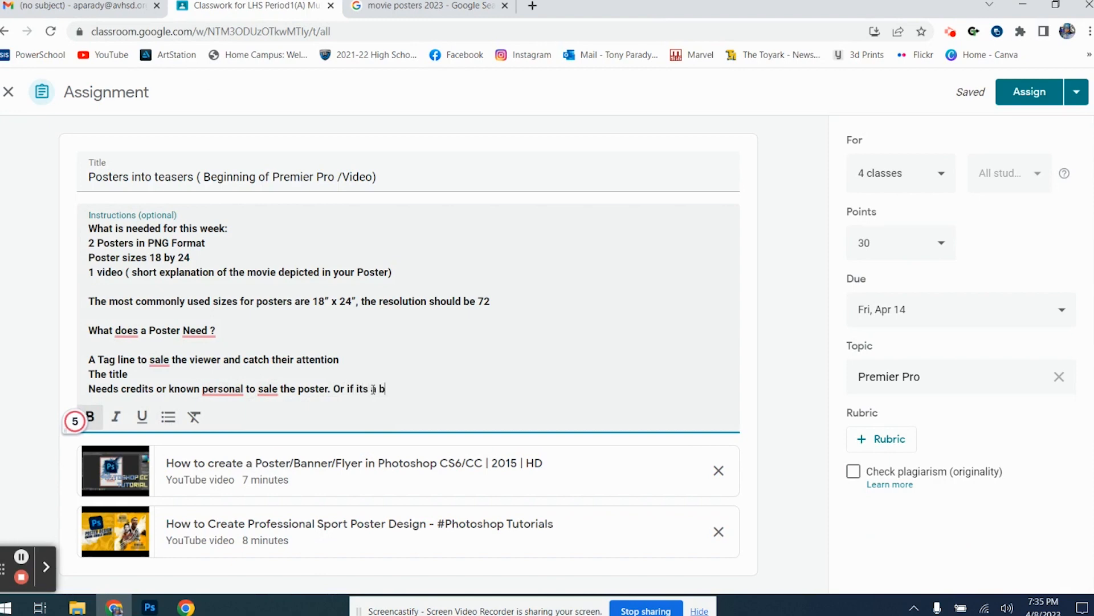
type("ough draw ")
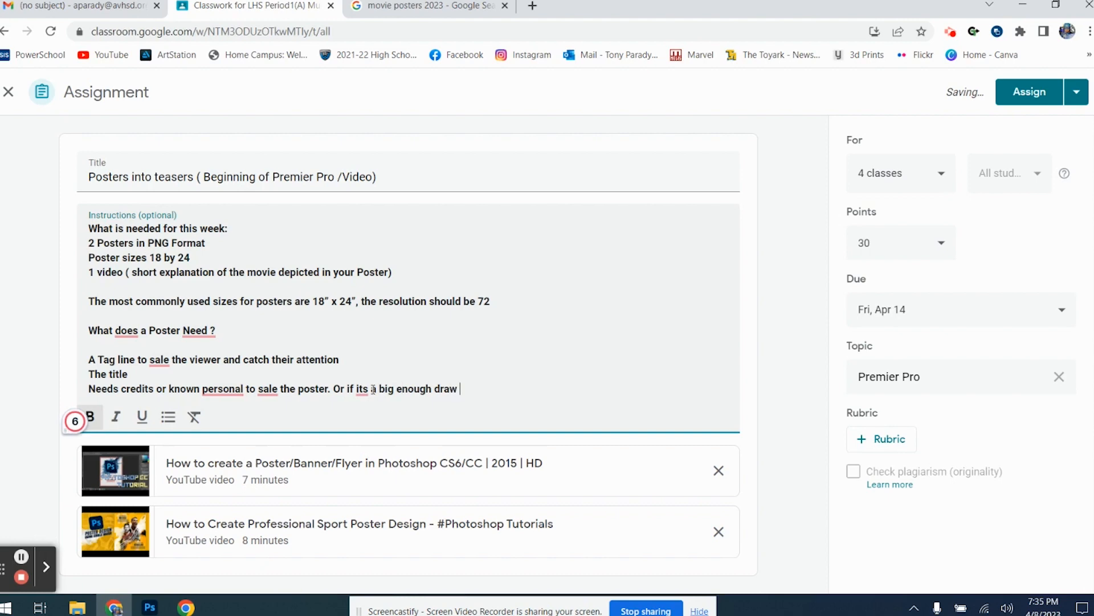
type("they don't")
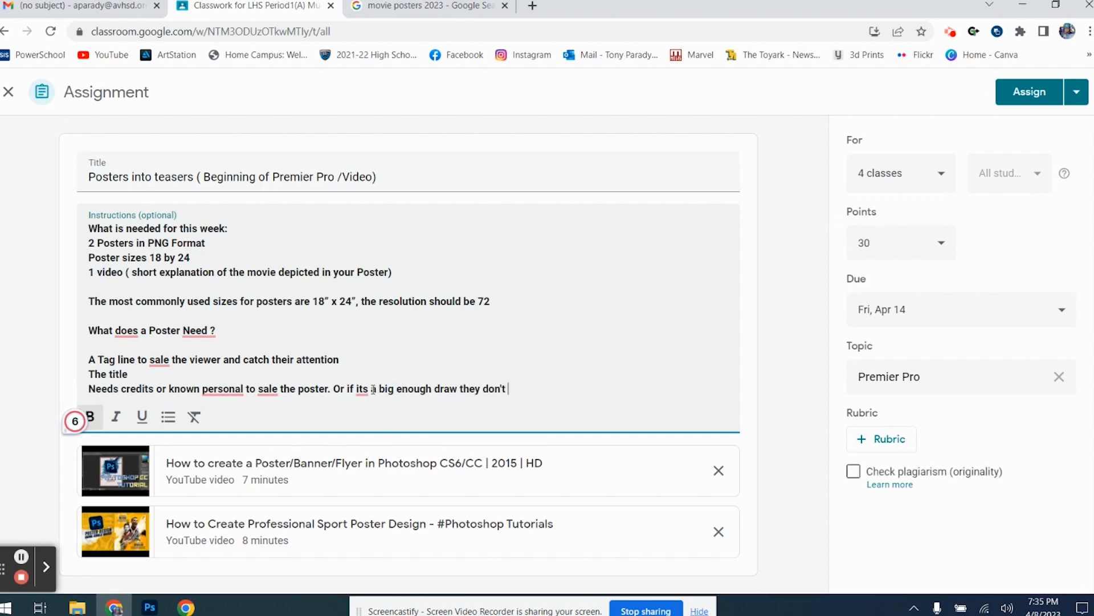
Add the line "But you need a release date." at the end of the instructions.
key("Return")
type("But t")
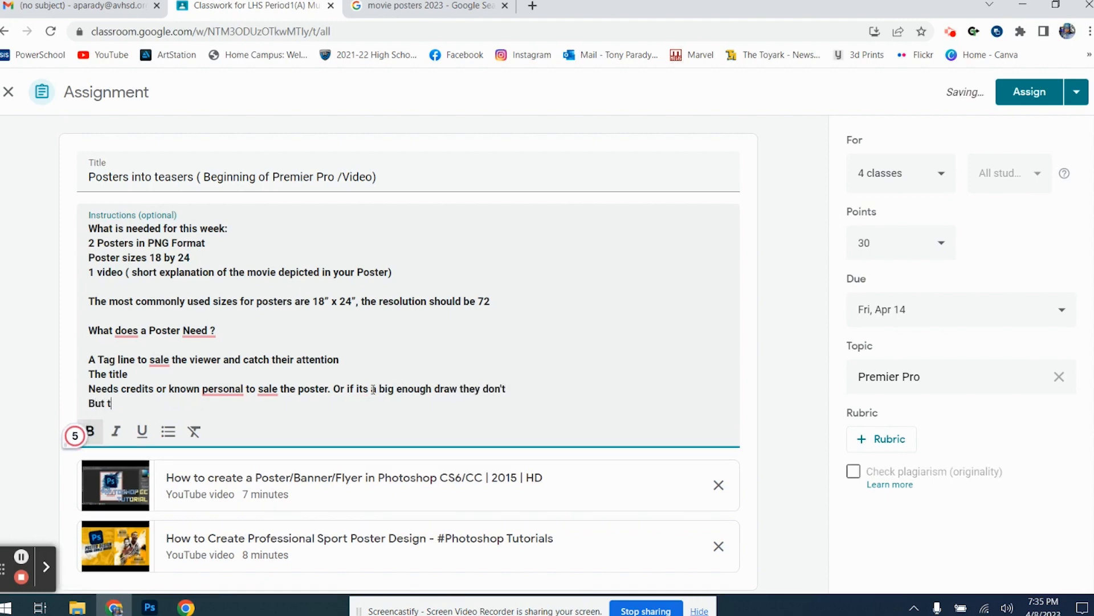
key("BackSpace")
type("you nee")
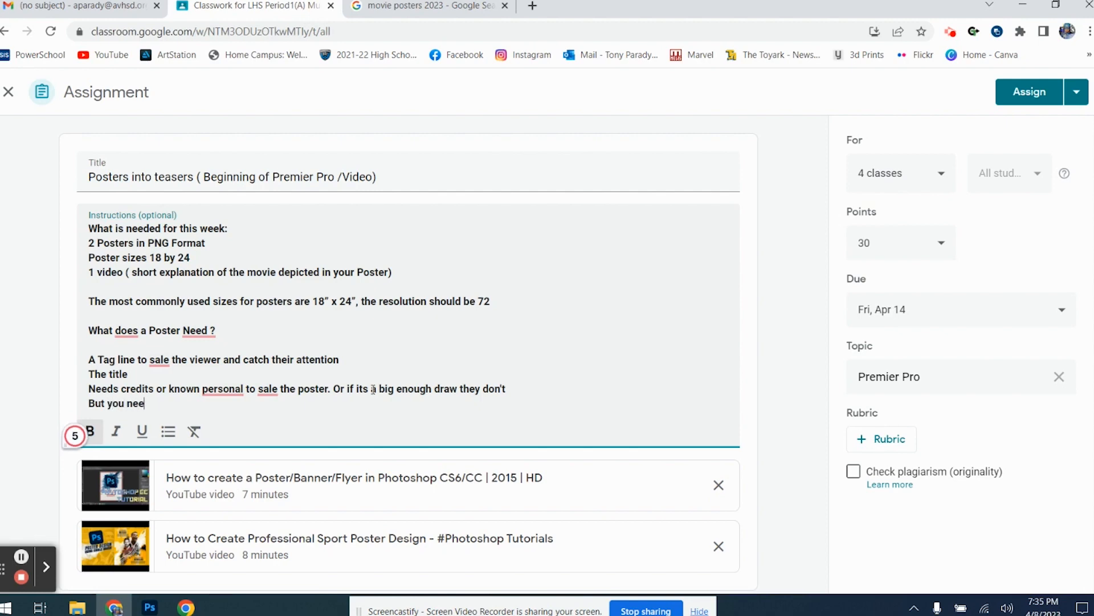
type("d a release date")
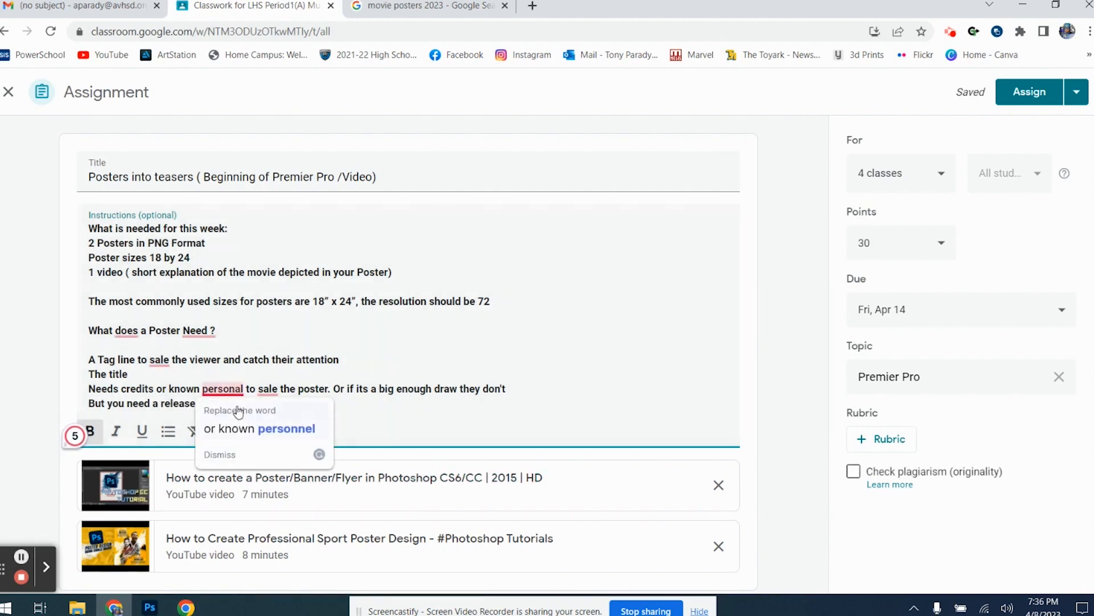
Accept the suggested corrections "personnel" in the credits line, "sell" in the tag line, and "Does" and "Need?" in the poster heading.
left_click(249, 434)
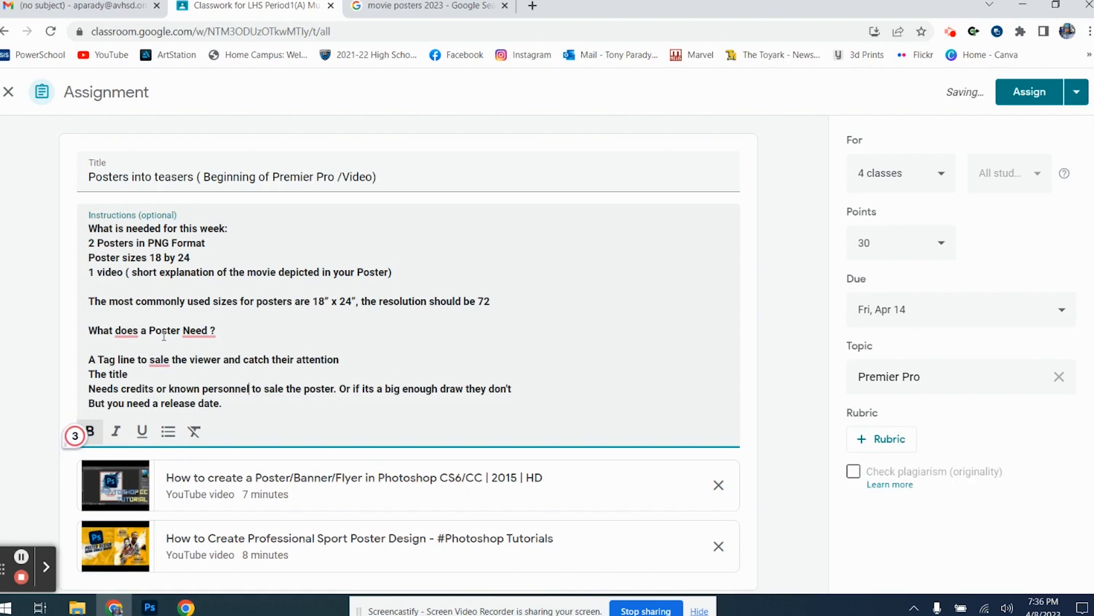
mouse_move(159, 360)
left_click(164, 397)
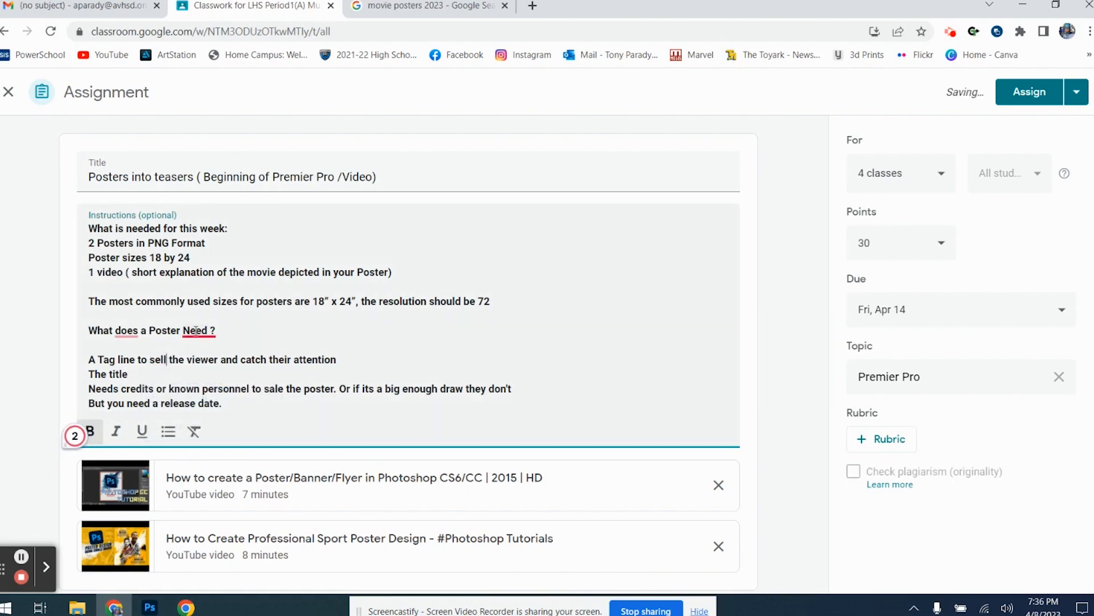
mouse_move(196, 331)
left_click(250, 369)
mouse_move(135, 331)
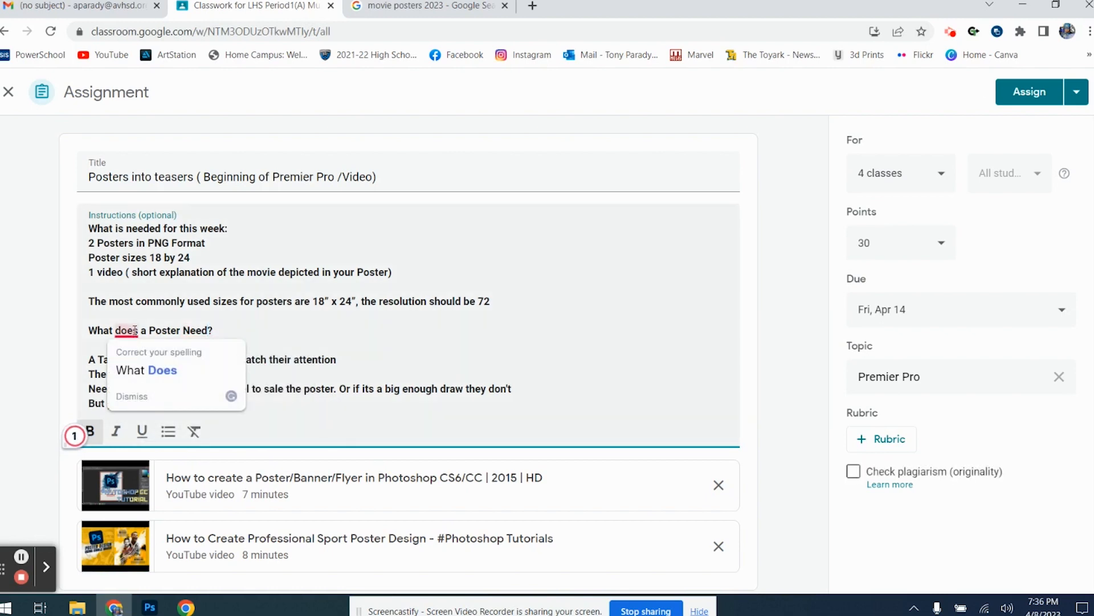
left_click(131, 370)
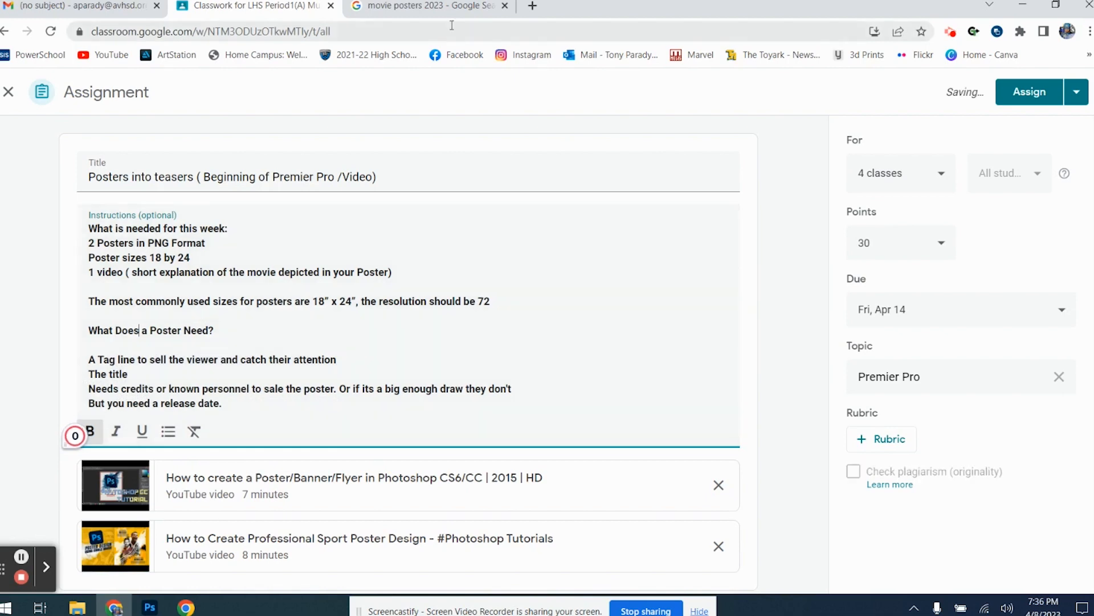
Look back at the 2023 movie poster results and the 18 by 24 poster size stated in the assignment.
left_click(448, 11)
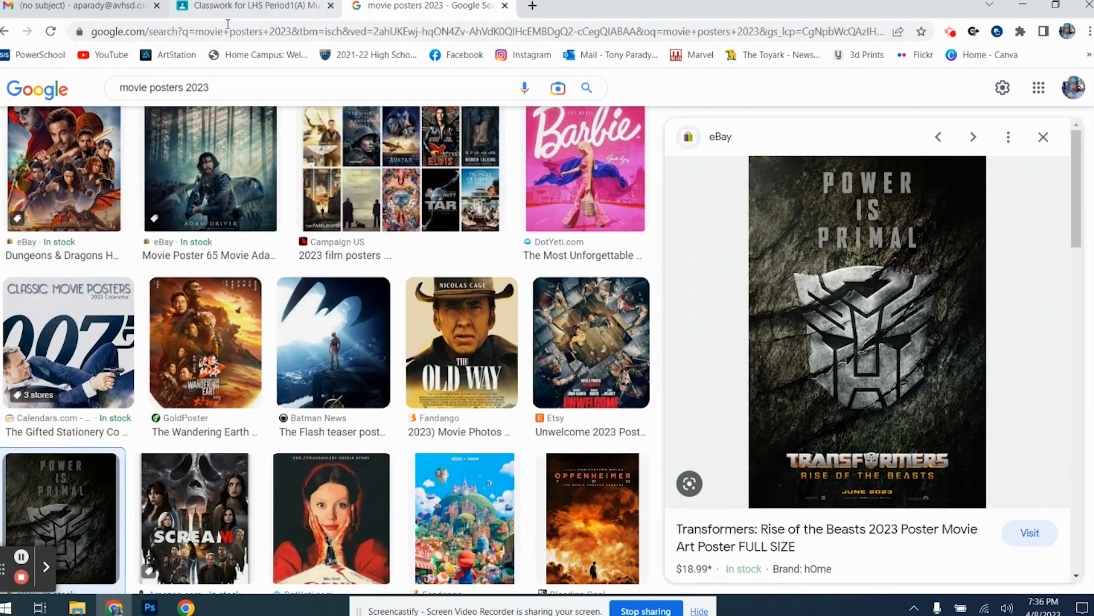
left_click(251, 7)
left_click_drag(198, 259, 150, 258)
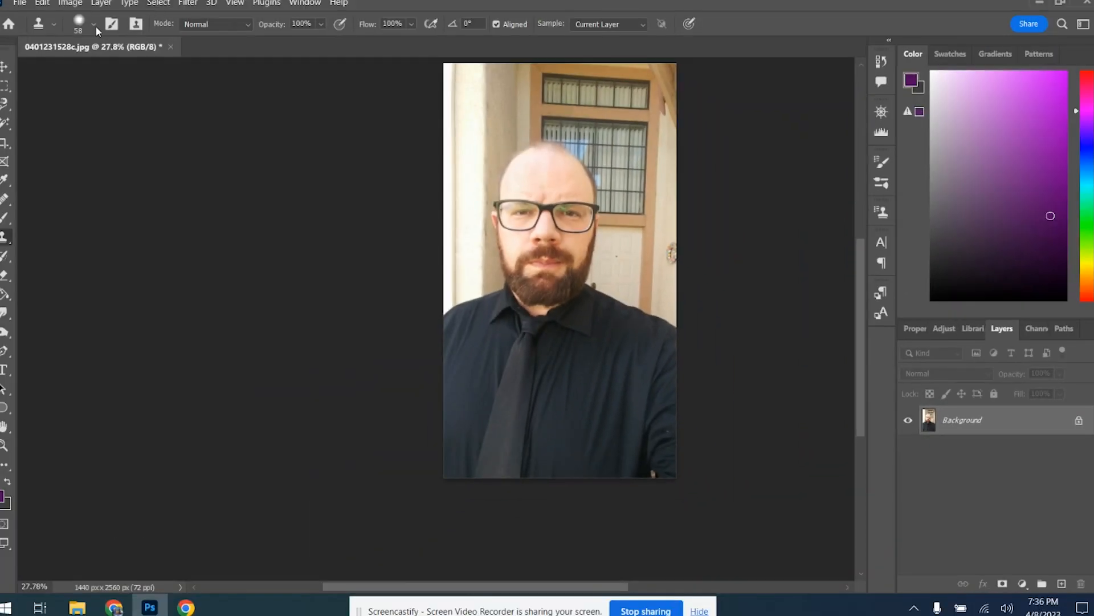
Switch to Photoshop and clear the list of recently opened files from the home screen.
left_click(14, 26)
left_click(20, 2)
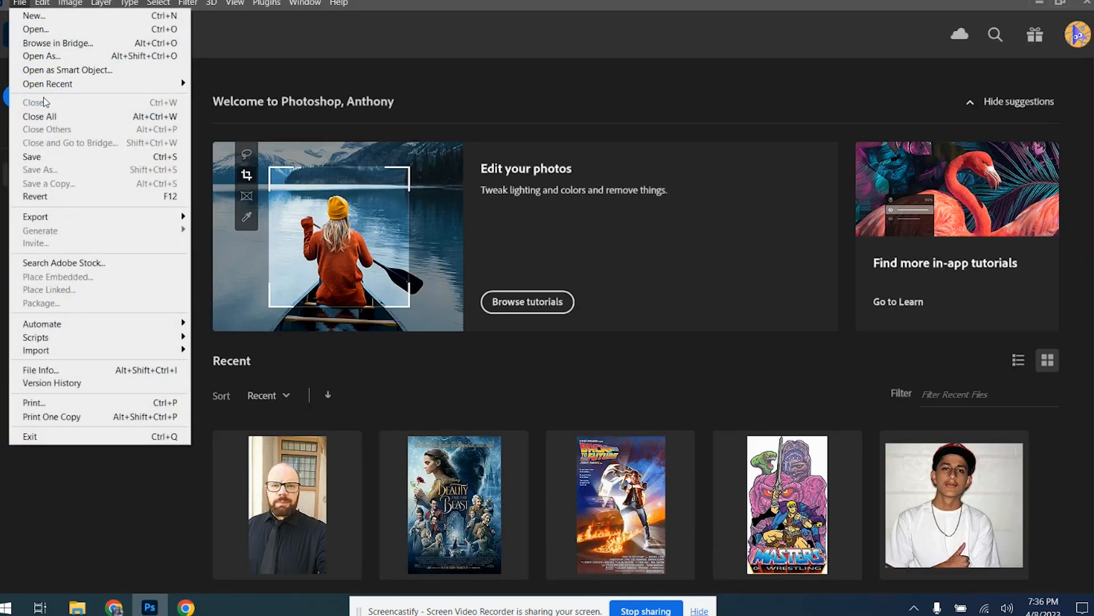
mouse_move(55, 89)
left_click(240, 158)
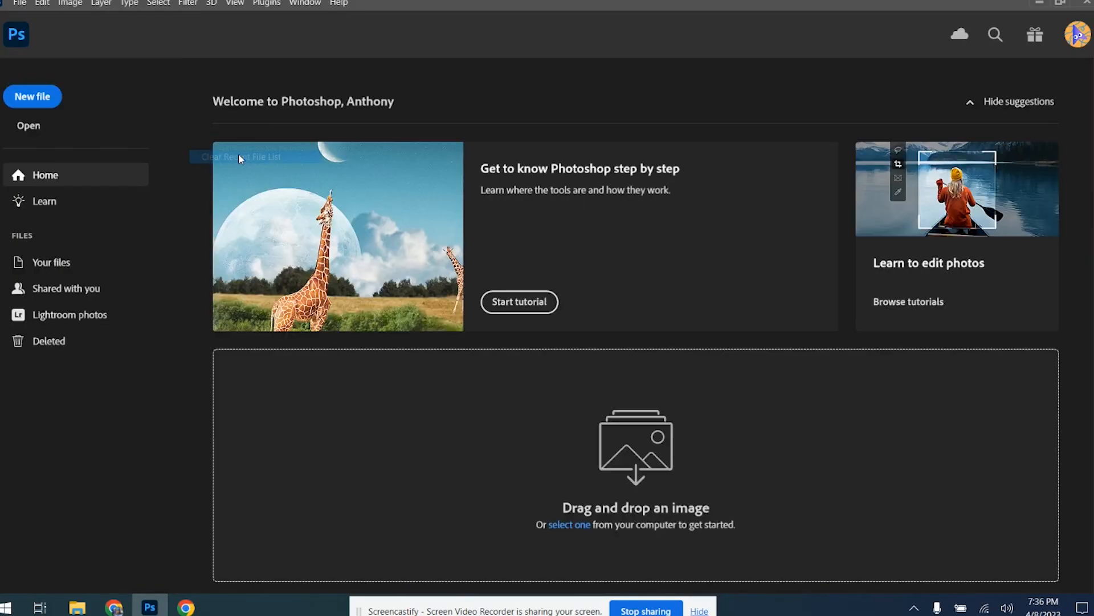
Create a new document 18 inches wide and 24 inches high at a resolution of 300 pixels/inch.
left_click(47, 99)
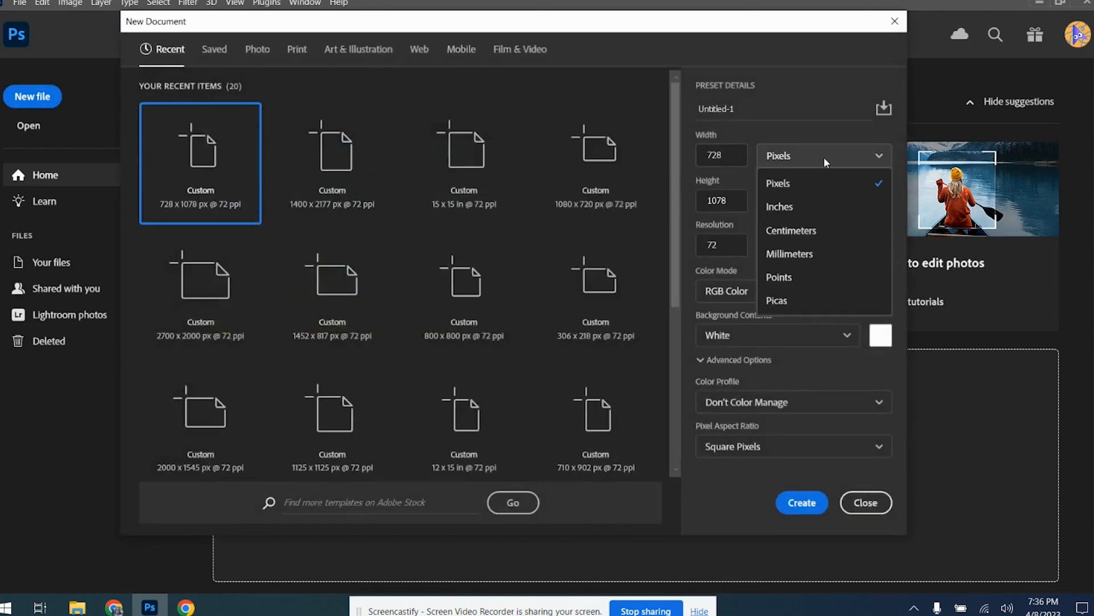
left_click(802, 206)
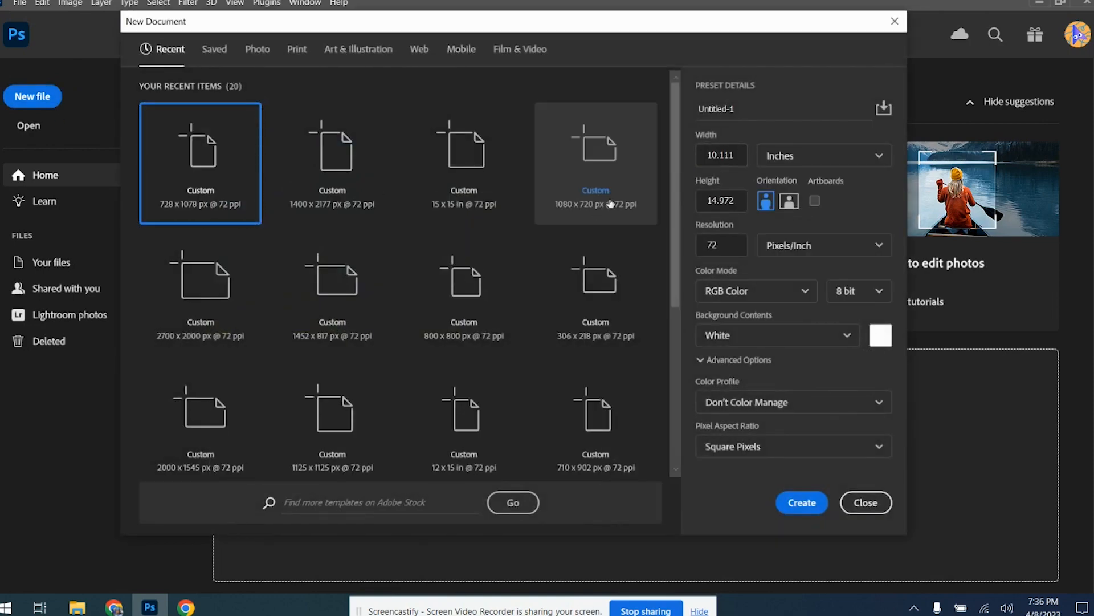
left_click_drag(733, 159, 705, 171)
type("18")
left_click_drag(741, 200, 681, 220)
type("24")
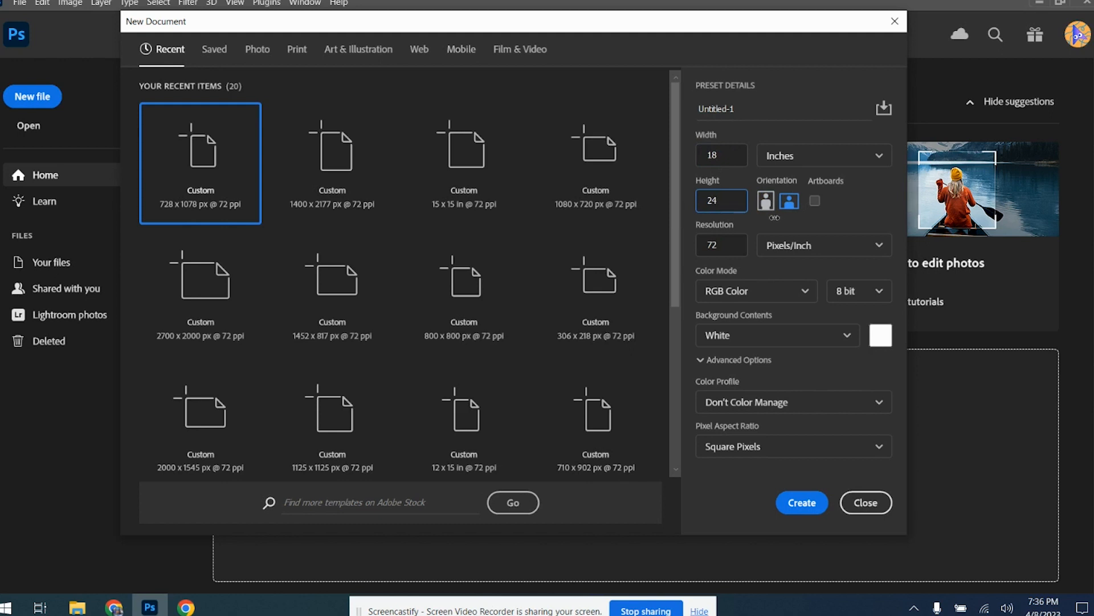
left_click_drag(722, 249, 706, 251)
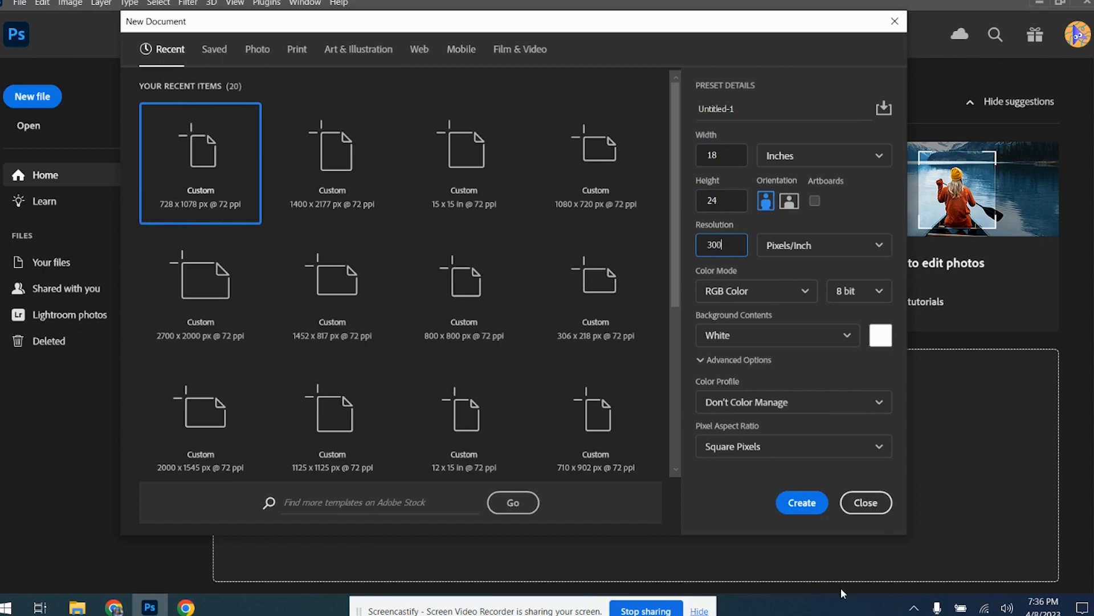
left_click(802, 502)
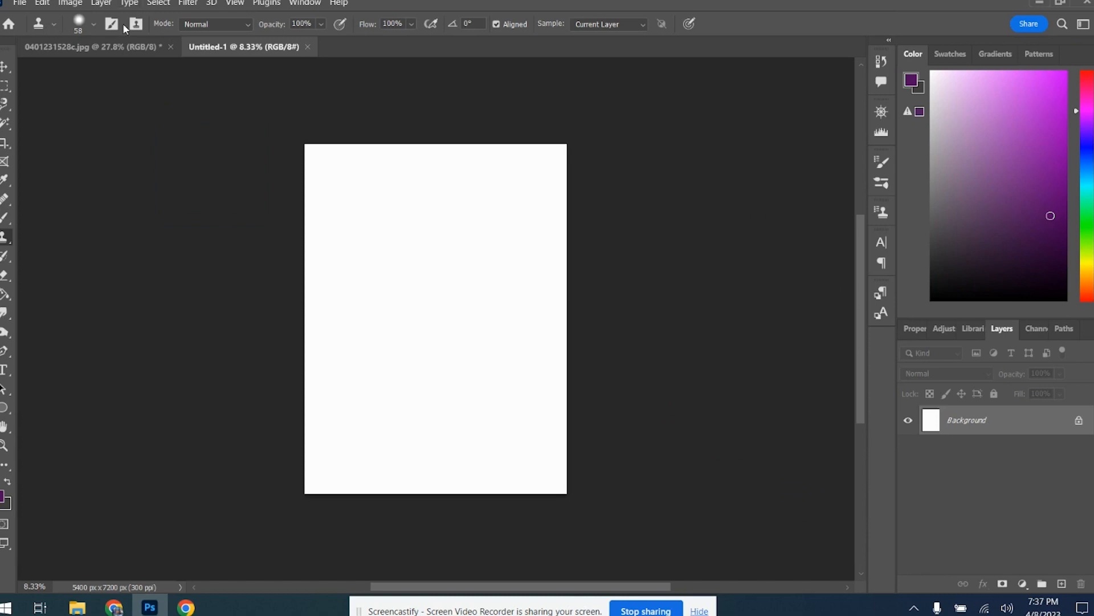
left_click(119, 46)
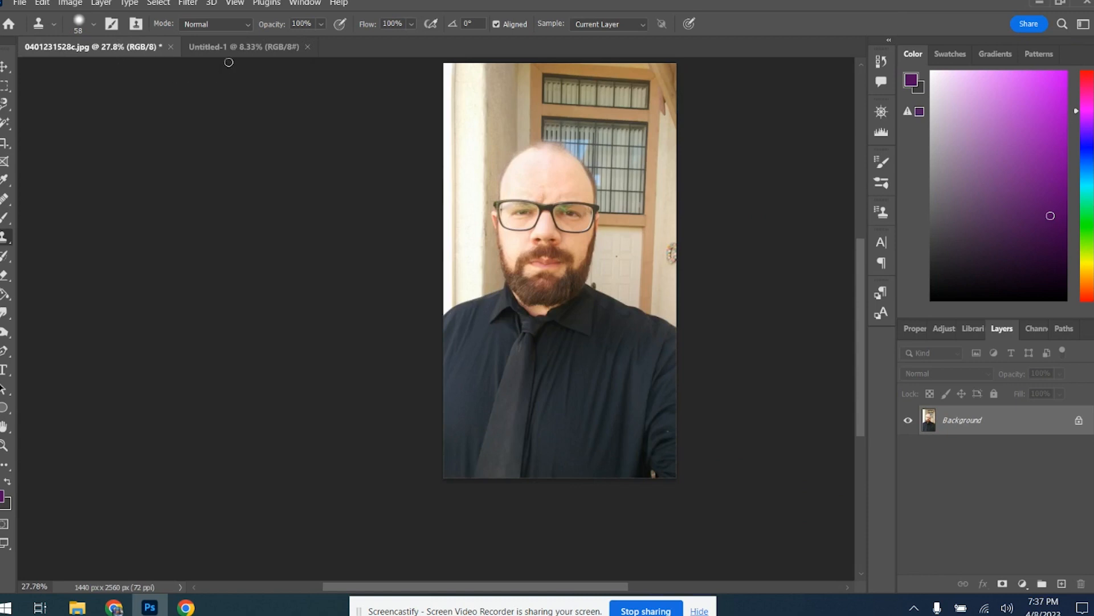
left_click(161, 5)
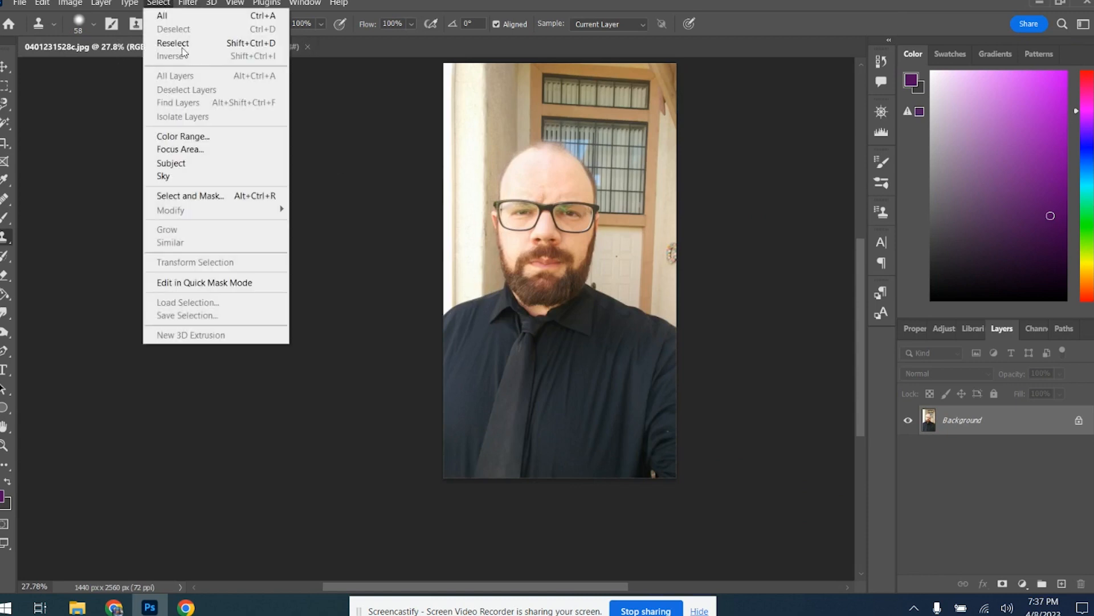
left_click(185, 166)
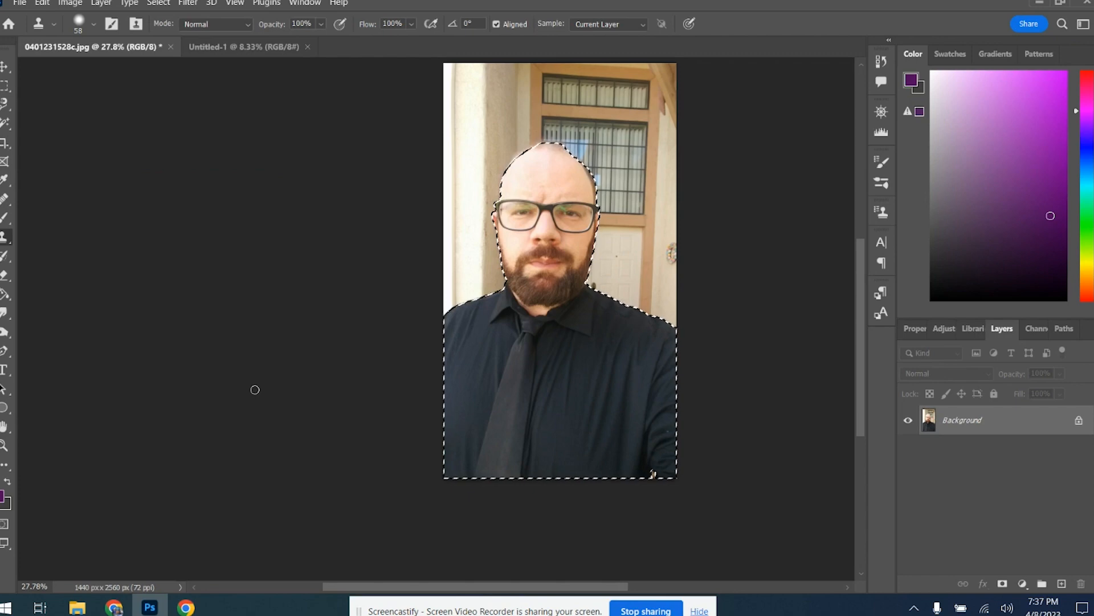
left_click(276, 47)
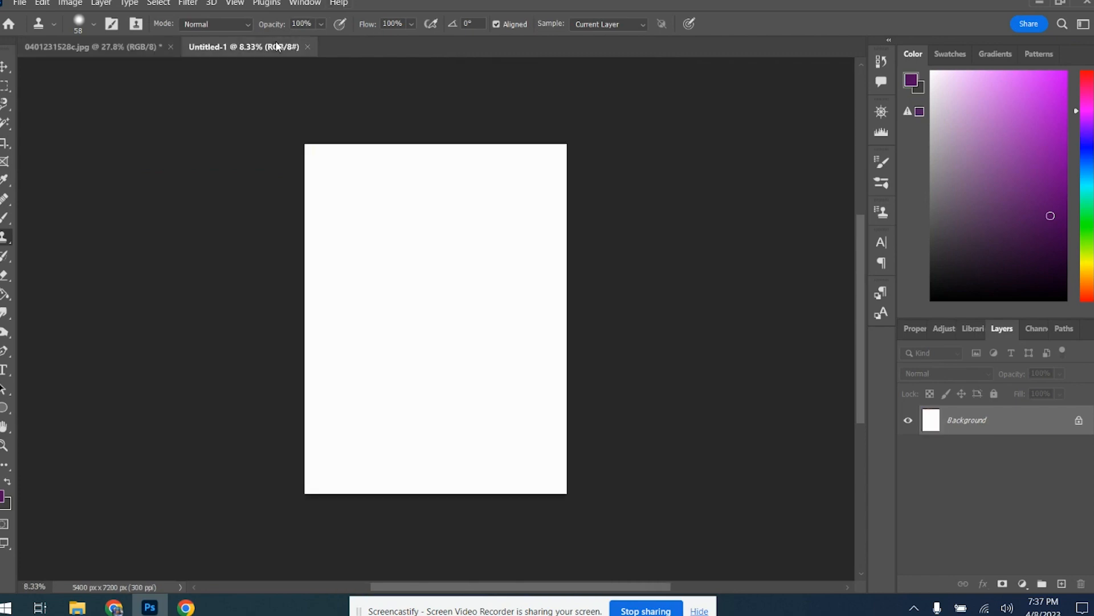
key("ctrl+v")
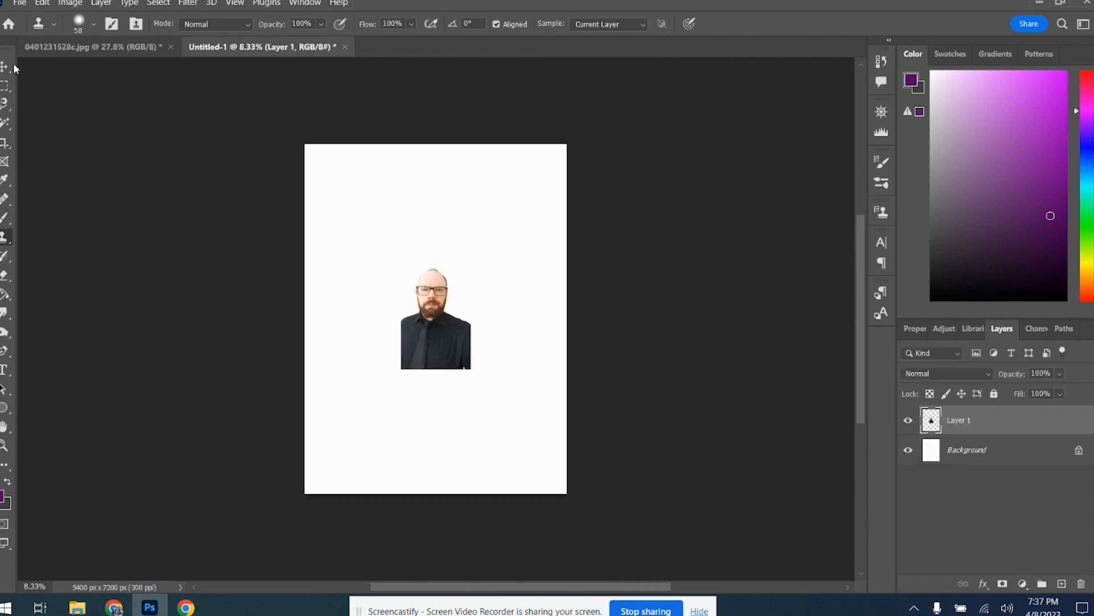
left_click(62, 47)
left_click(70, 3)
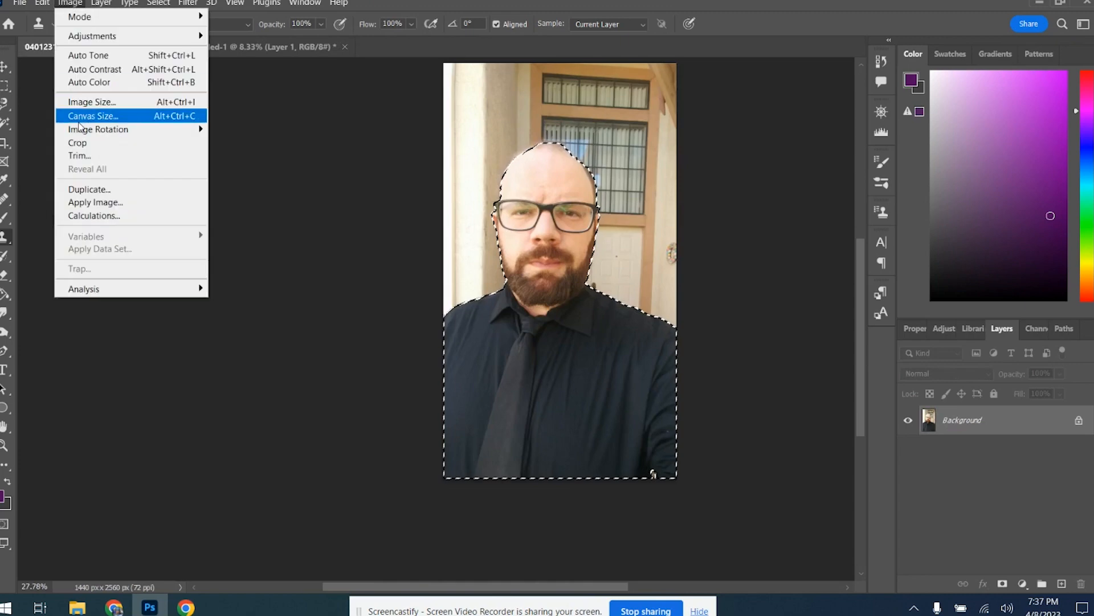
left_click(86, 102)
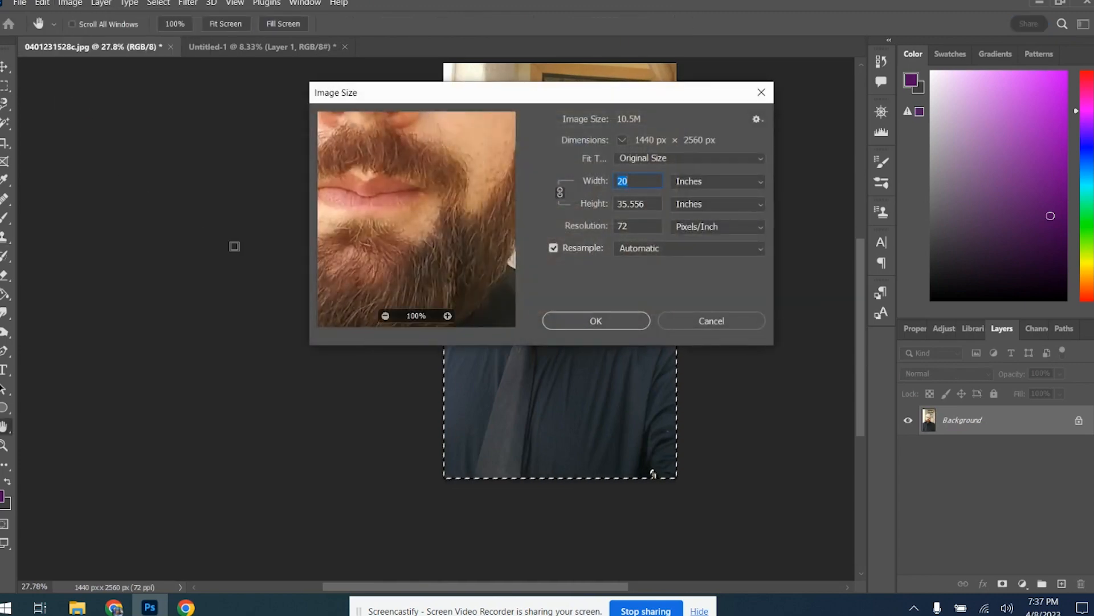
left_click(682, 321)
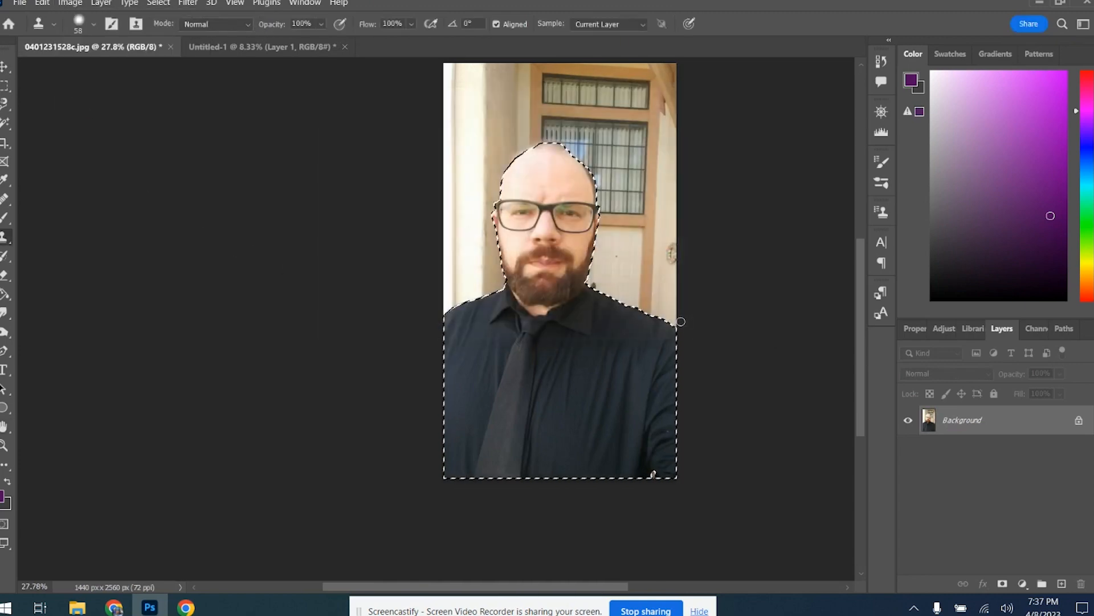
Close the untitled 300 ppi poster document without saving its changes.
left_click(265, 48)
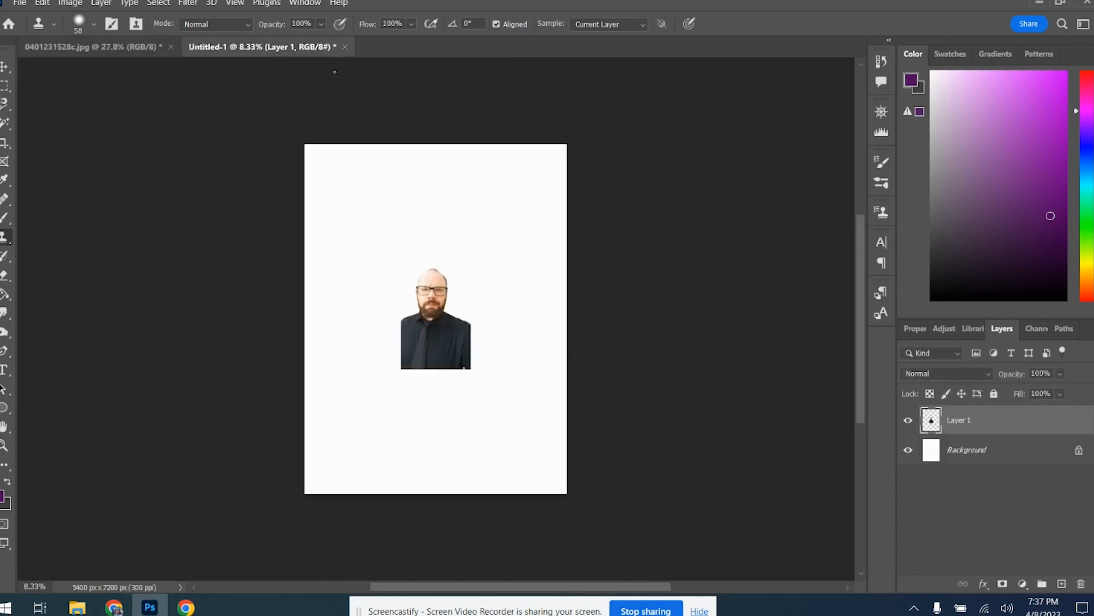
left_click(345, 49)
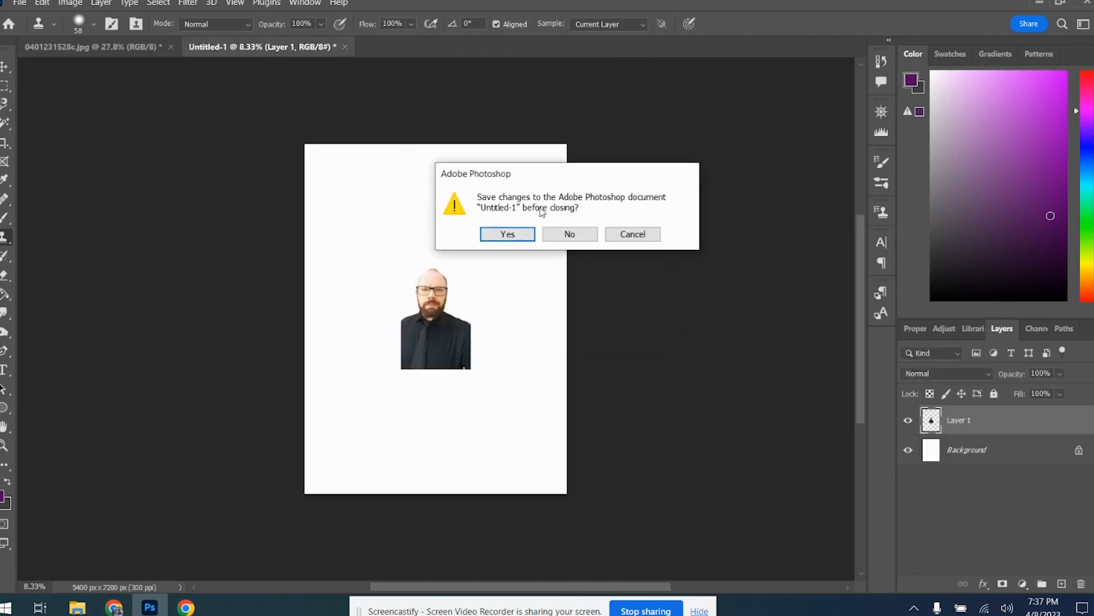
left_click(564, 234)
Create a new document from the recent 18 x 24 in preset with the resolution set to 72 pixels/inch.
left_click(20, 3)
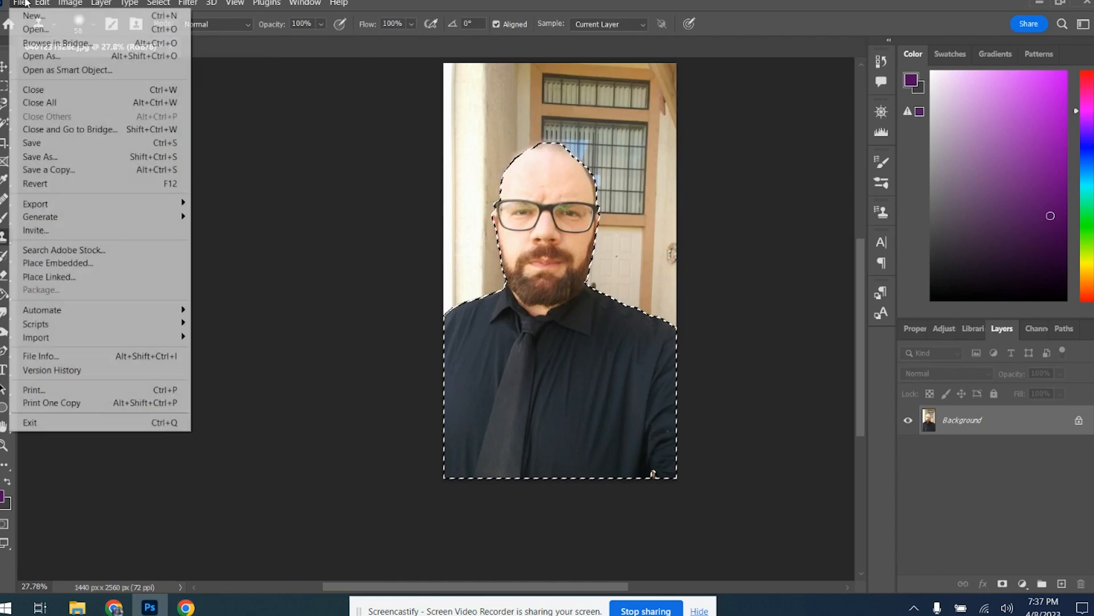
left_click(23, 10)
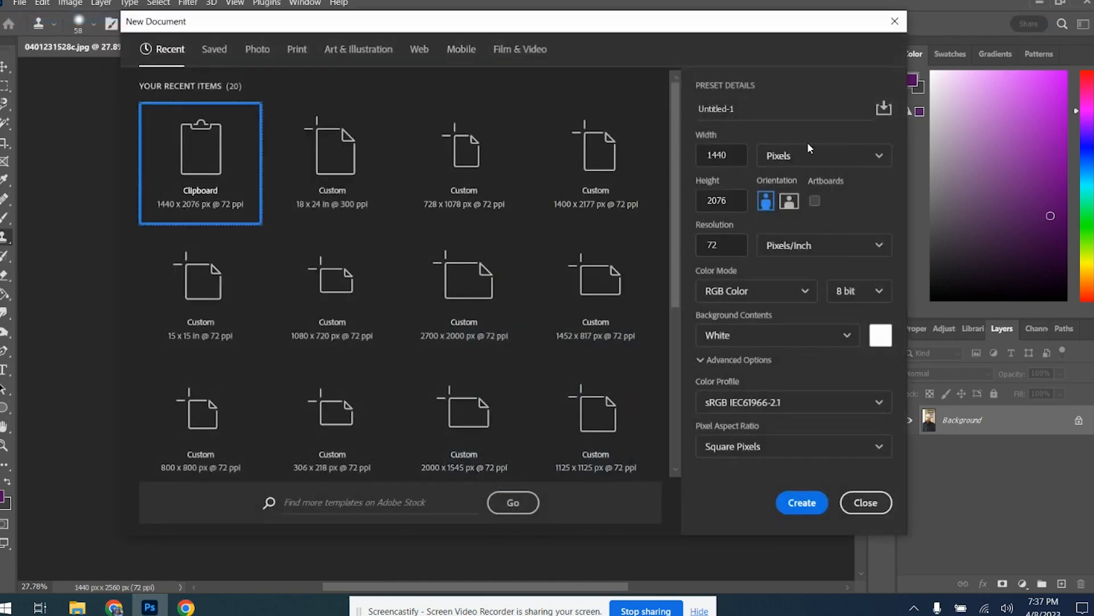
left_click(809, 150)
left_click(838, 206)
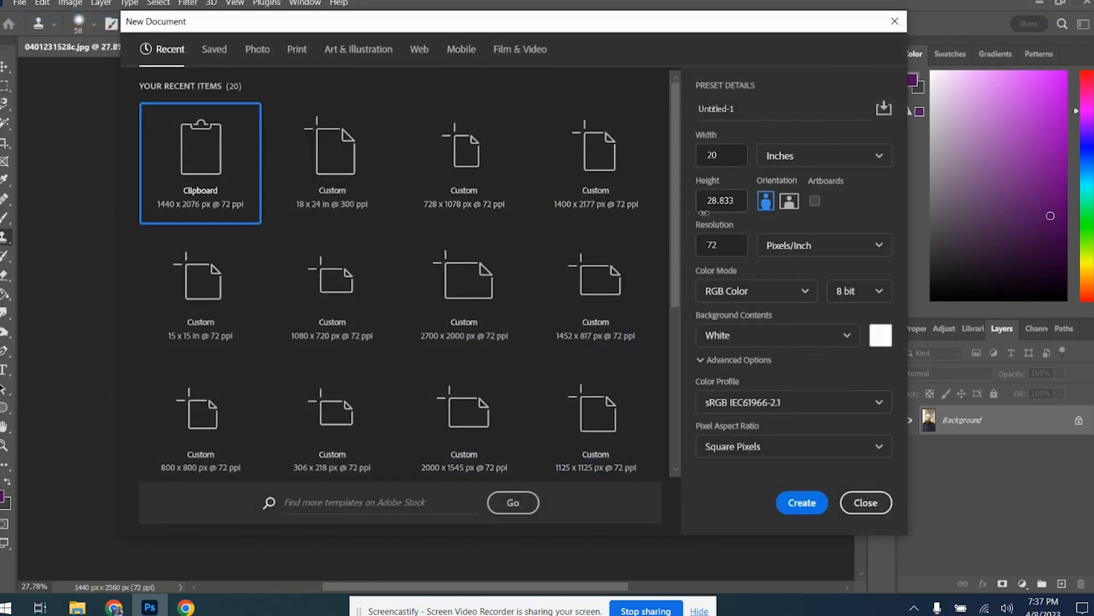
left_click(339, 174)
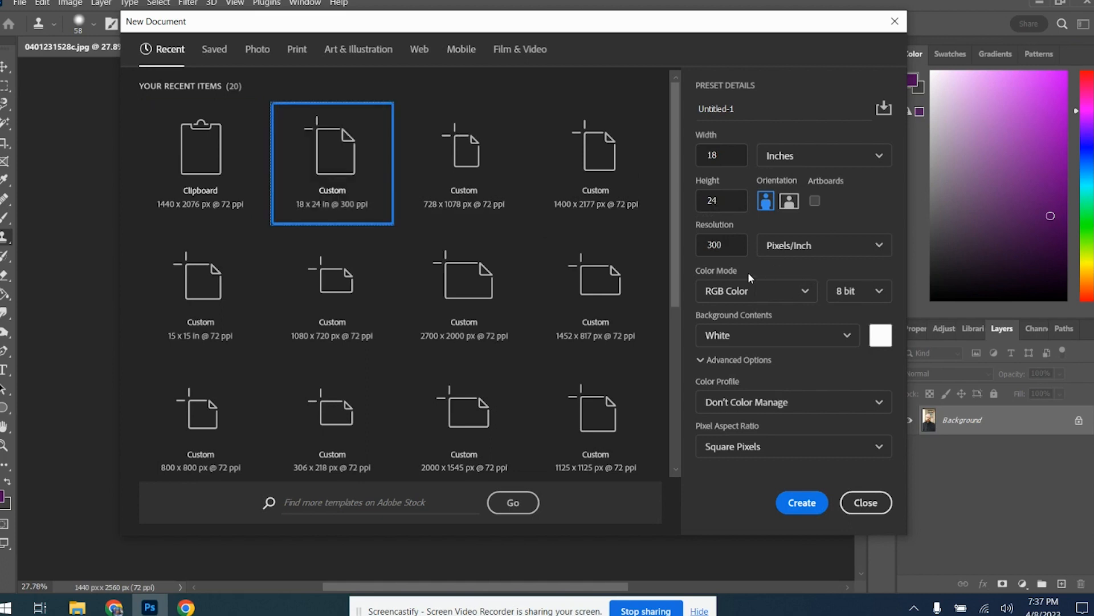
double_click(726, 244)
type("72")
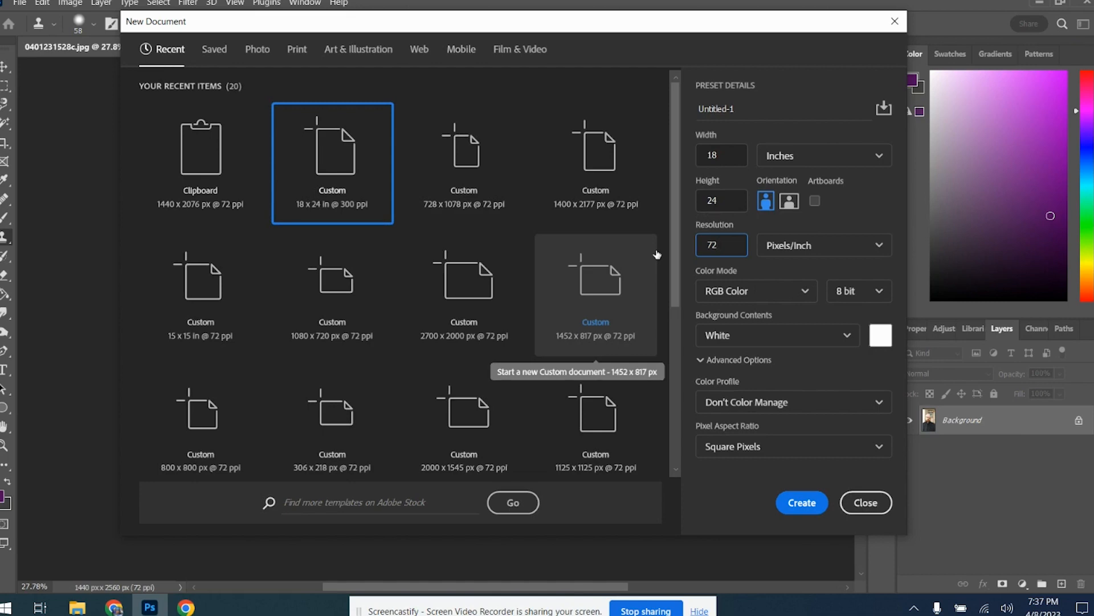
left_click(790, 504)
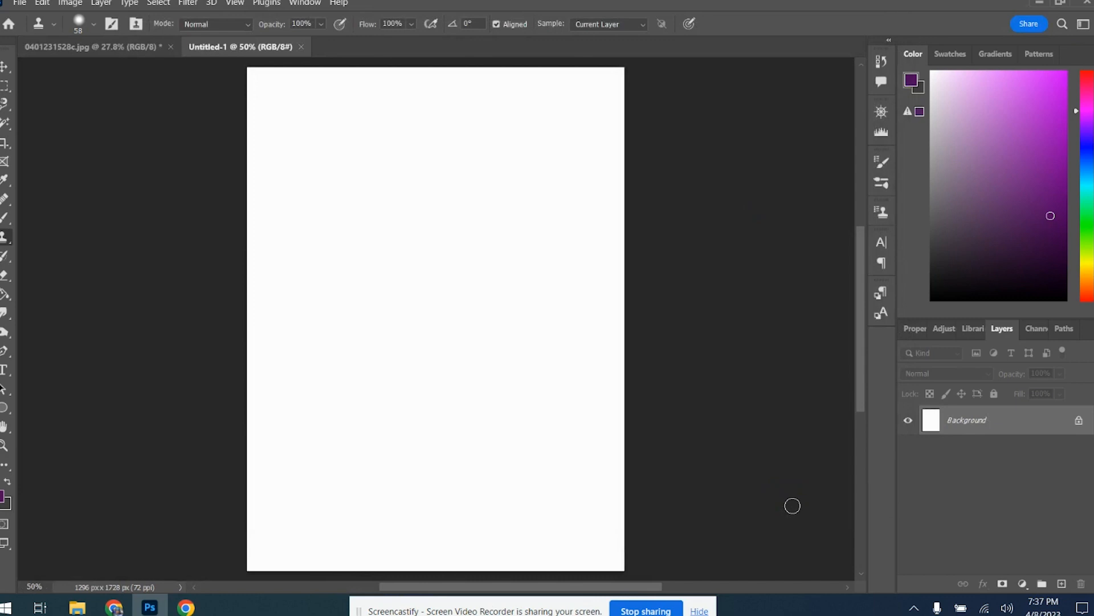
Paste the copied portrait cut-out into the new 72 ppi poster document.
left_click(103, 45)
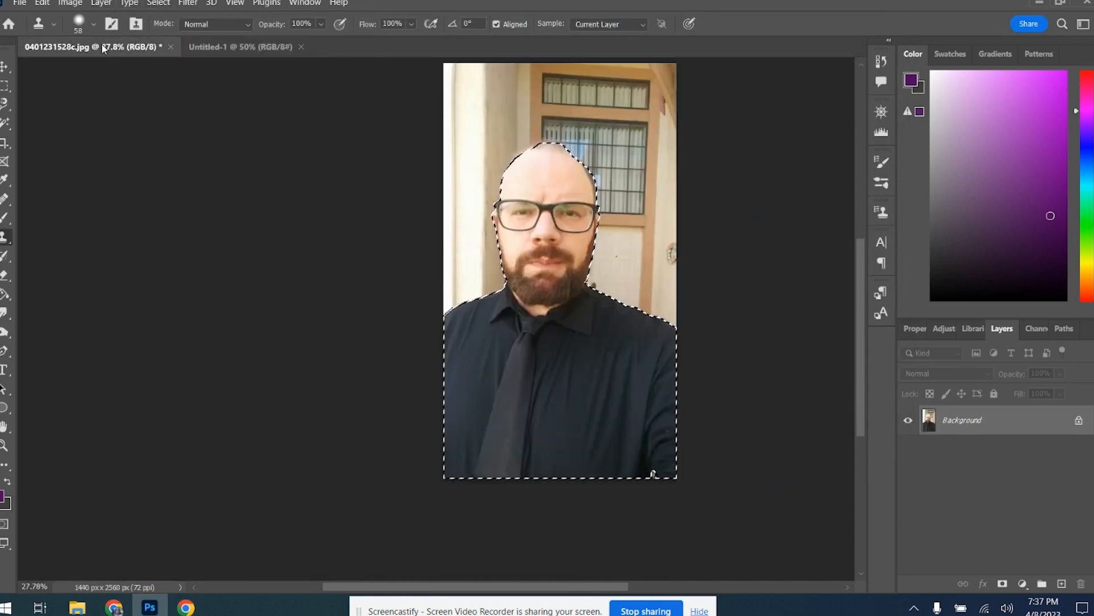
left_click(230, 48)
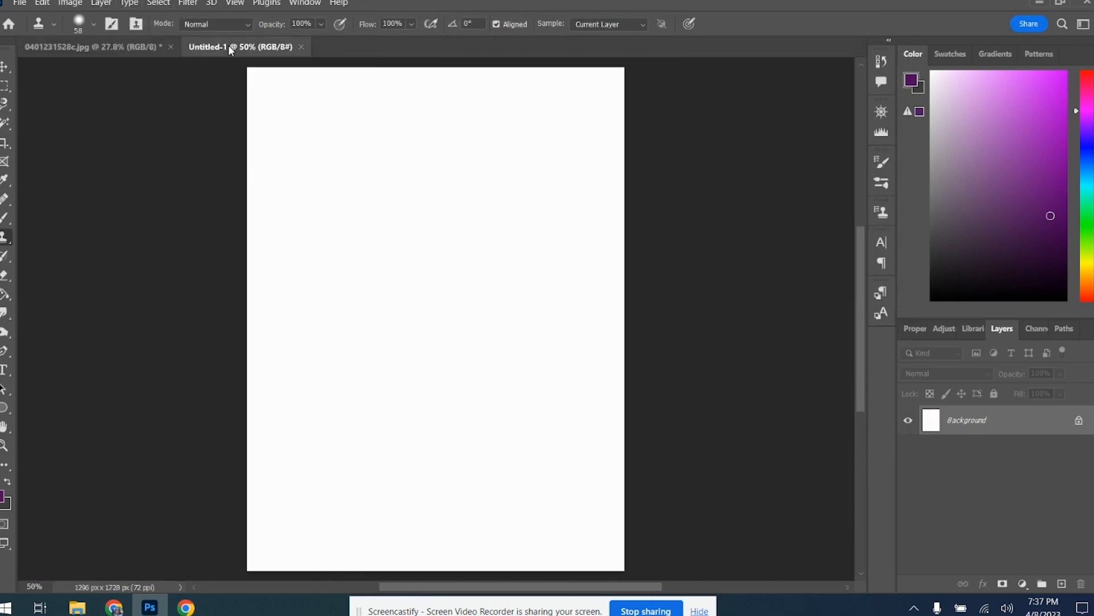
key("ctrl+v")
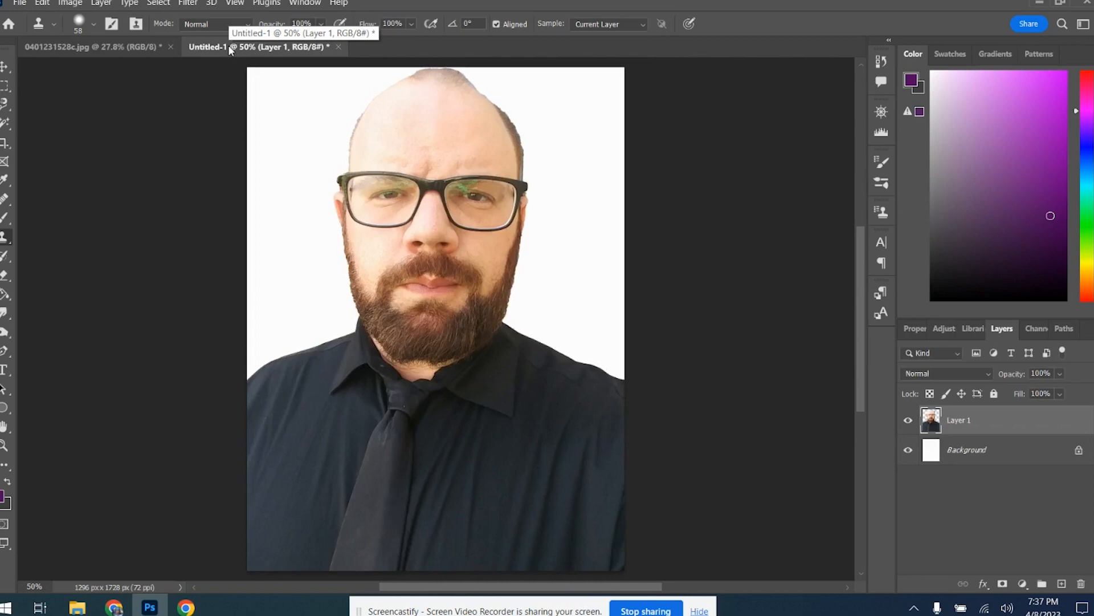
Scale the pasted portrait on Layer 1 proportionally to about 79% and centre it within the poster canvas.
key("ctrl+t")
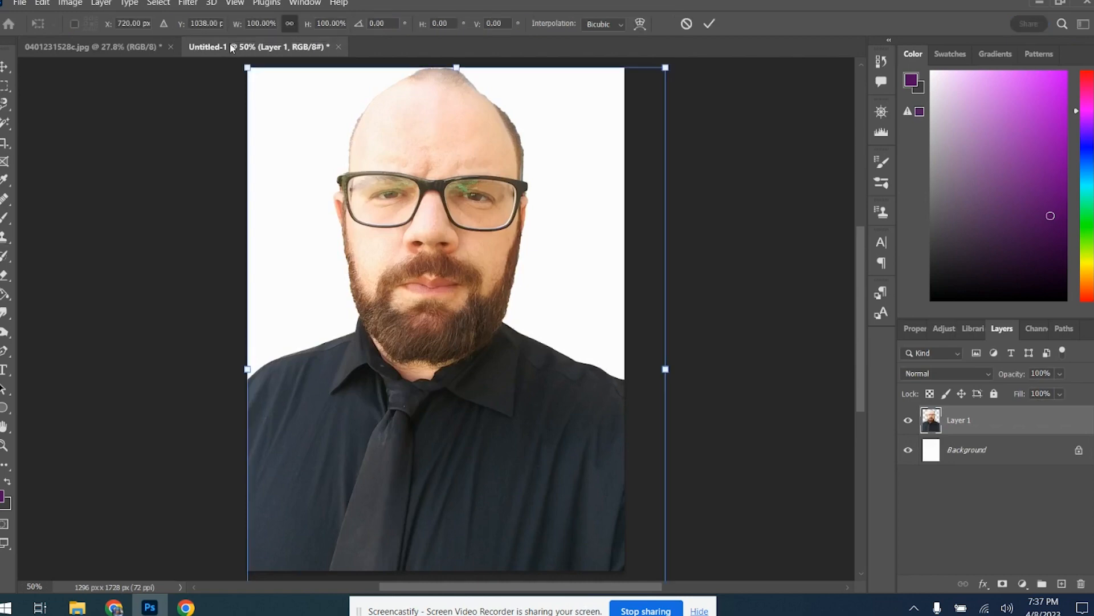
scroll(422, 143, "down", 1)
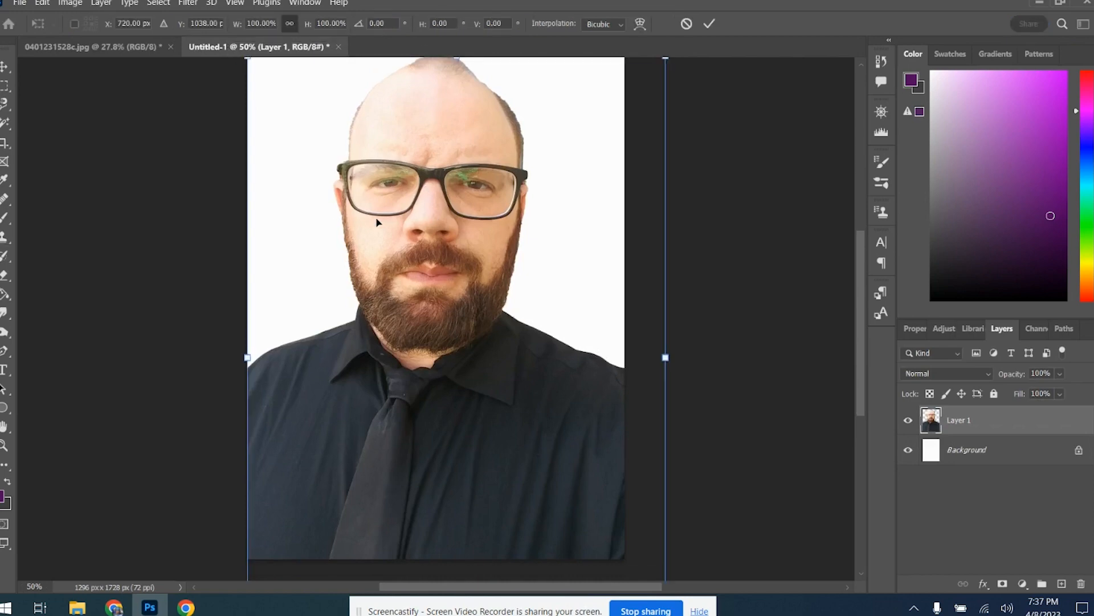
key("ctrl+minus")
key("ctrl+minus")
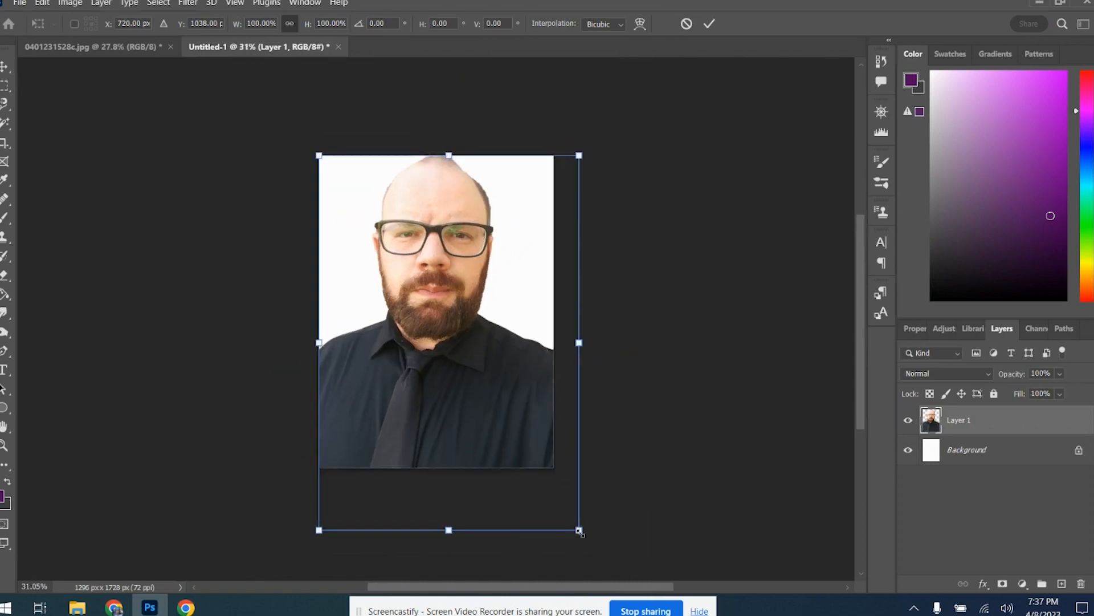
left_click_drag(579, 530, 552, 461)
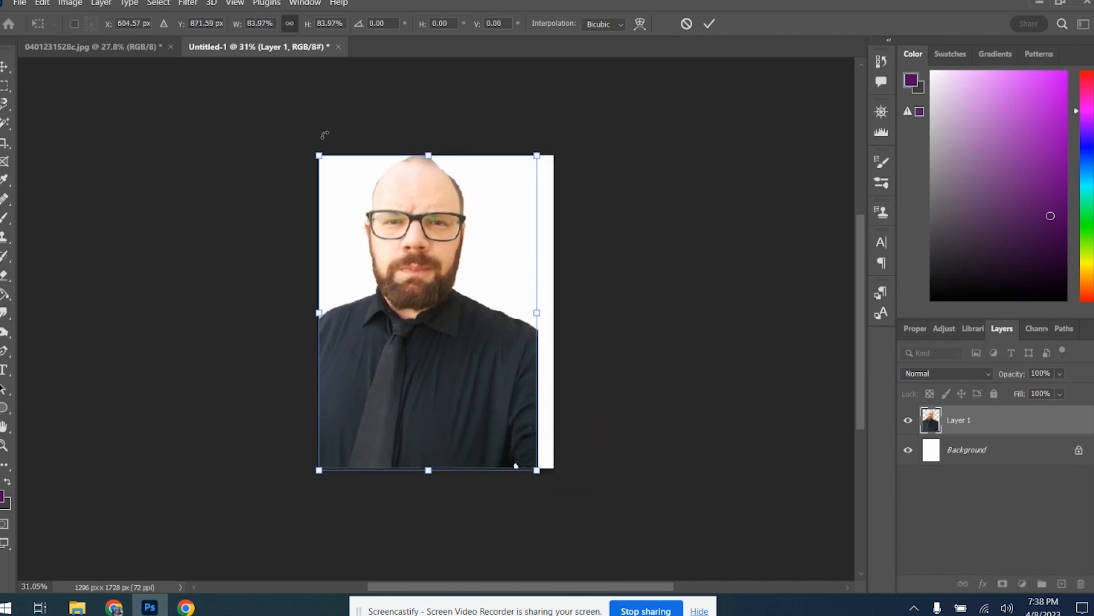
left_click_drag(315, 152, 331, 172)
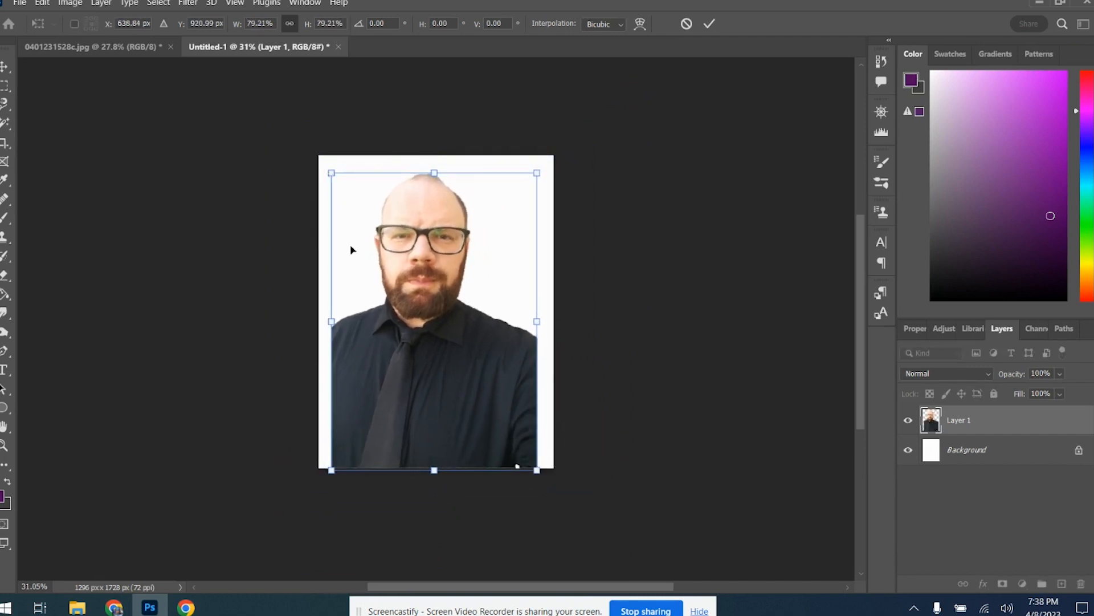
mouse_move(438, 363)
left_mouse_down()
mouse_move(451, 364)
mouse_move(427, 361)
mouse_move(452, 360)
mouse_move(436, 359)
left_mouse_up()
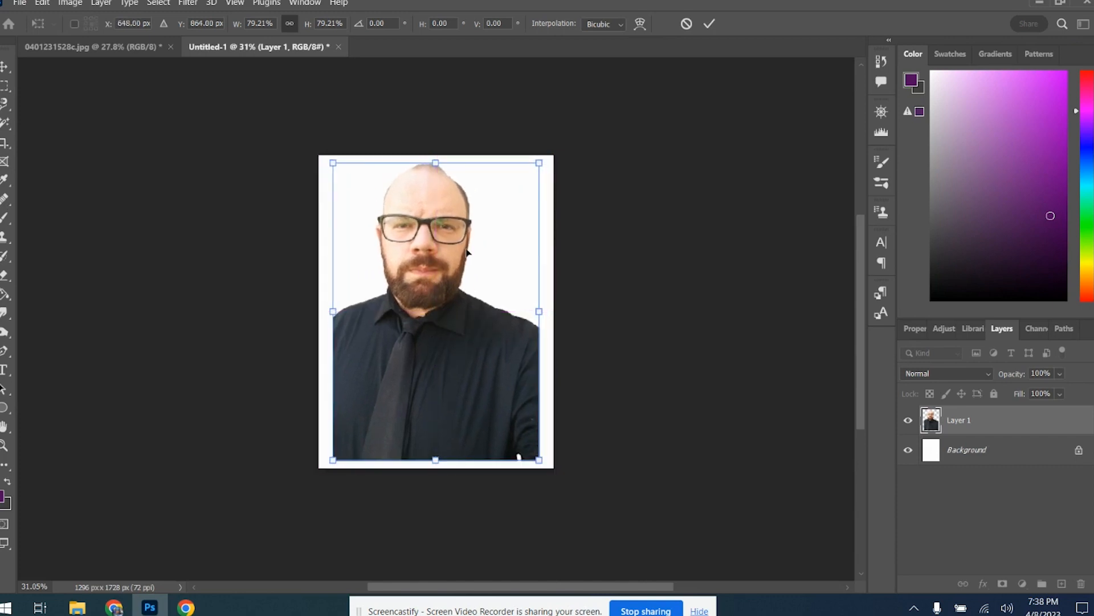
key("Return")
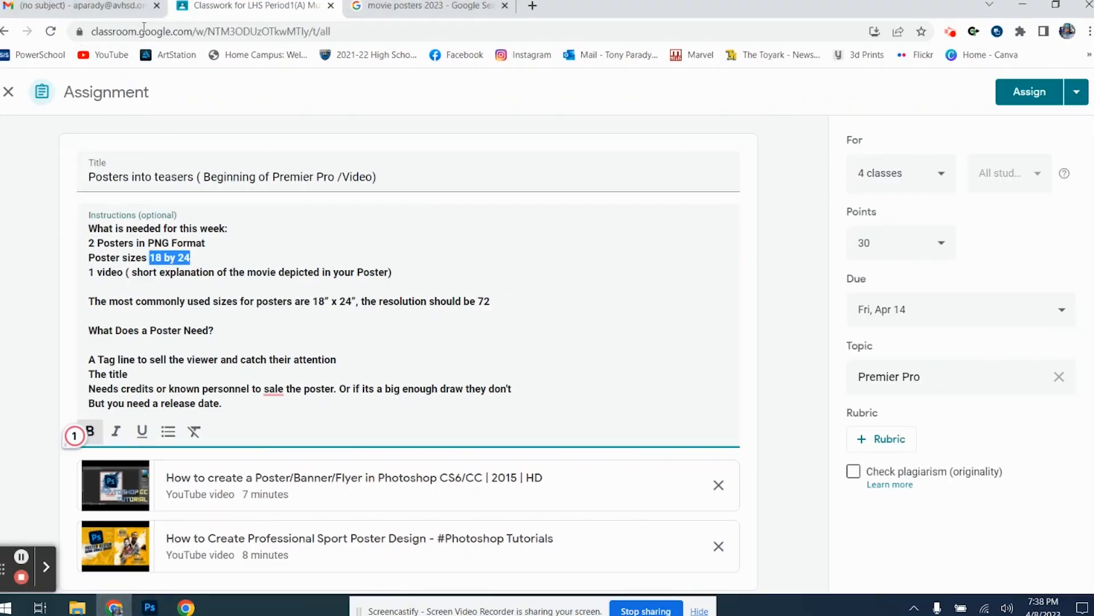
Switch to Chrome and open the Classwork page of the LHS Period1(A) Multimedia Contemporary Design 1 class in Google Classroom.
left_click(143, 7)
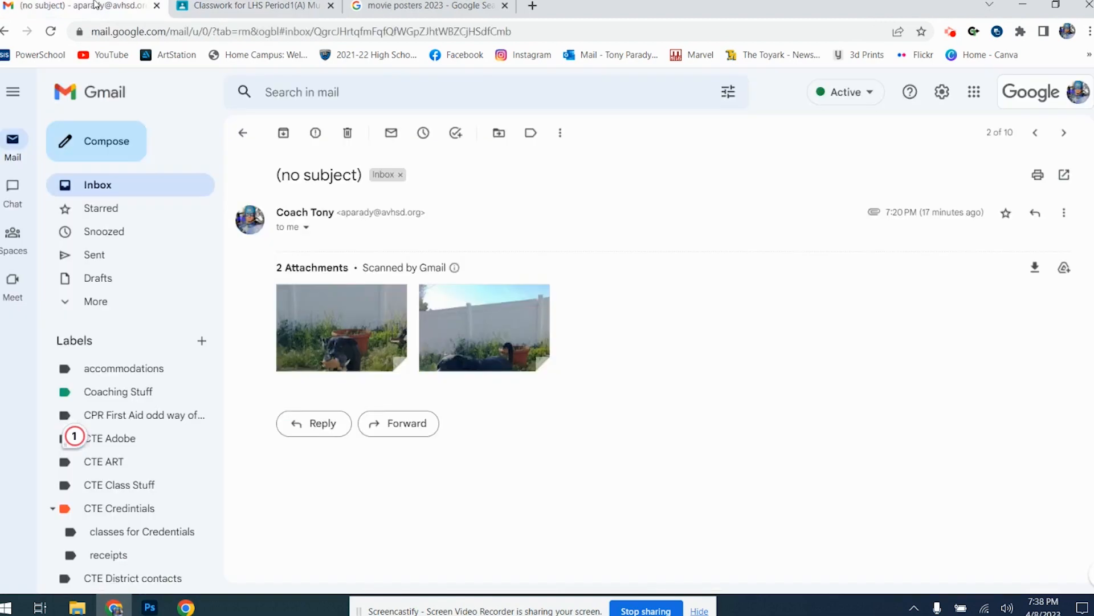
left_click(973, 91)
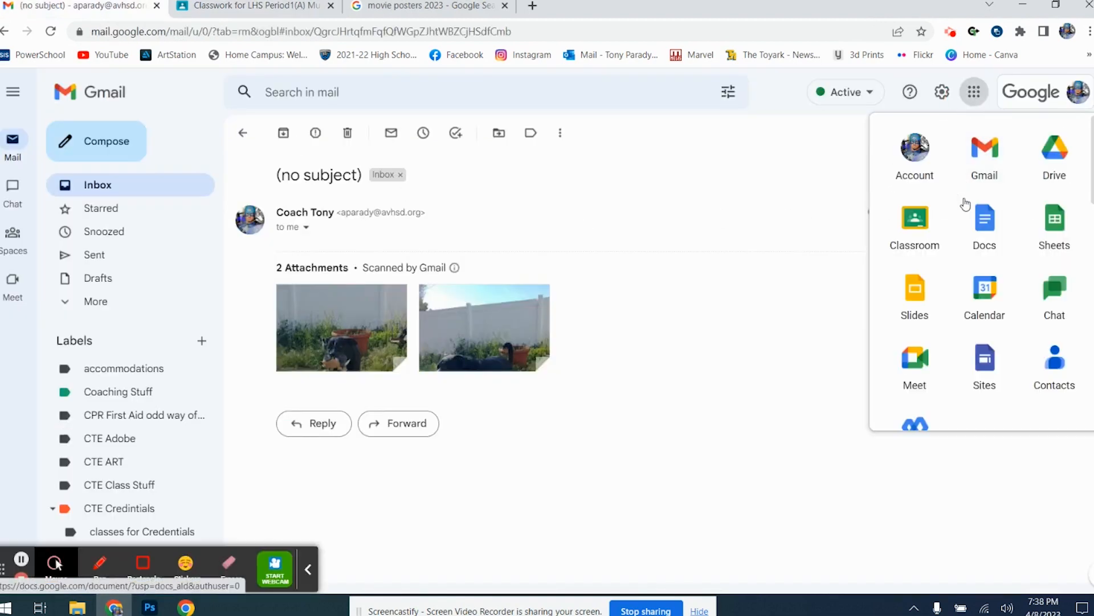
left_click(920, 220)
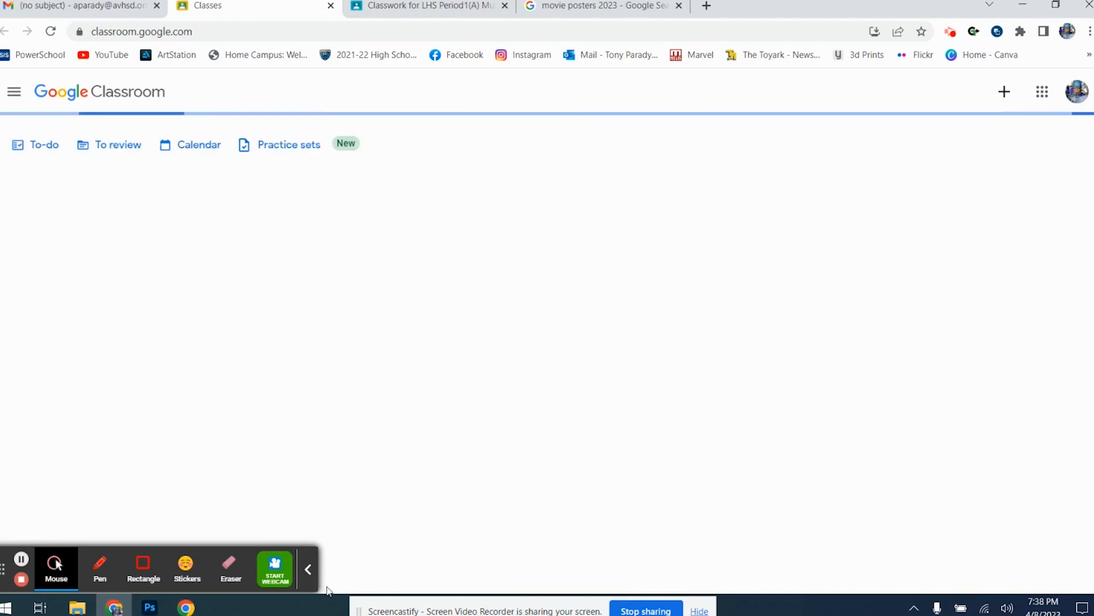
left_click(308, 571)
left_click(111, 205)
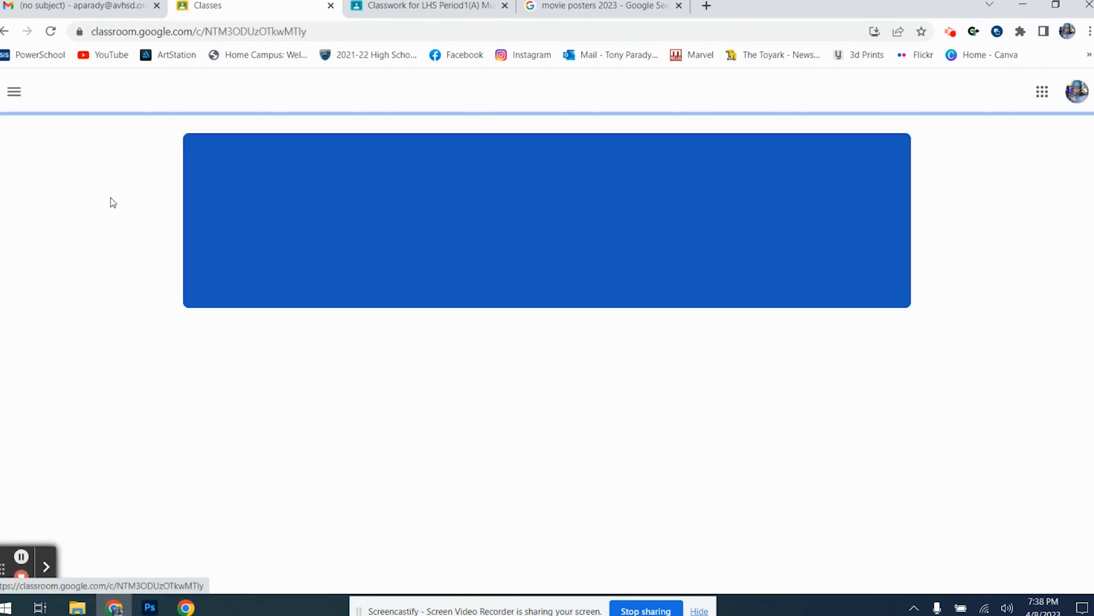
left_click(494, 98)
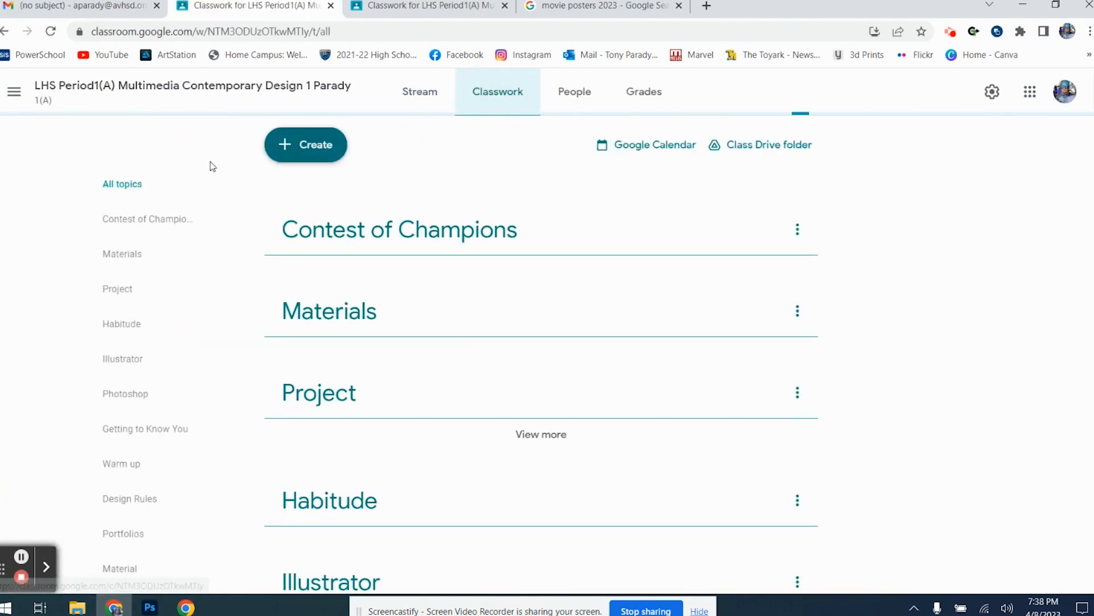
Open the Pexels and Texturelabs links from the "WEBSITES FOR Materials" post in the class's Materials topic.
left_click(153, 259)
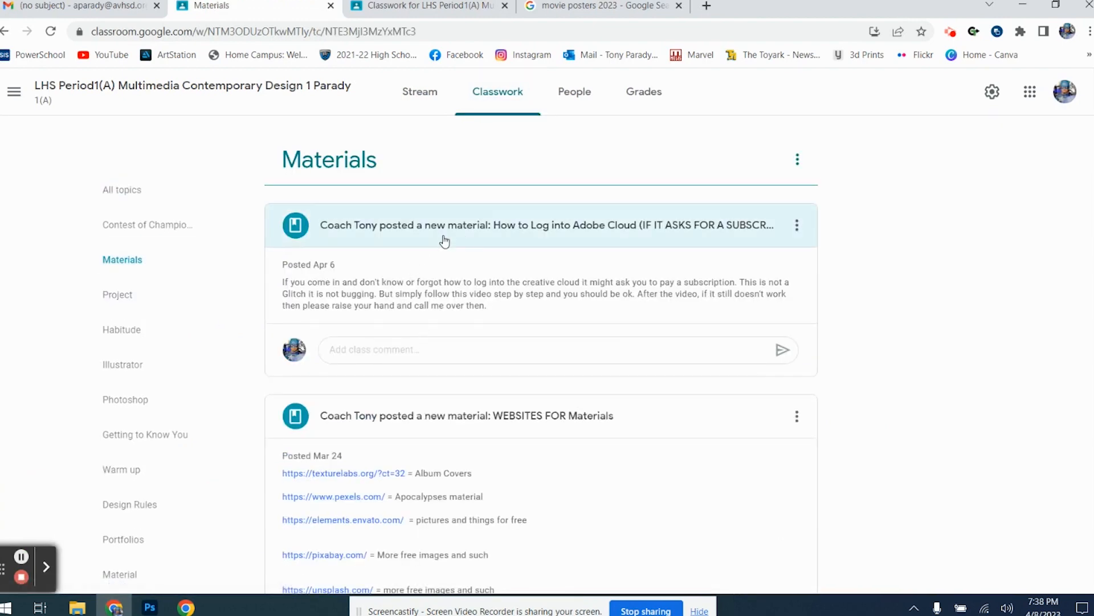
left_click(490, 242)
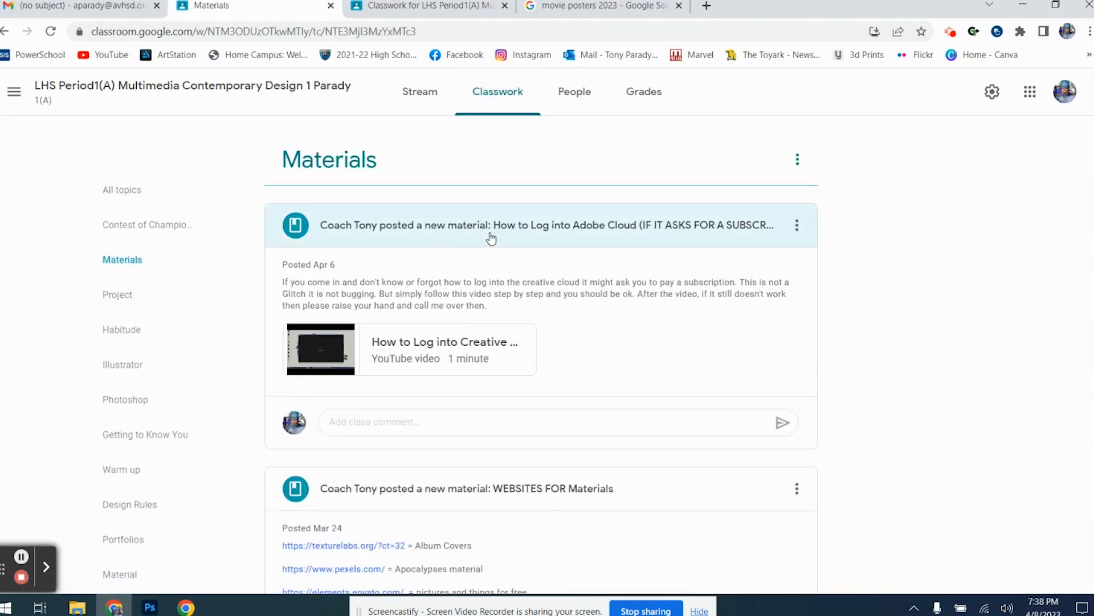
scroll(488, 238, "down", 5)
scroll(399, 251, "up", 1)
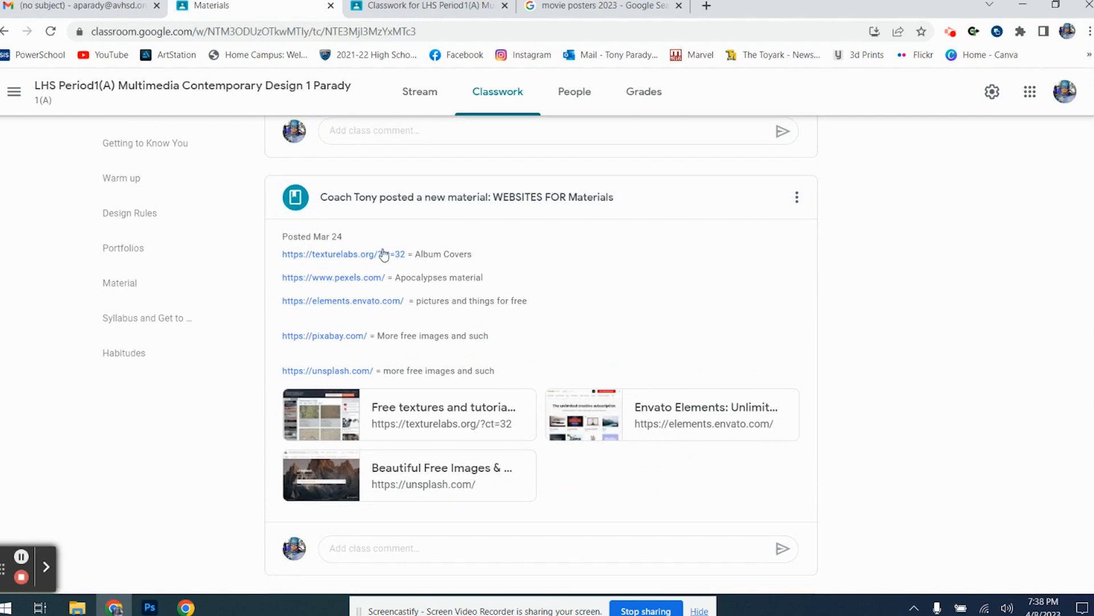
left_click(368, 284)
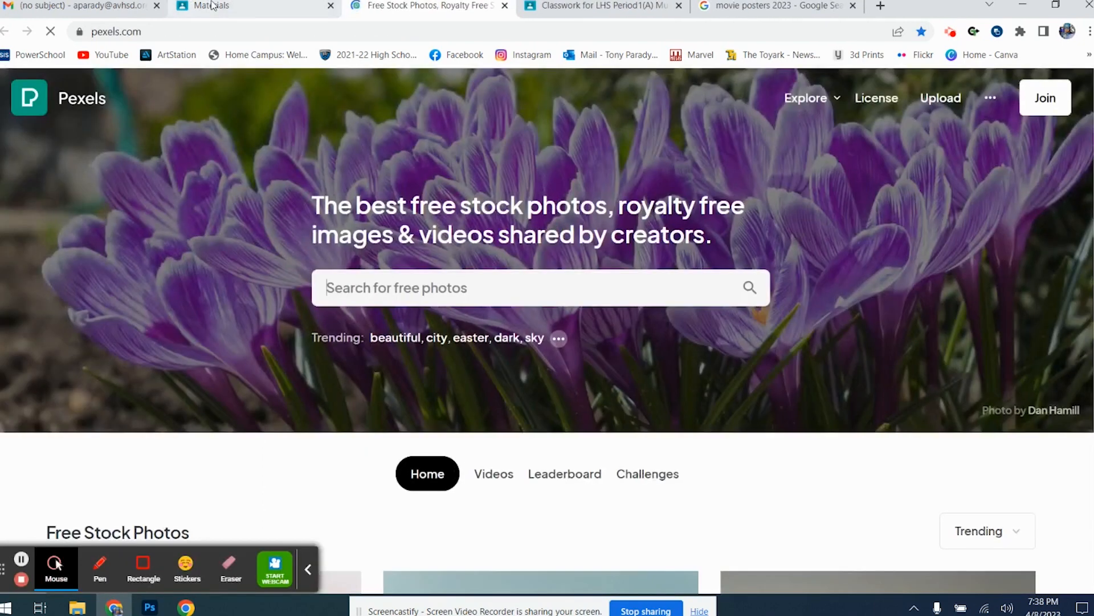
left_click(224, 5)
left_click(350, 253)
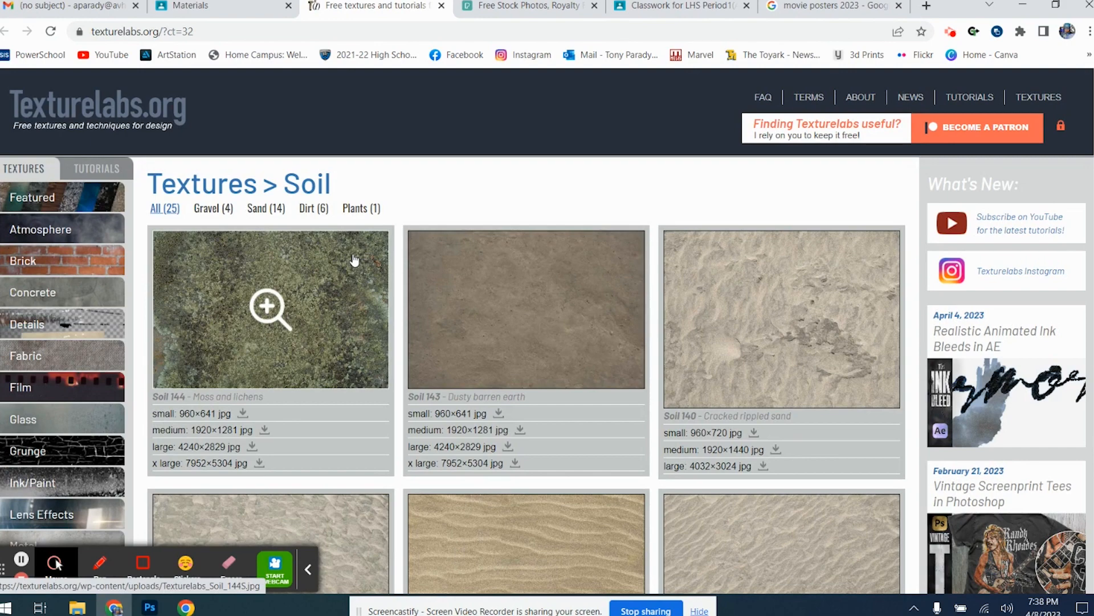
Browse the Details textures on Texturelabs and download the medium 1920×1256 jpg of the Wiring diagram.
left_click(78, 322)
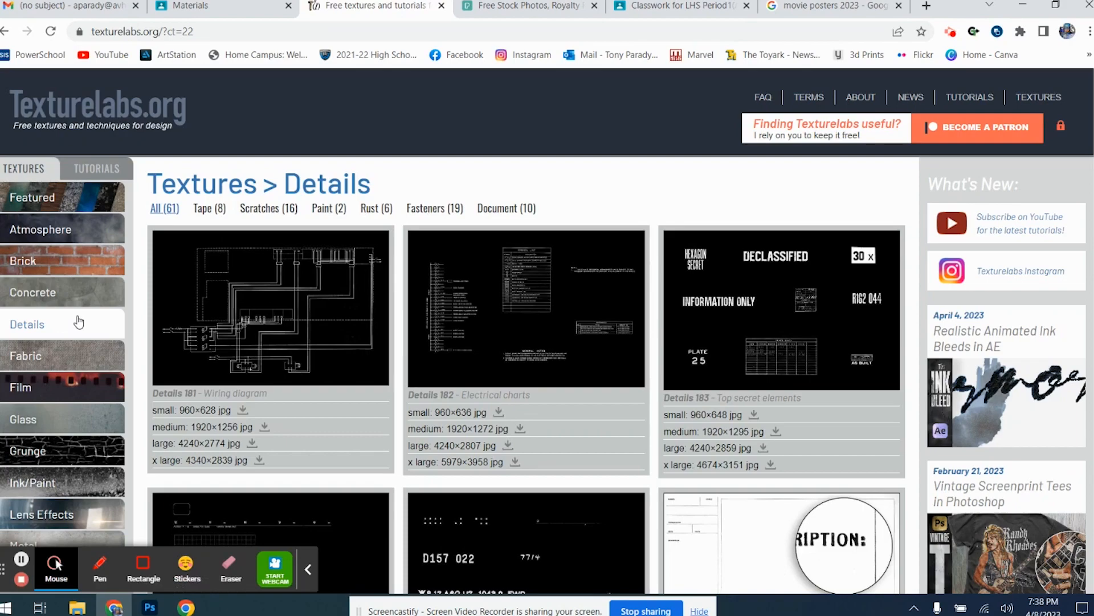
scroll(307, 342, "down", 10)
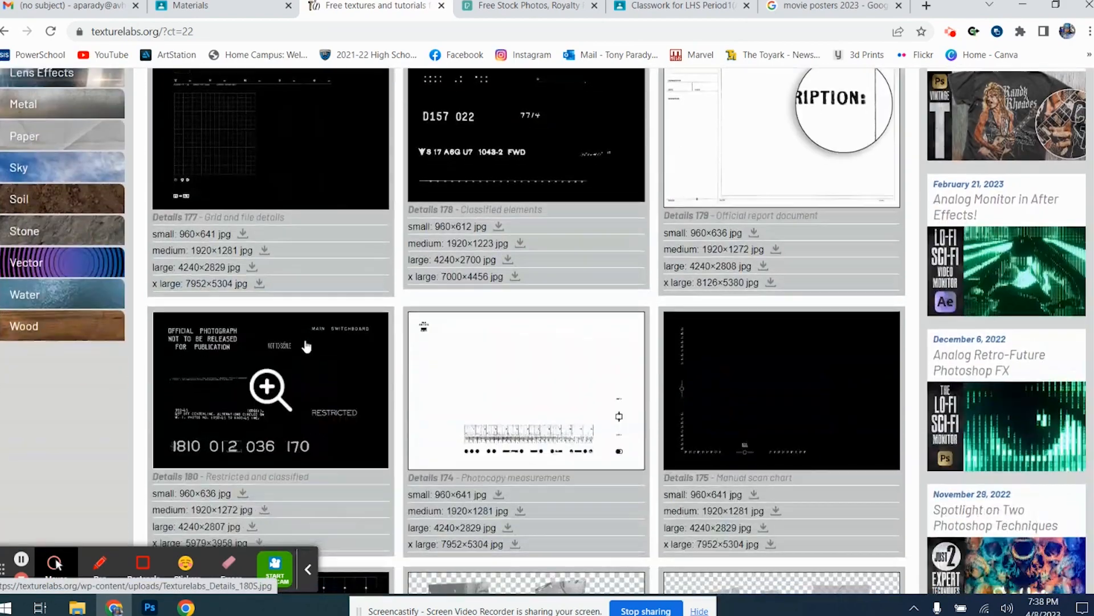
scroll(306, 341, "down", 10)
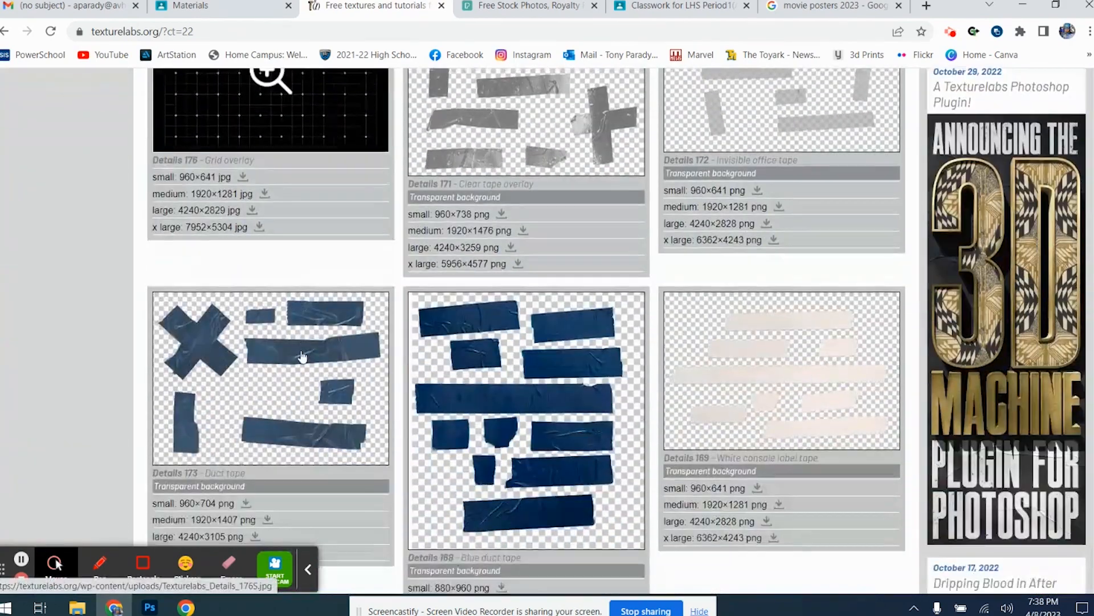
scroll(302, 356, "down", 10)
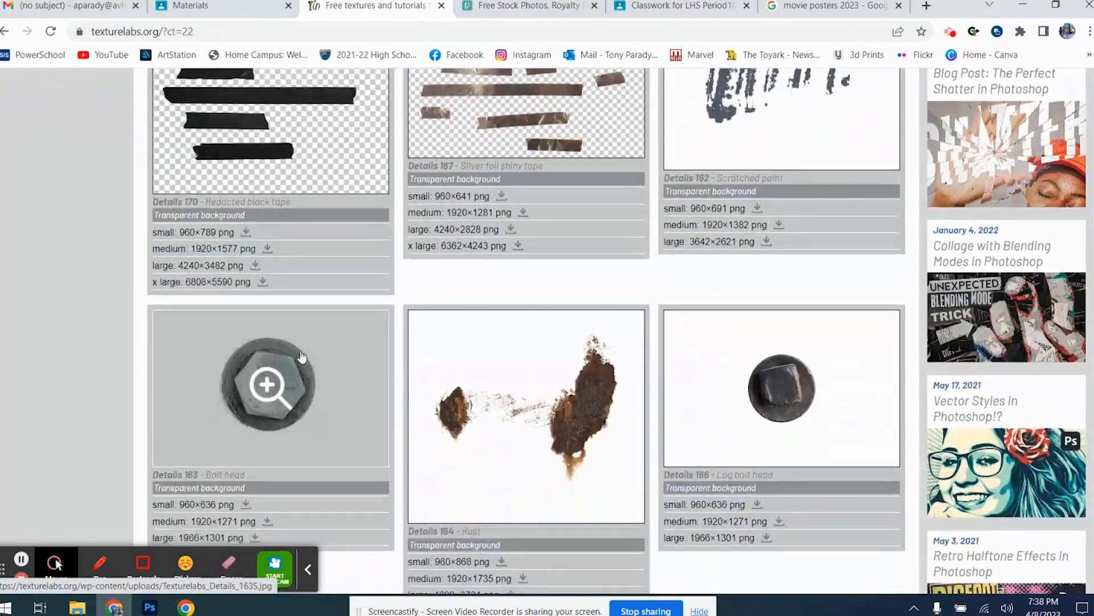
scroll(302, 356, "down", 6)
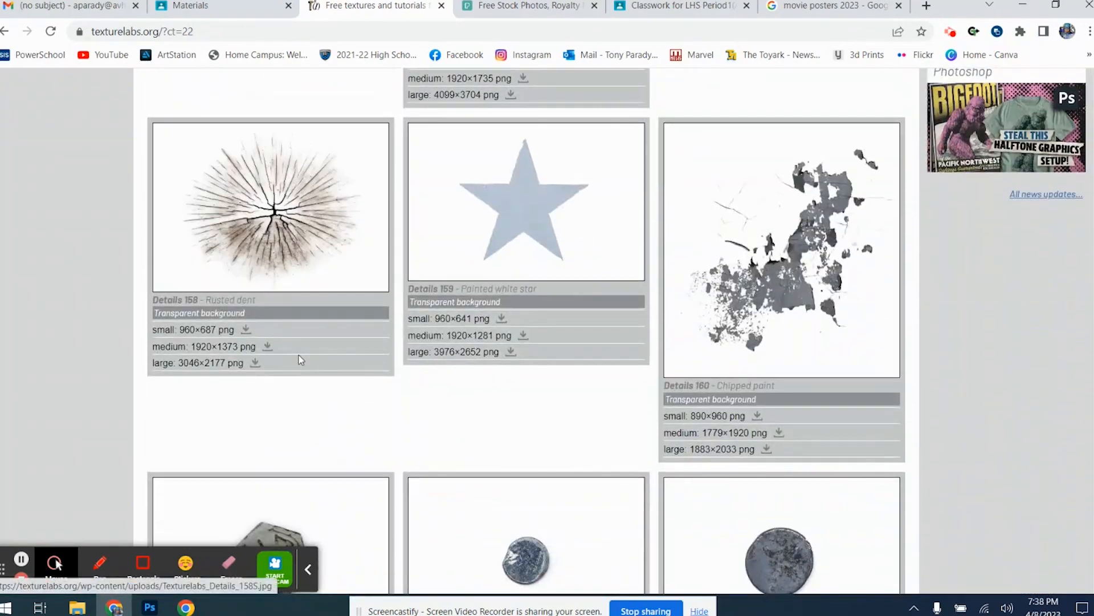
scroll(302, 378, "up", 20)
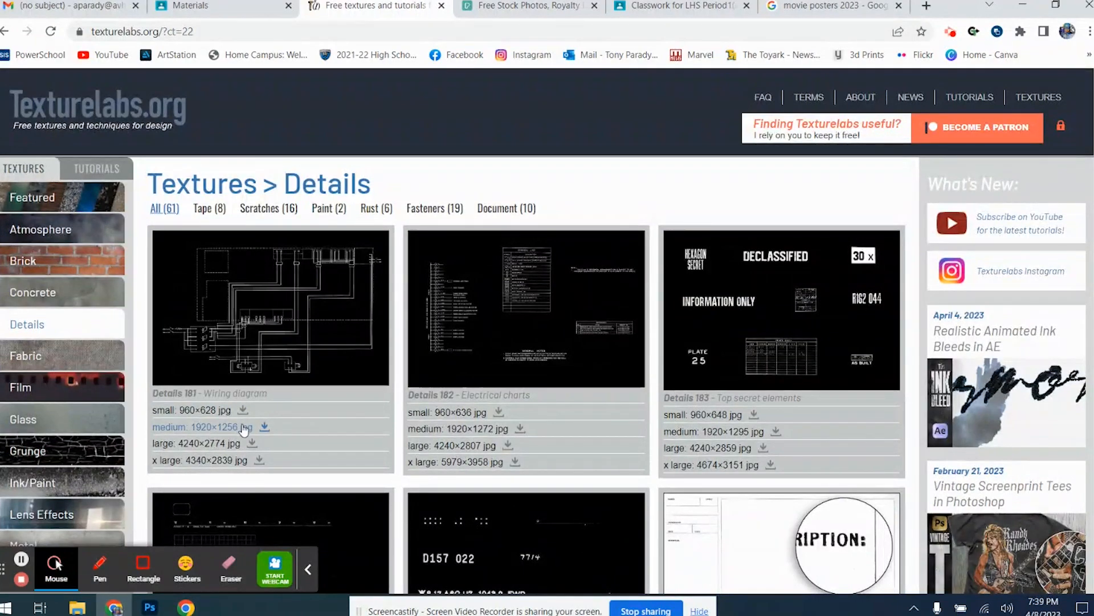
left_click(264, 427)
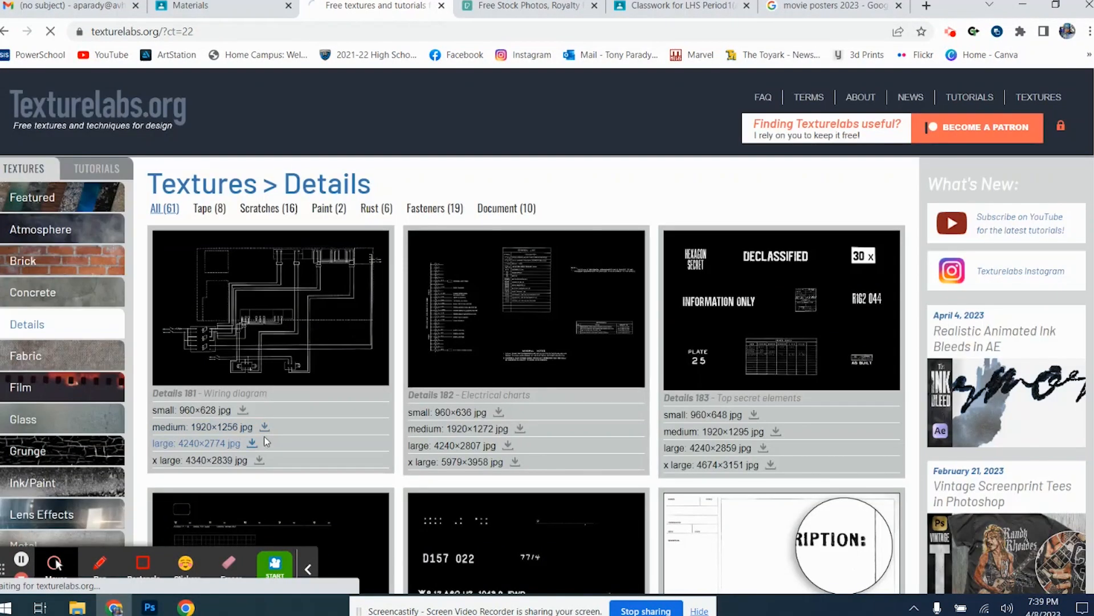
Look through the remaining Details textures on the first results page and request page 2.
scroll(552, 277, "down", 3)
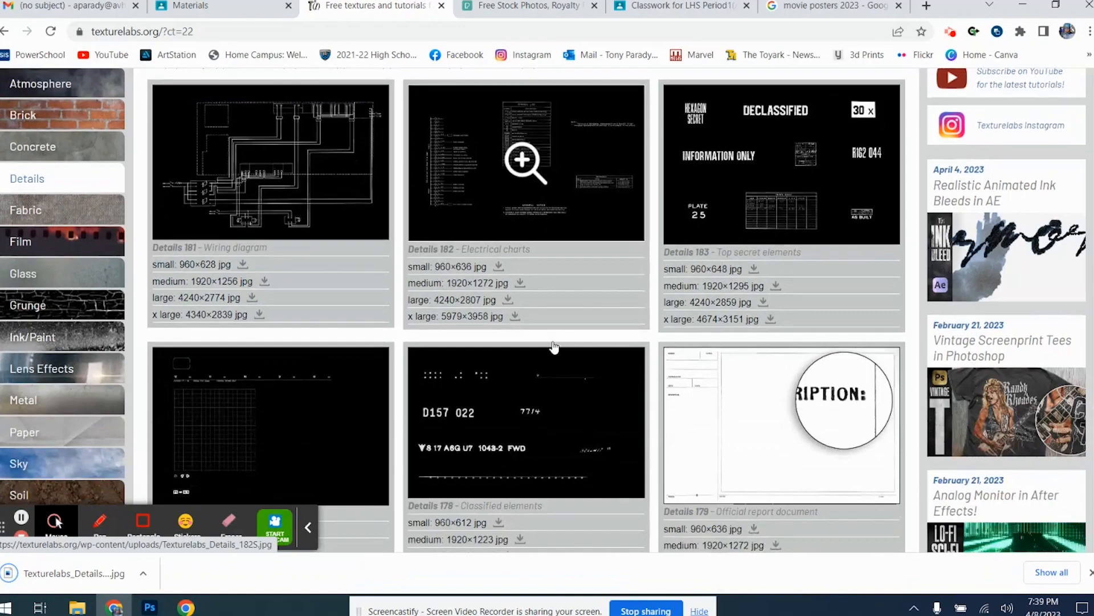
scroll(552, 348, "down", 3)
scroll(550, 353, "down", 10)
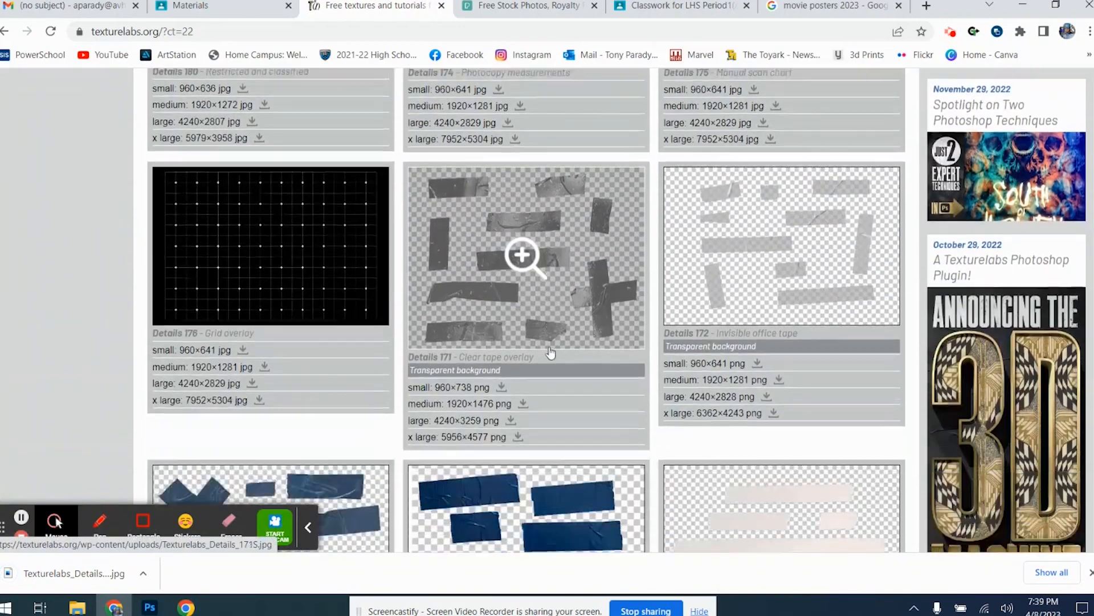
scroll(551, 353, "down", 3)
scroll(551, 353, "up", 2)
scroll(548, 353, "down", 2)
scroll(548, 352, "down", 10)
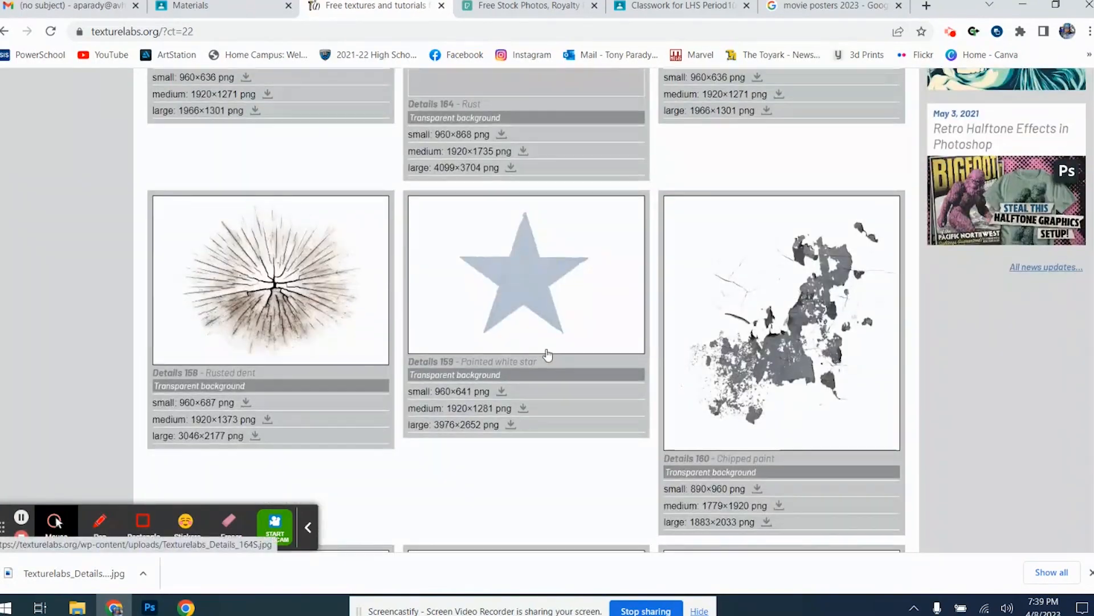
scroll(547, 354, "down", 15)
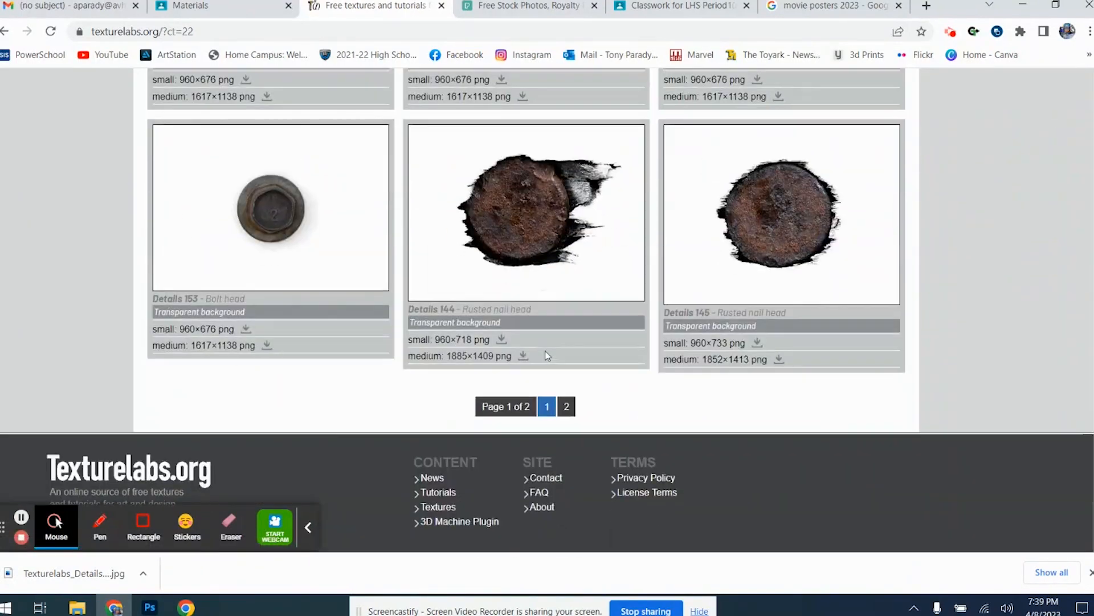
left_click(567, 407)
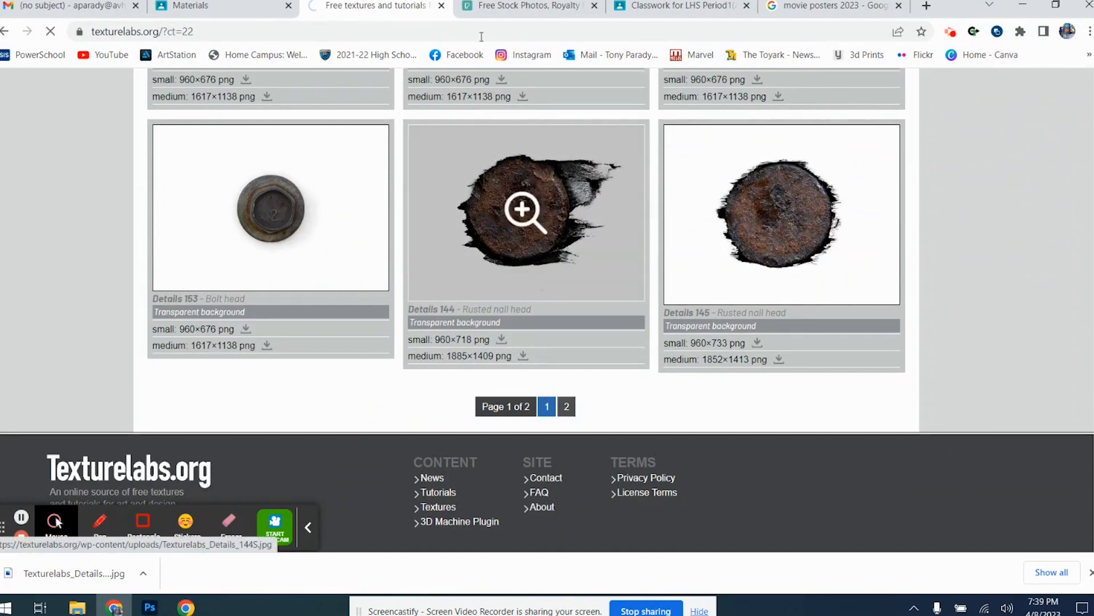
Dismiss the Google sign-in offer on Pexels and search its free photos for "Building interior".
left_click(520, 5)
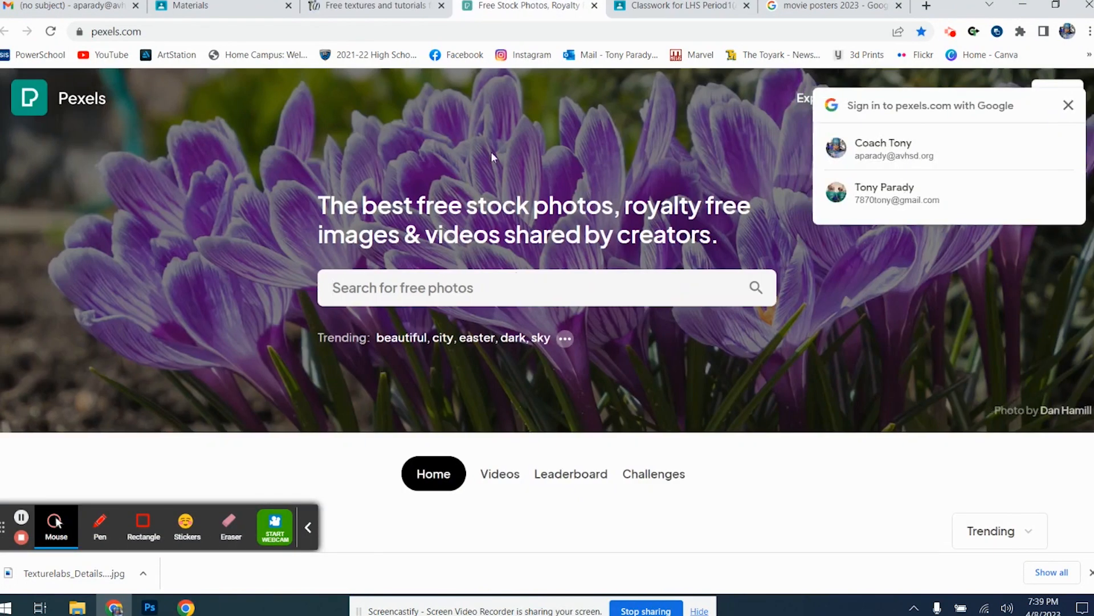
left_click(1068, 105)
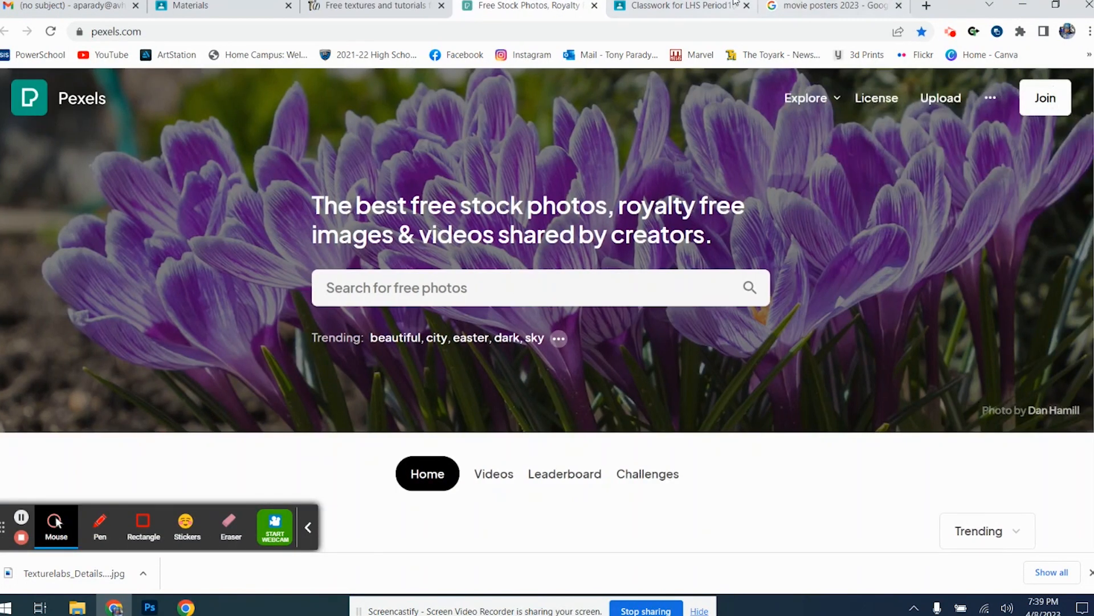
left_click(571, 289)
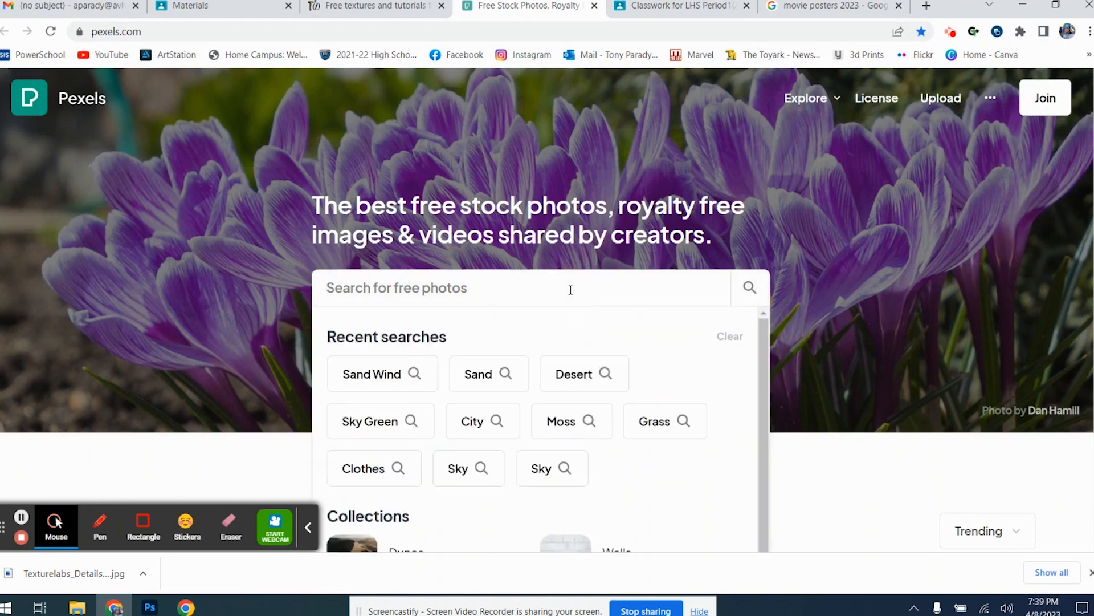
type("Building ")
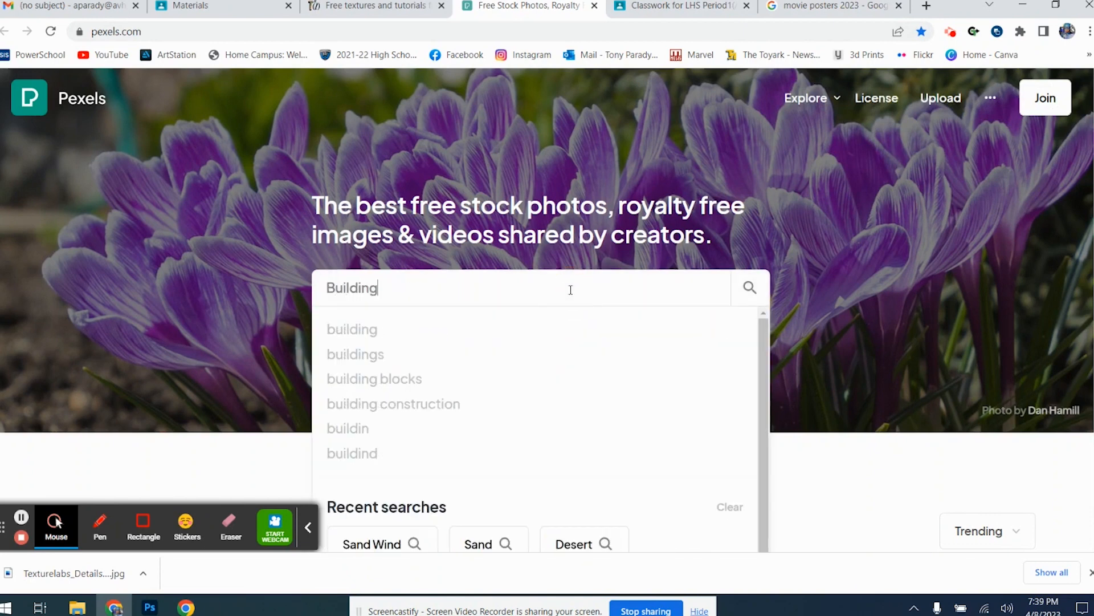
type("interior")
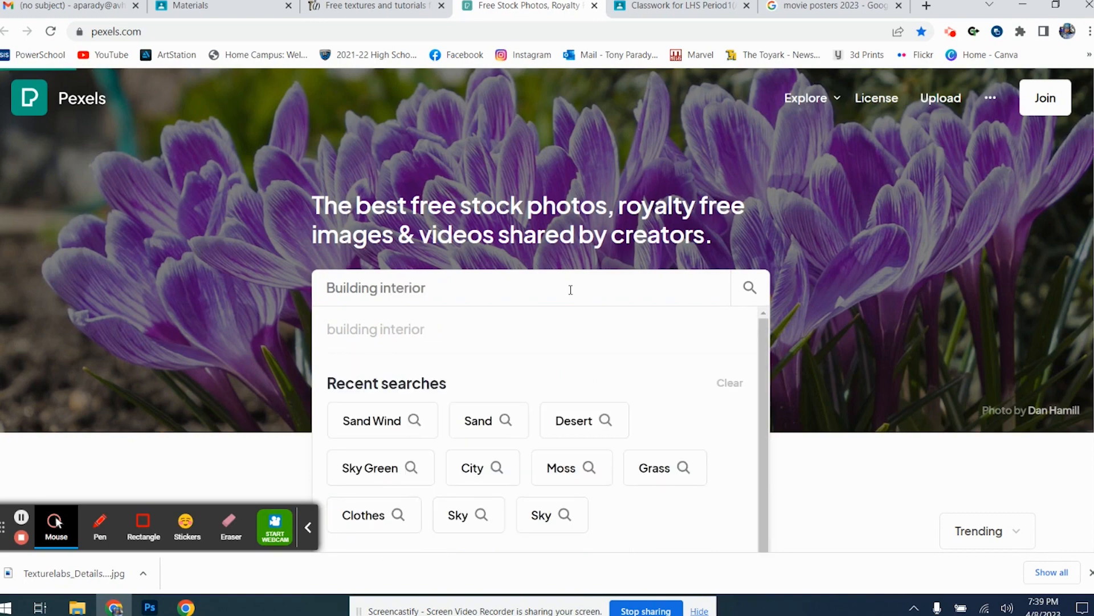
key("Return")
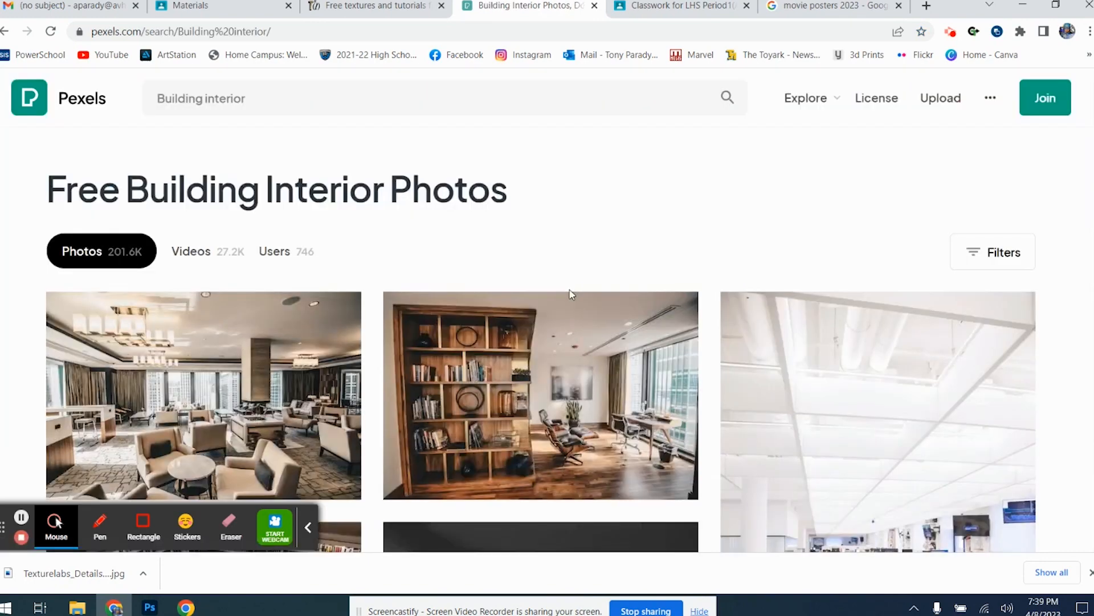
Look through the Pexels "Building interior" photo results for images that suit a movie poster background.
scroll(572, 294, "down", 5)
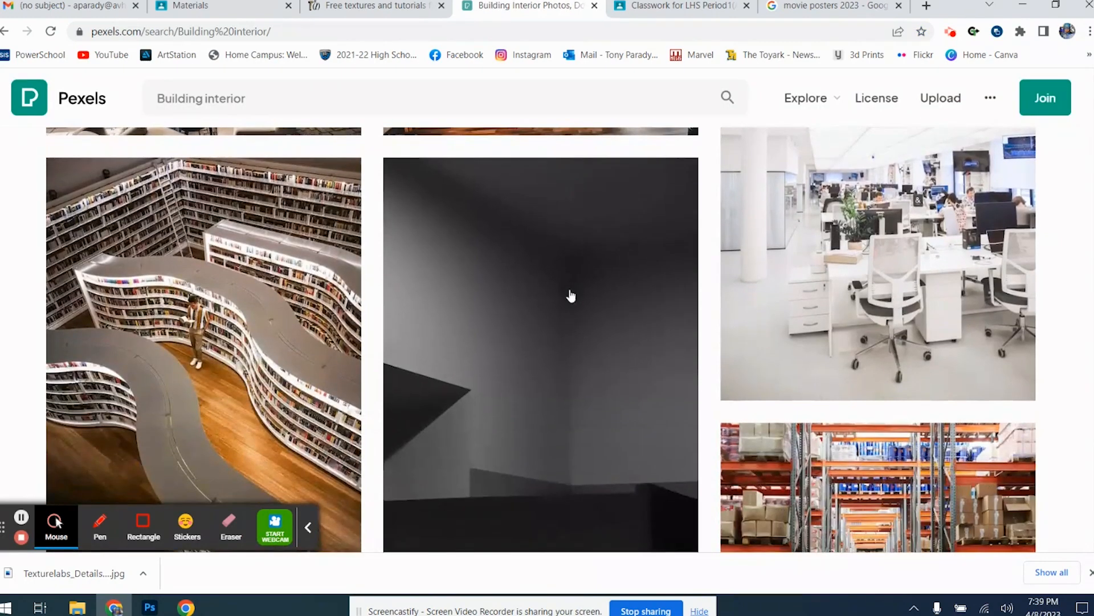
scroll(571, 296, "down", 6)
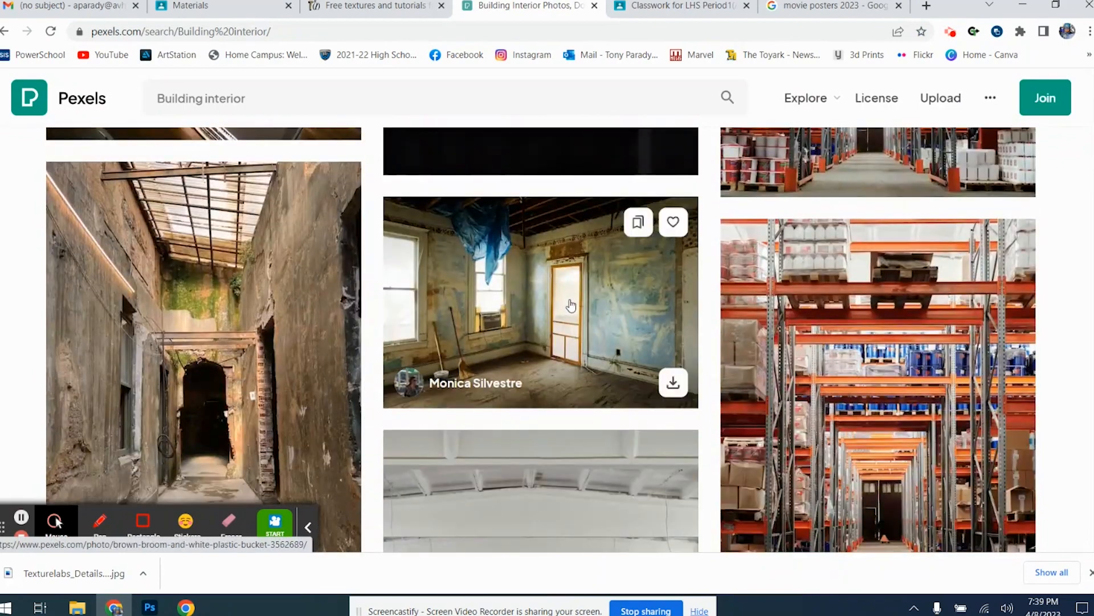
scroll(570, 309, "down", 8)
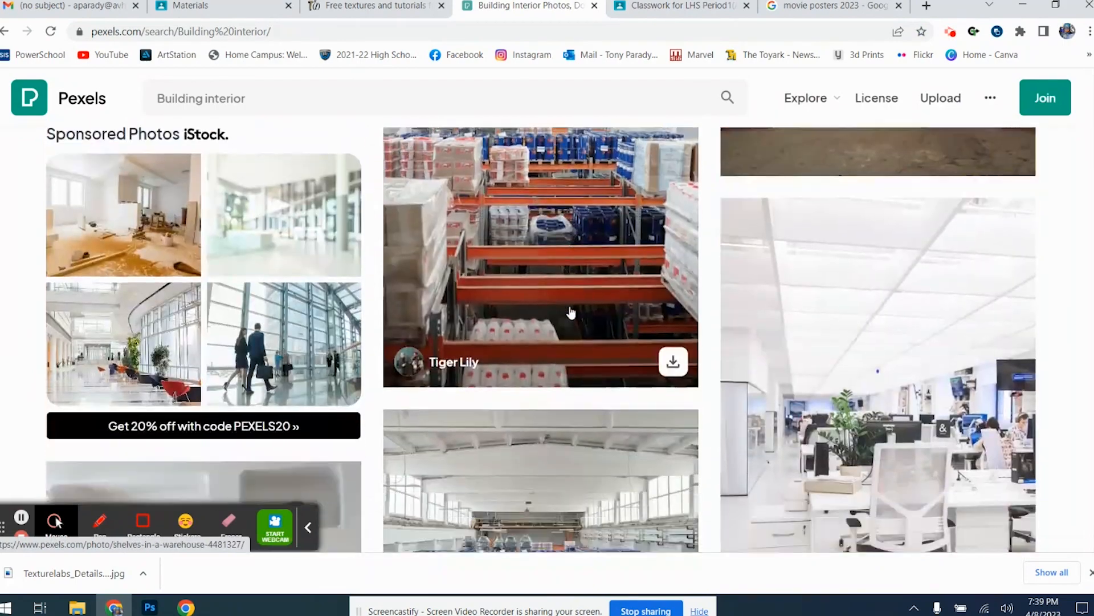
scroll(571, 312, "down", 10)
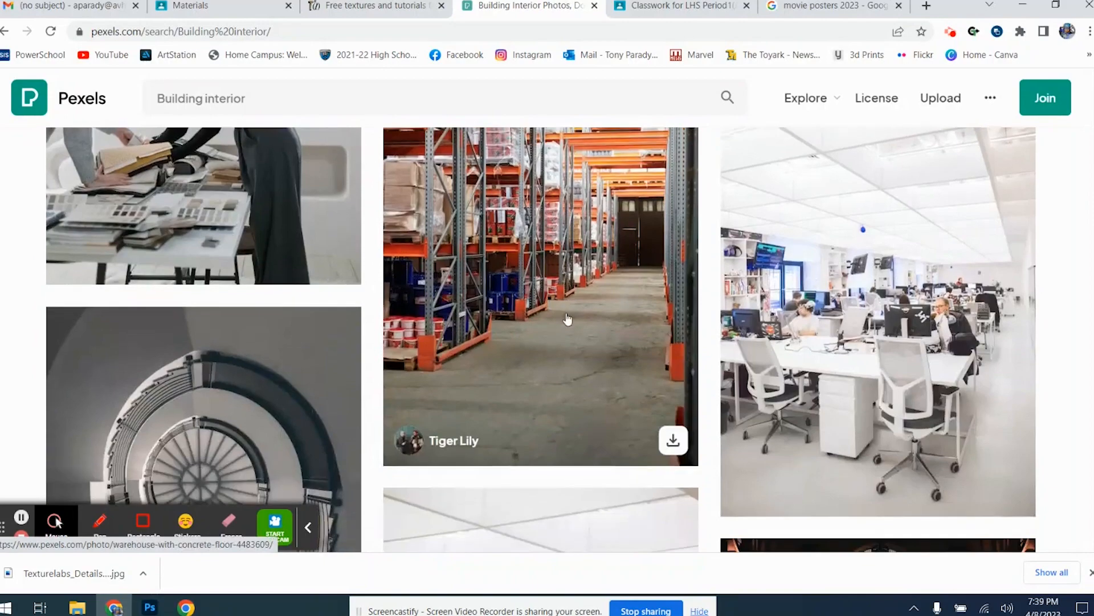
scroll(568, 319, "up", 2)
scroll(568, 319, "down", 5)
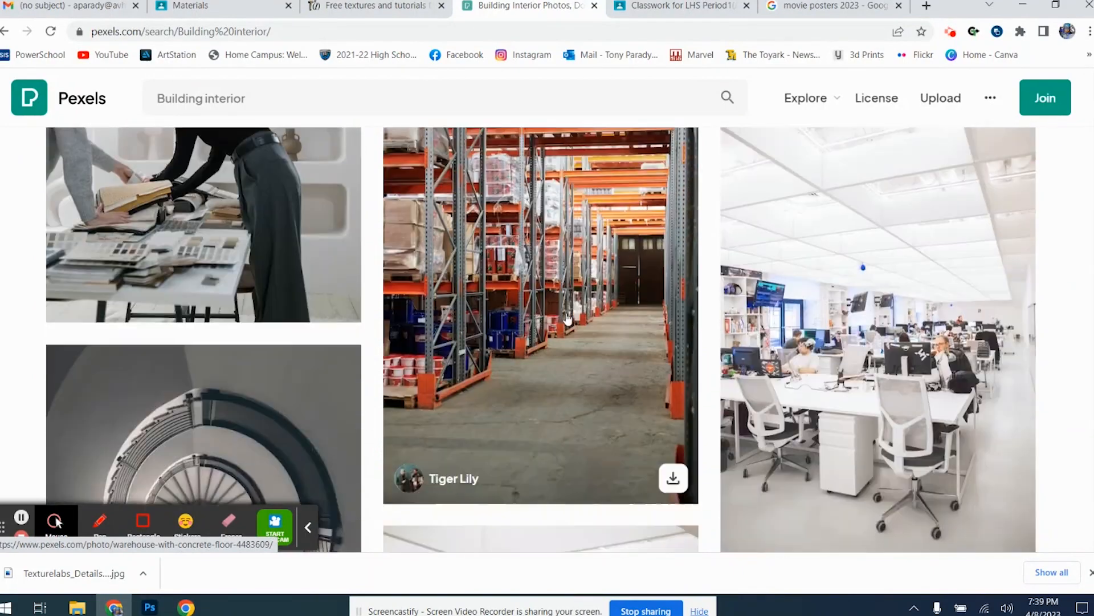
scroll(567, 320, "up", 6)
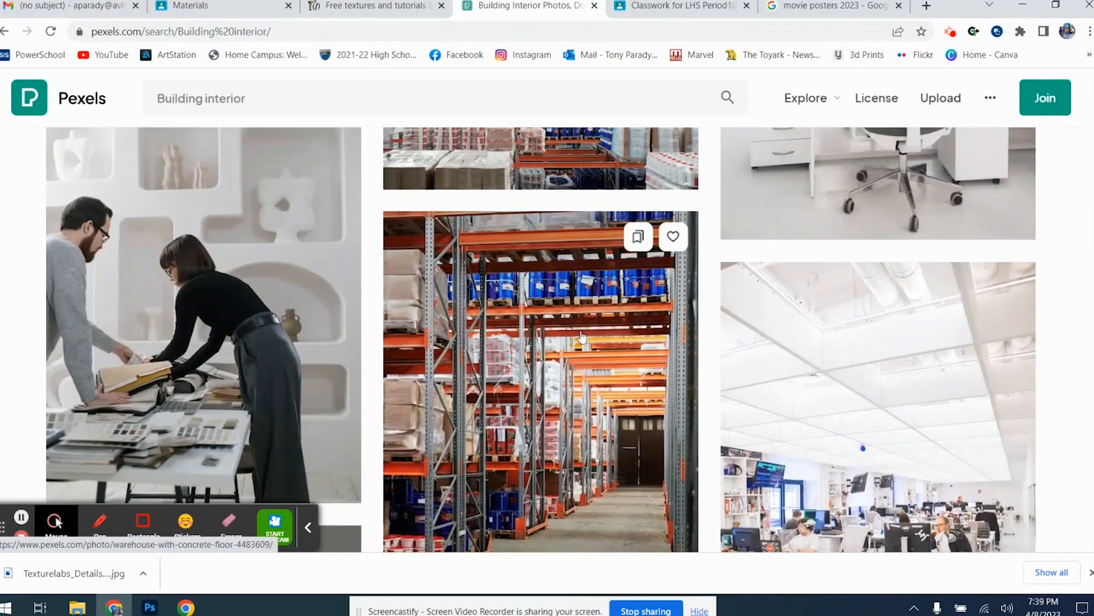
scroll(581, 335, "down", 10)
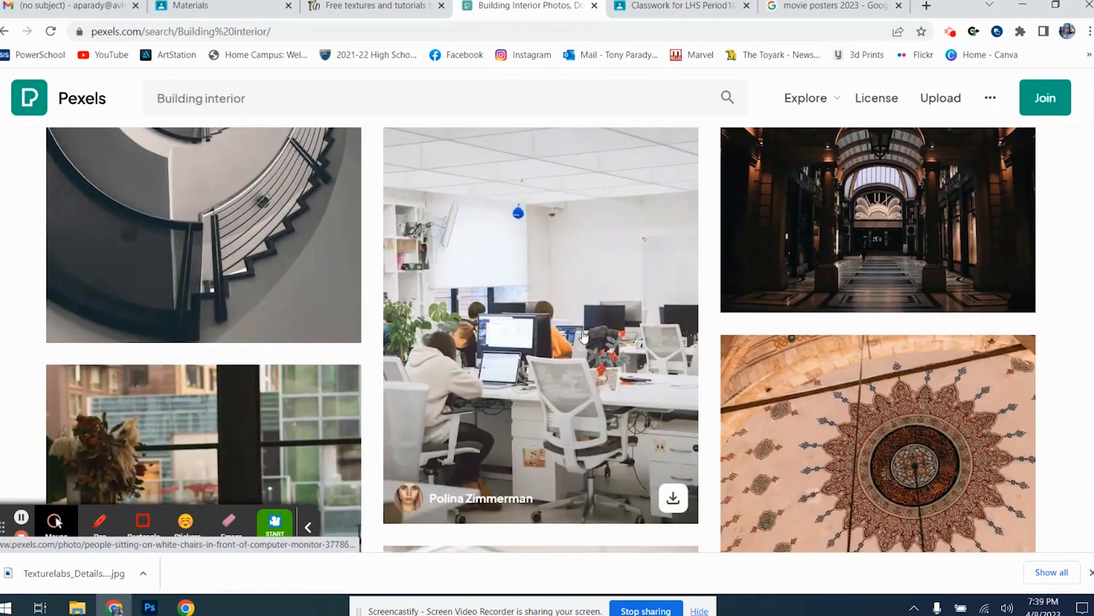
scroll(583, 337, "up", 2)
scroll(583, 336, "down", 3)
scroll(584, 337, "down", 5)
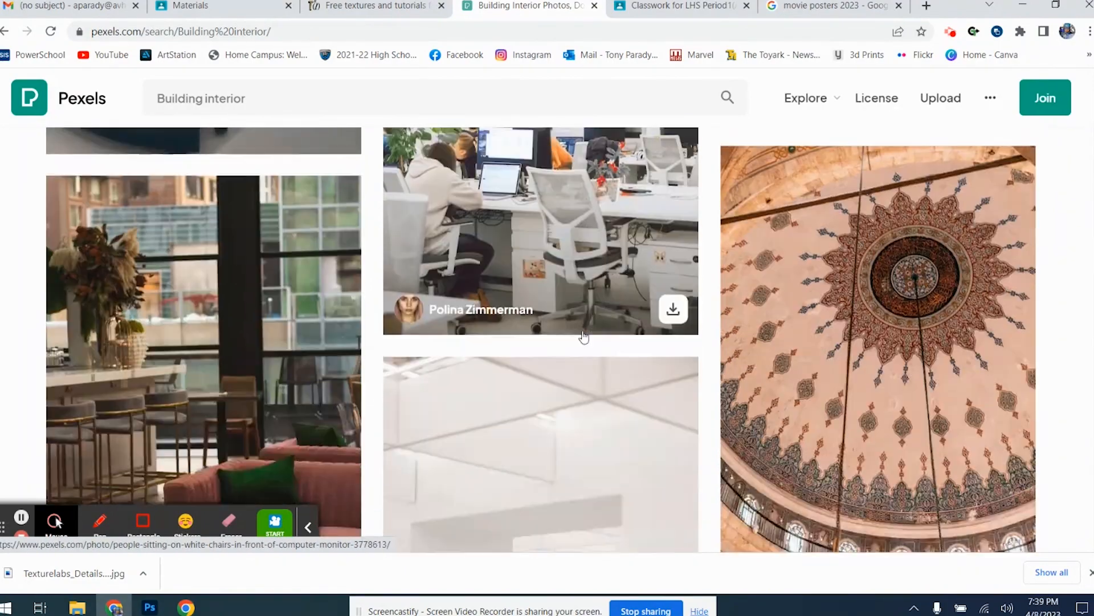
scroll(584, 336, "up", 2)
scroll(583, 336, "down", 2)
scroll(584, 337, "down", 4)
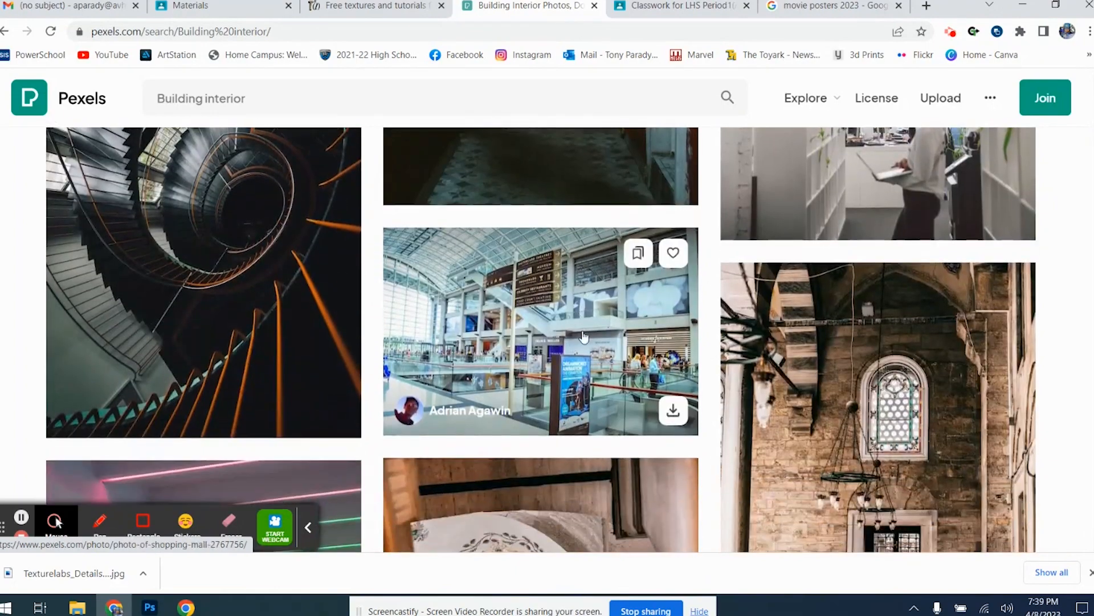
scroll(584, 336, "up", 2)
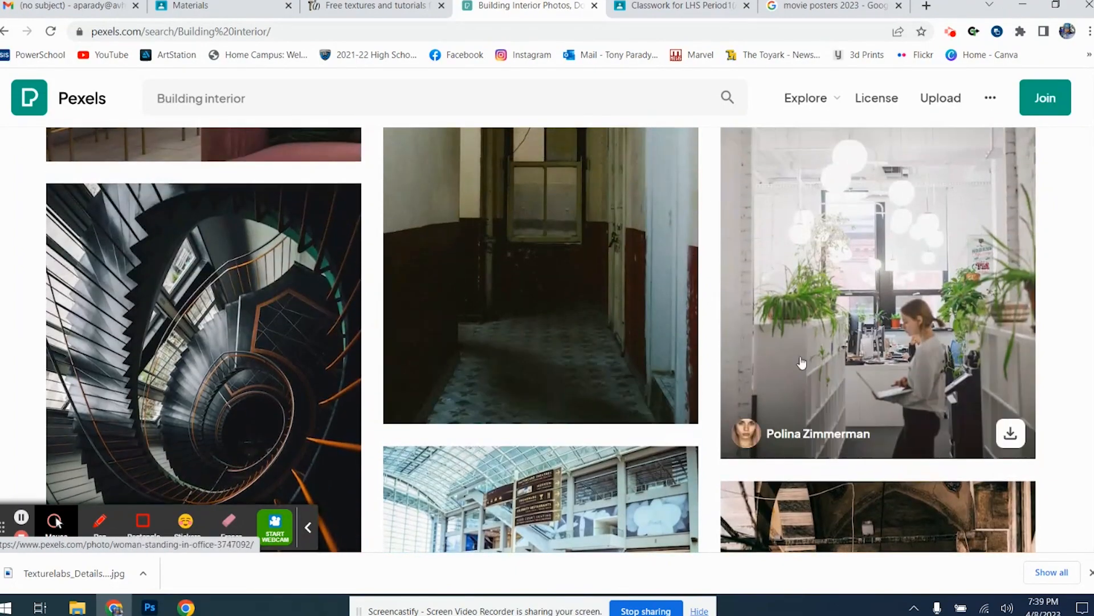
scroll(775, 389, "down", 8)
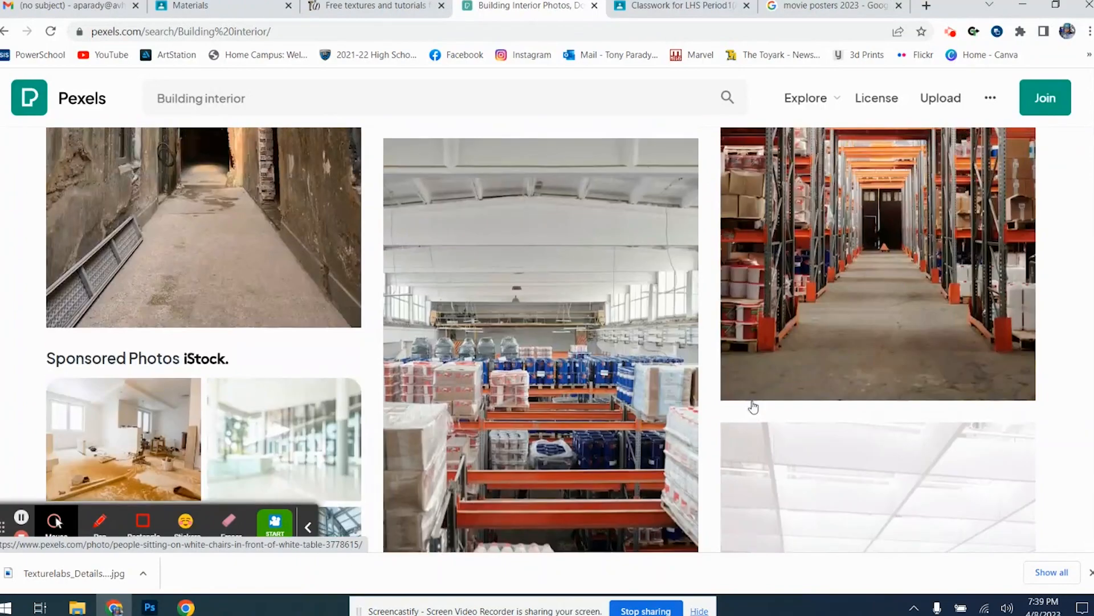
scroll(753, 407, "down", 4)
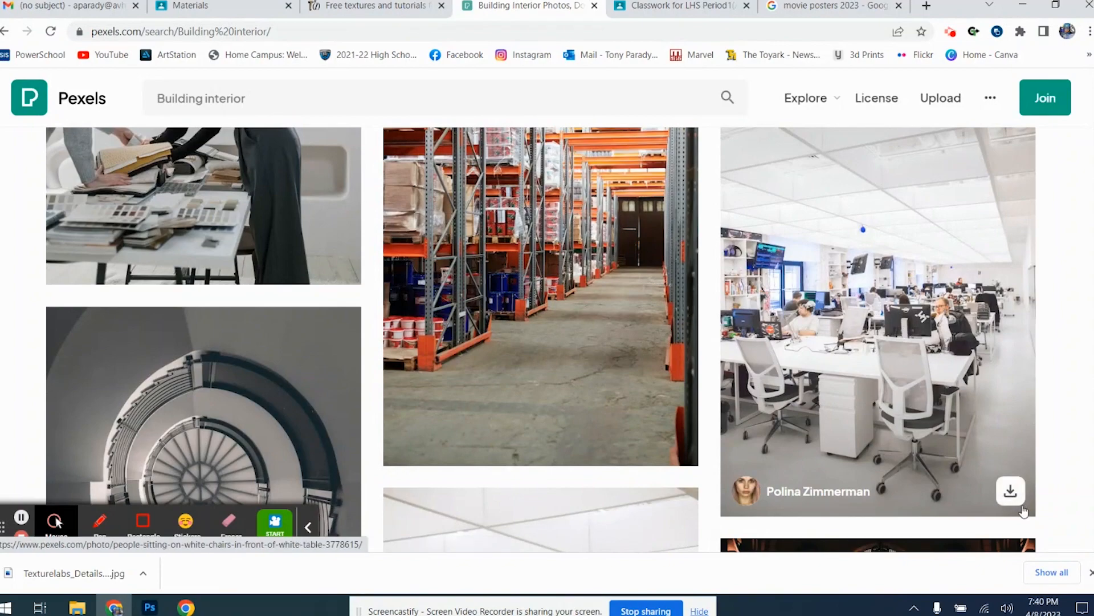
Download the photo of the dark arched arcade with the patterned floor, and dismiss the downloads bar and the thank-you pop-up.
scroll(947, 393, "up", 20)
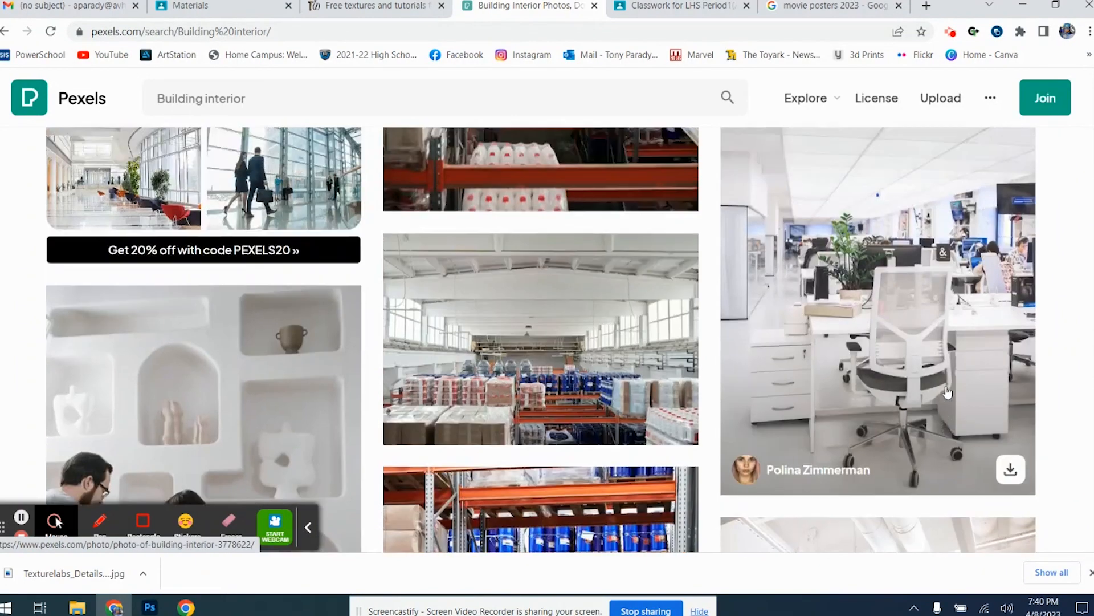
scroll(912, 379, "up", 4)
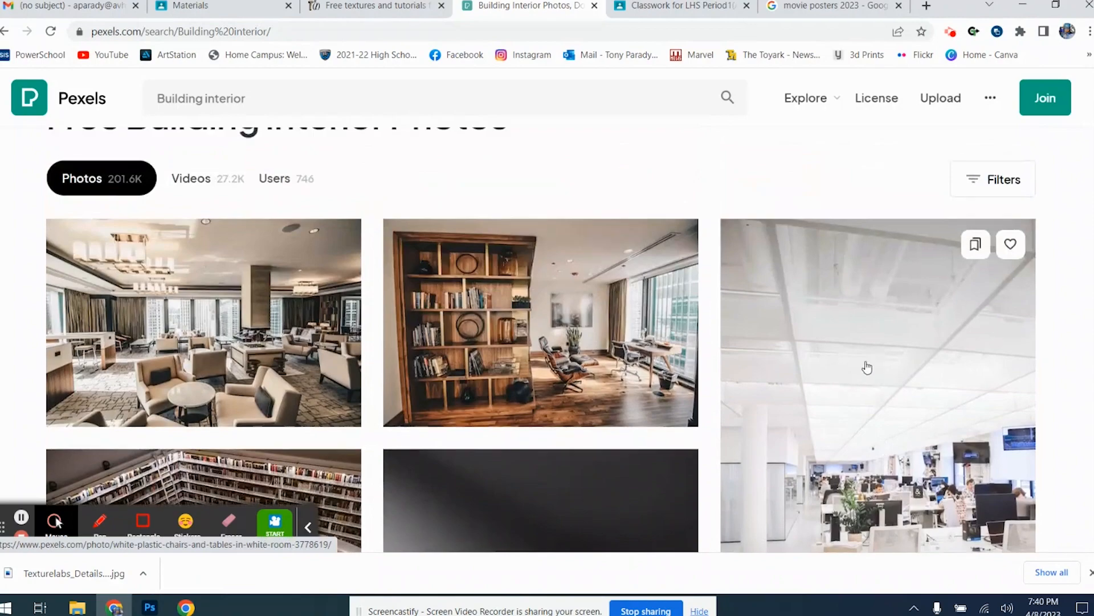
scroll(412, 302, "down", 4)
scroll(408, 303, "down", 20)
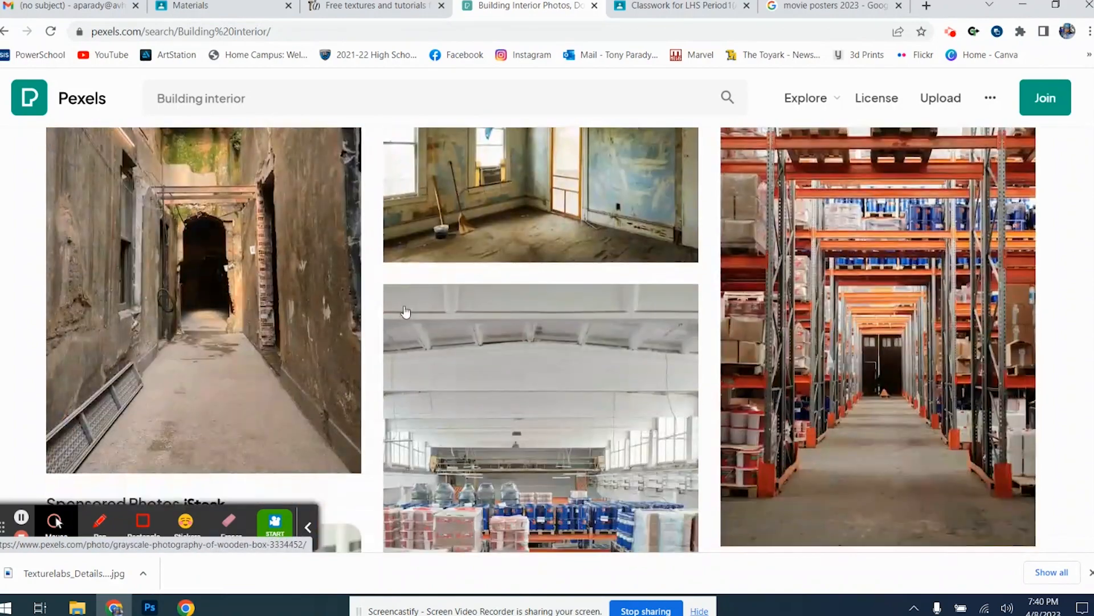
scroll(406, 312, "up", 12)
scroll(405, 315, "down", 14)
scroll(406, 320, "down", 6)
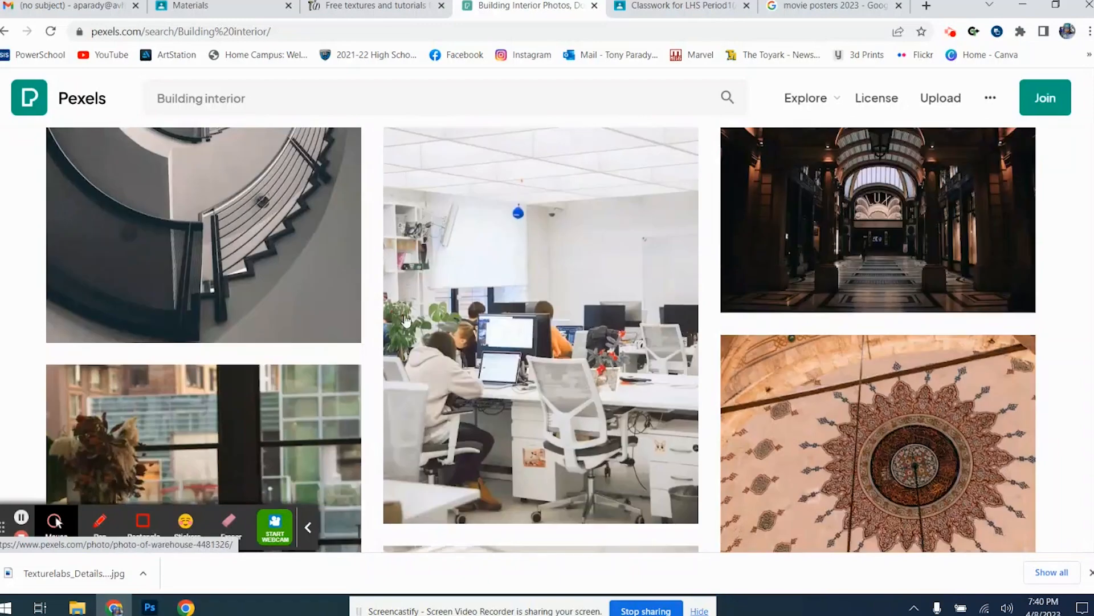
left_click(1009, 285)
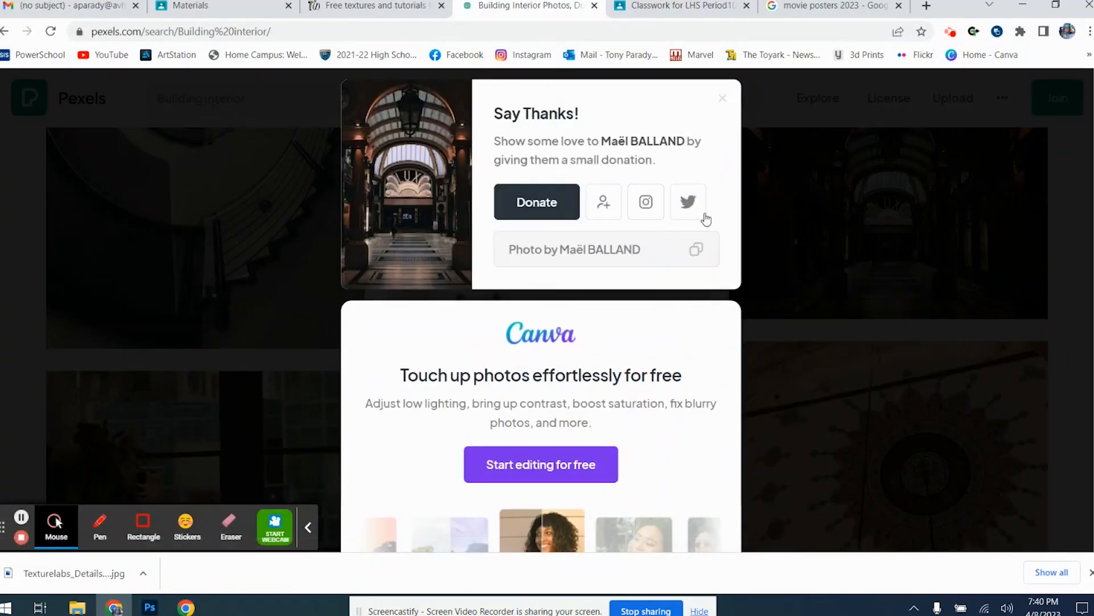
left_click(1086, 570)
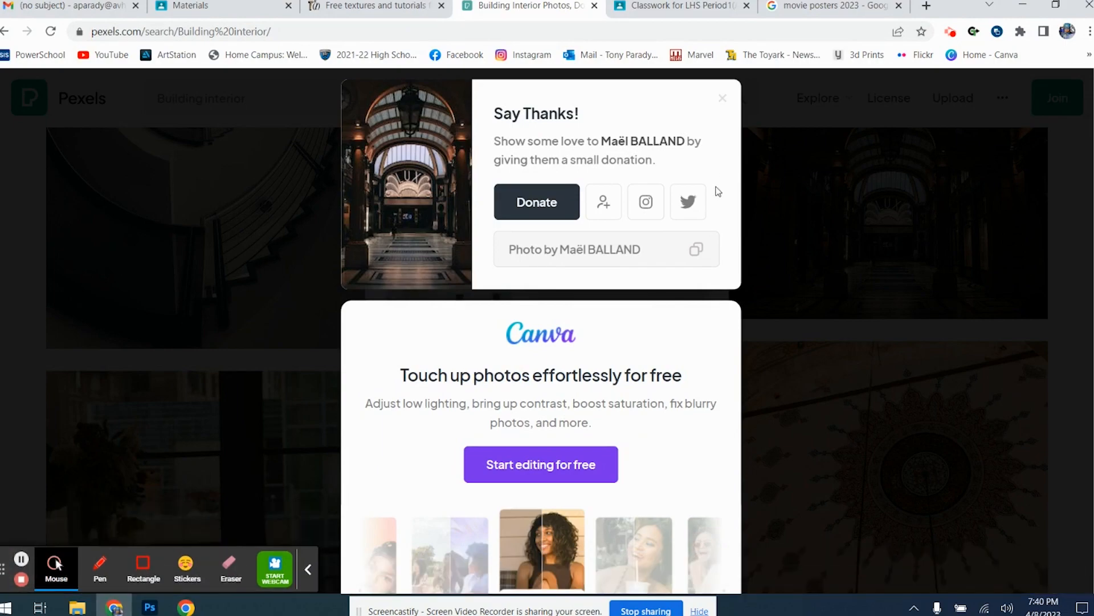
left_click(724, 97)
Examine more of the "Building interior" photos further down the results, including corridors, staircases and halls.
scroll(570, 245, "down", 10)
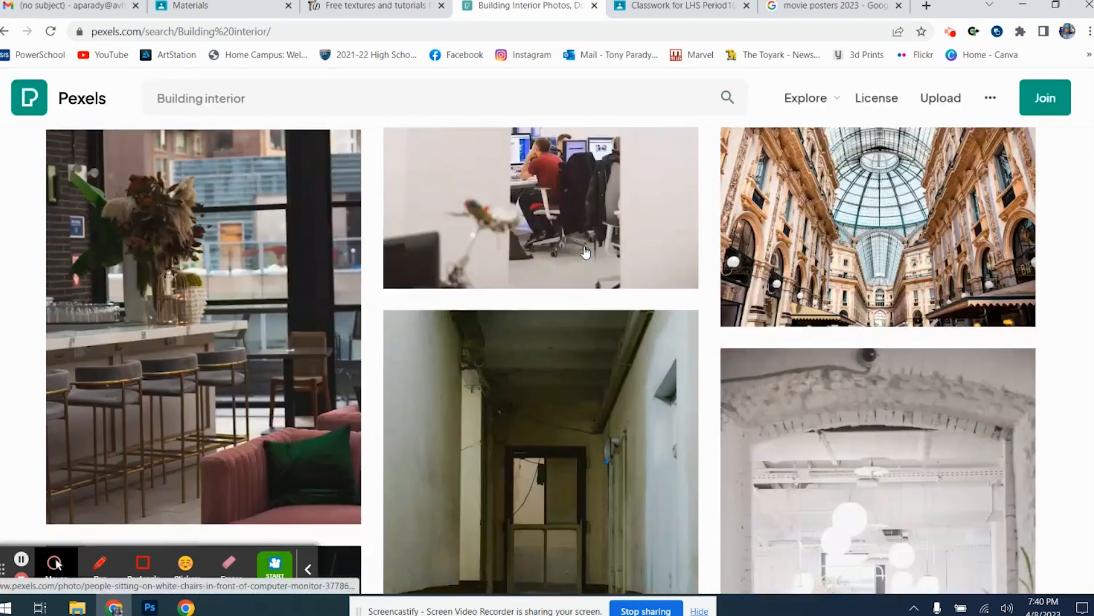
scroll(585, 252, "down", 3)
scroll(585, 253, "up", 4)
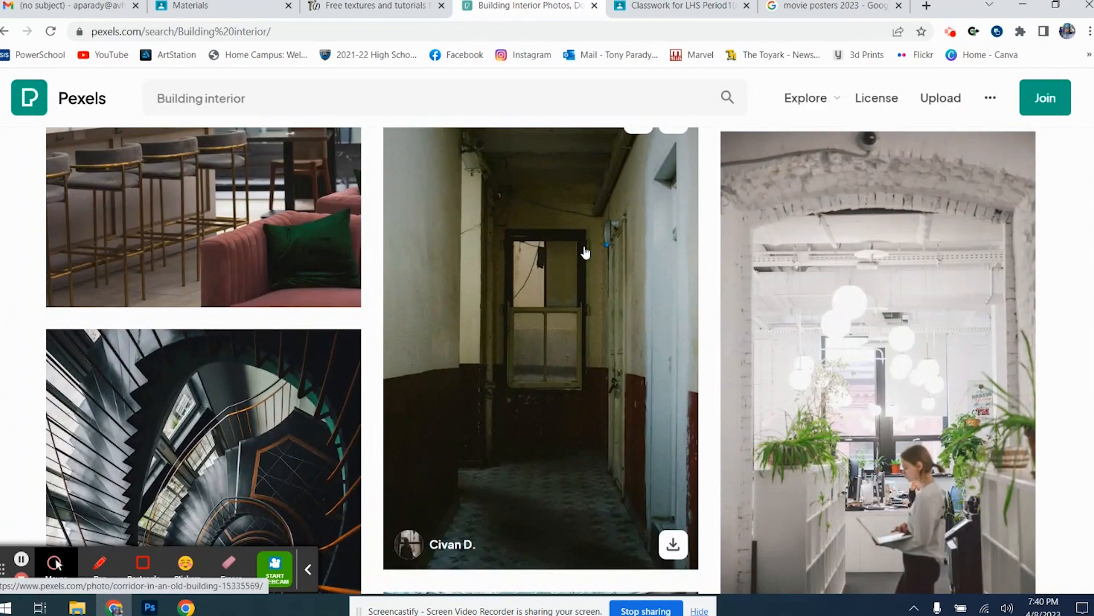
scroll(586, 252, "down", 10)
scroll(586, 252, "down", 11)
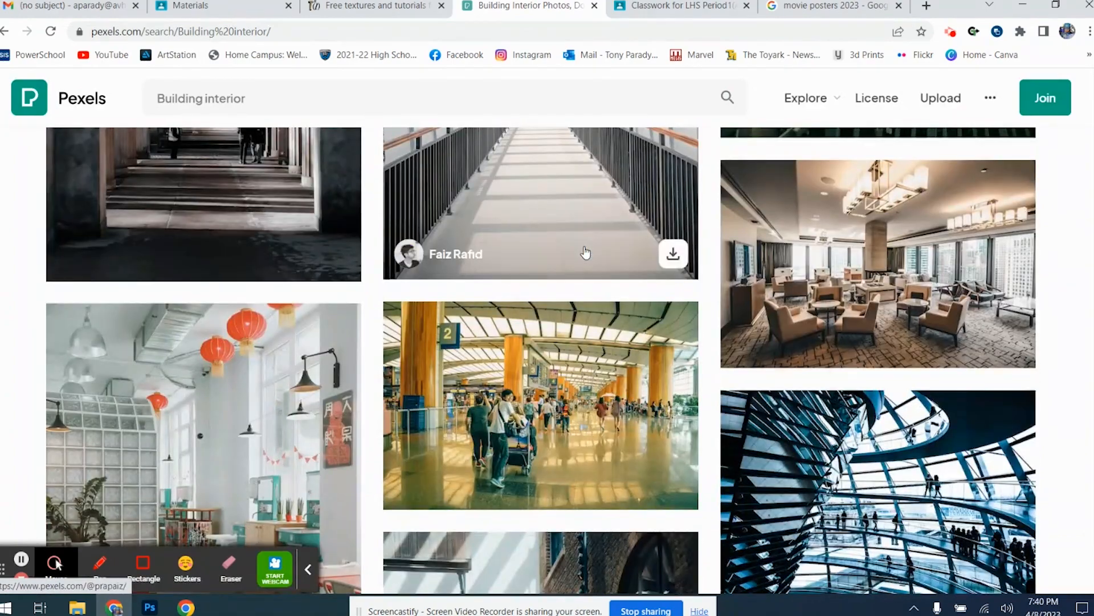
scroll(585, 253, "down", 13)
scroll(586, 252, "down", 12)
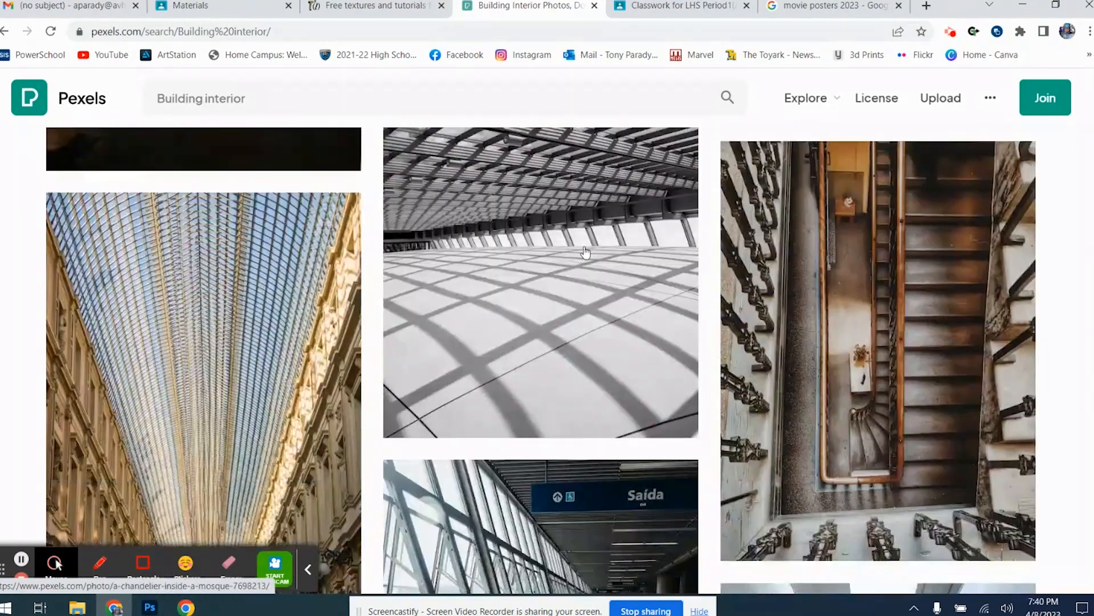
scroll(585, 253, "down", 12)
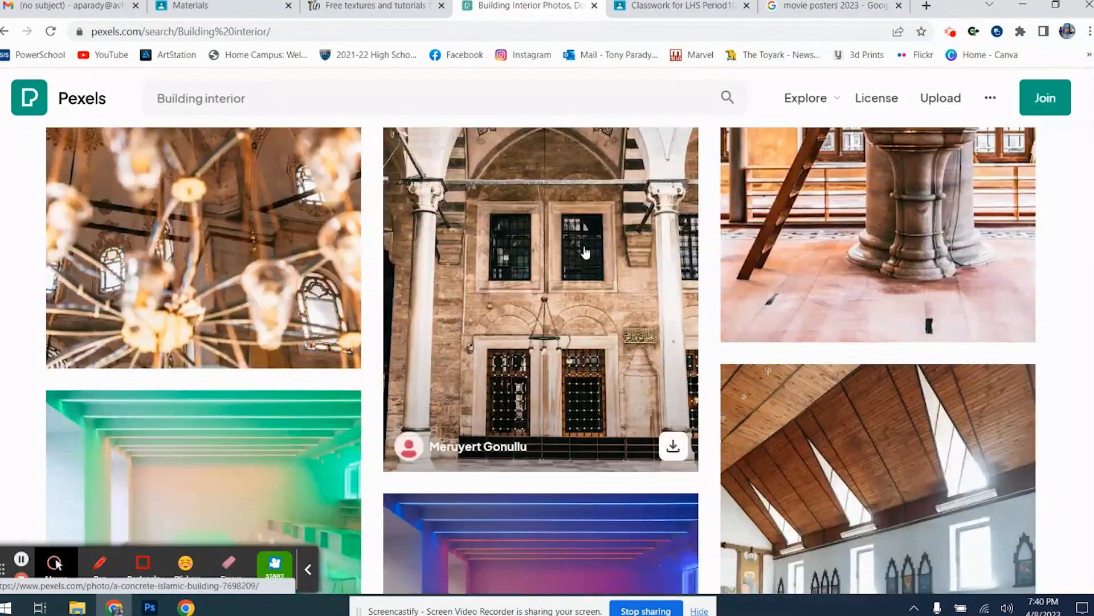
Return to Texturelabs and look through page 2 of the Details textures.
left_click(370, 7)
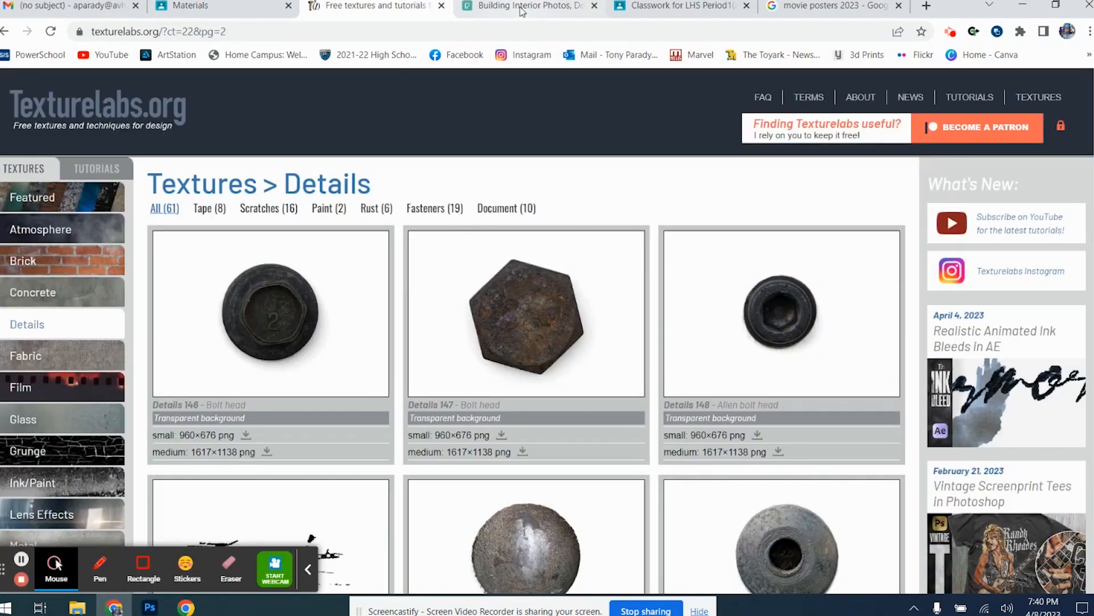
scroll(429, 350, "down", 10)
scroll(429, 350, "down", 20)
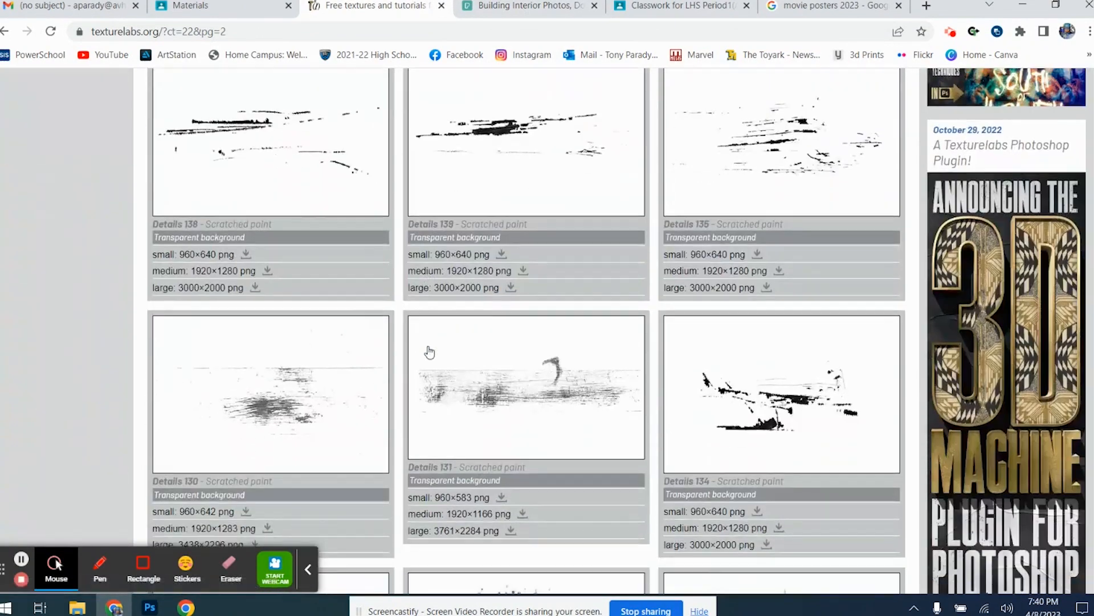
scroll(429, 351, "down", 6)
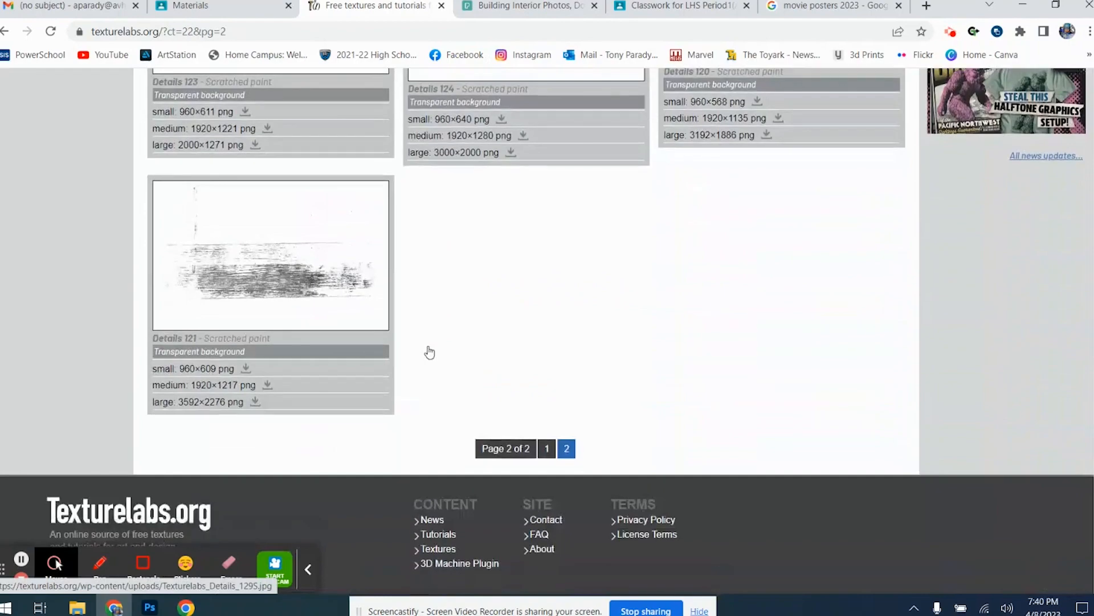
scroll(383, 359, "up", 8)
scroll(383, 359, "up", 15)
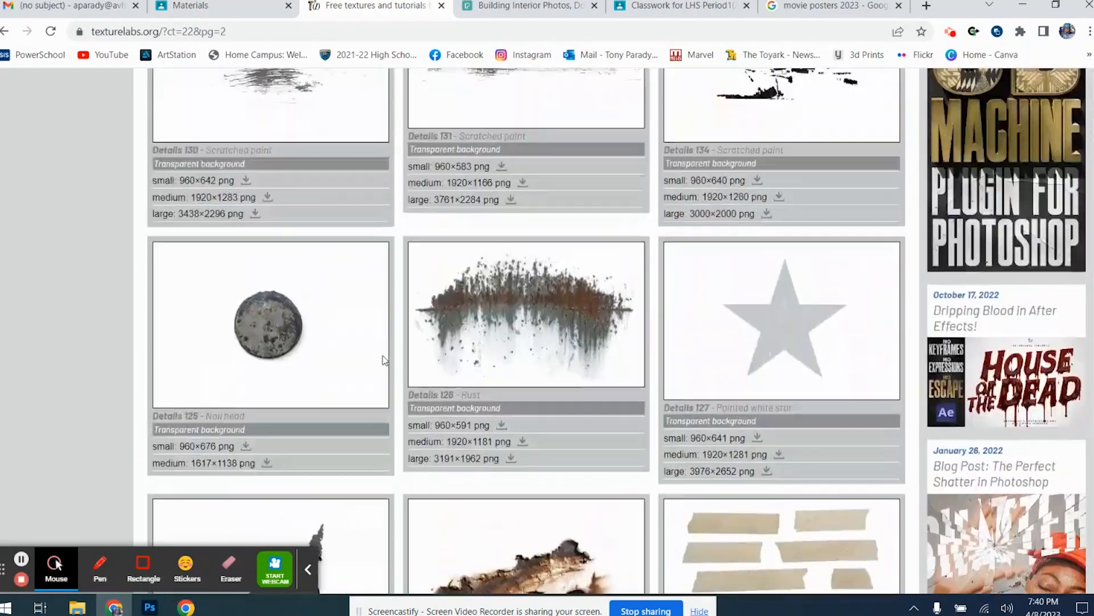
scroll(376, 358, "up", 2)
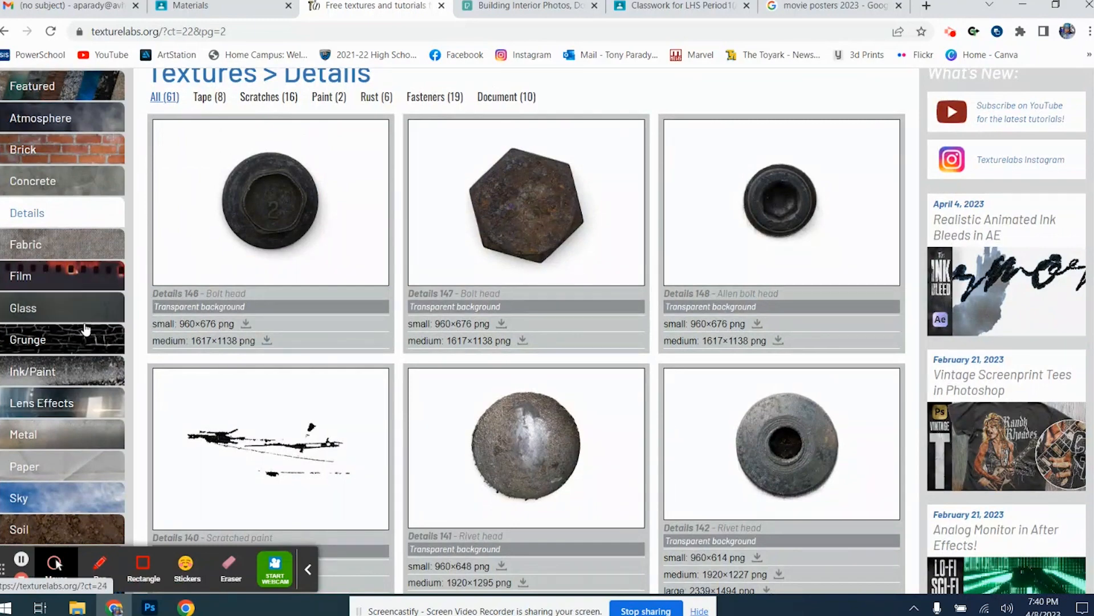
Open the Ink/Paint textures on Texturelabs, look through the first results page and continue to page 2.
left_click(89, 372)
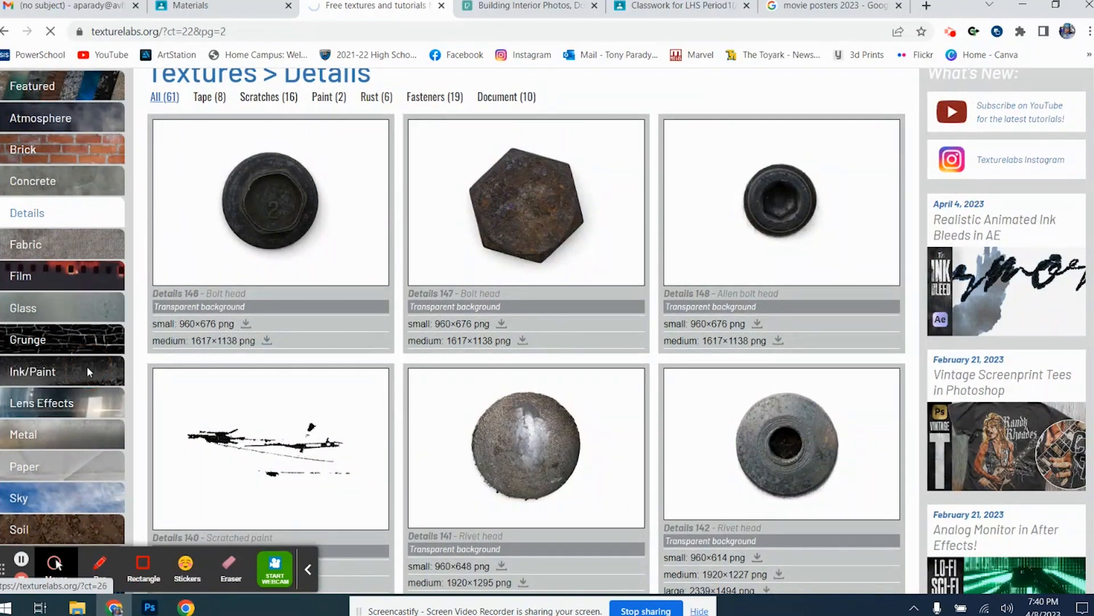
scroll(551, 288, "down", 15)
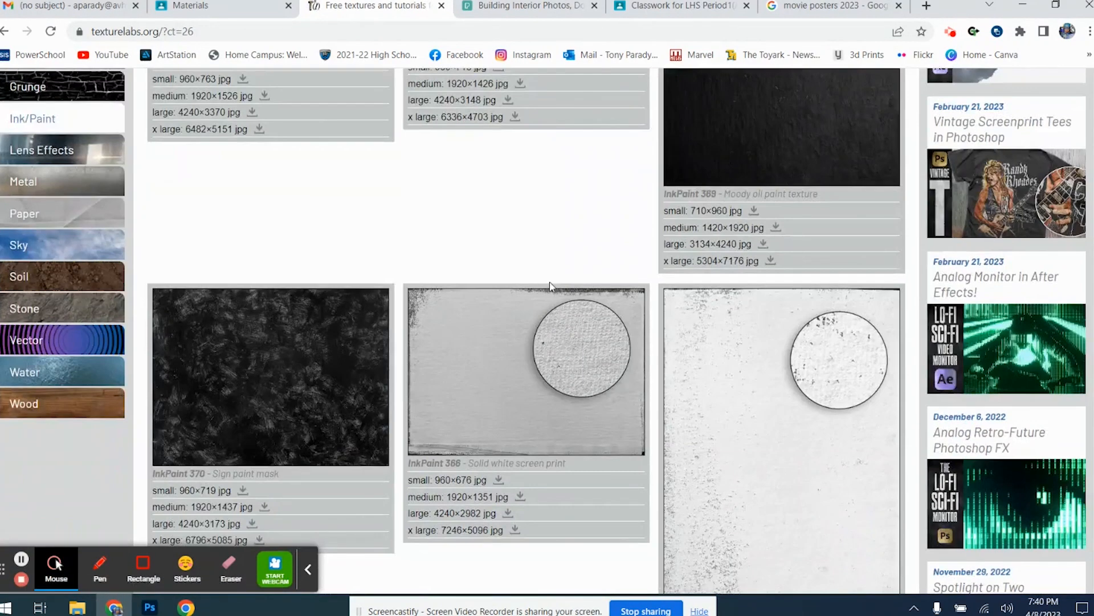
scroll(550, 288, "down", 20)
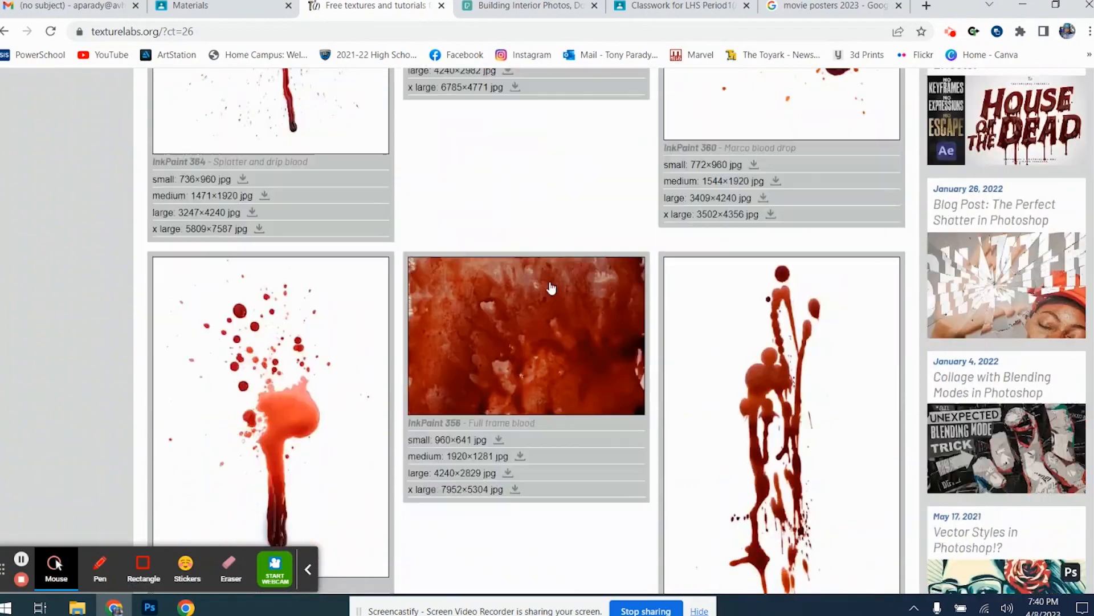
scroll(551, 288, "down", 15)
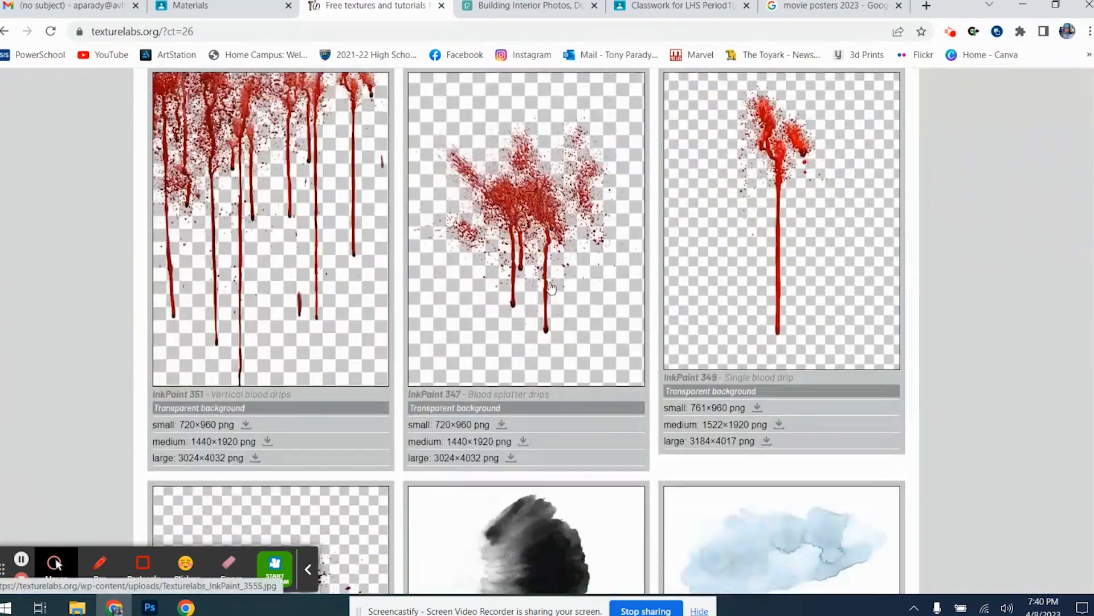
scroll(551, 288, "down", 8)
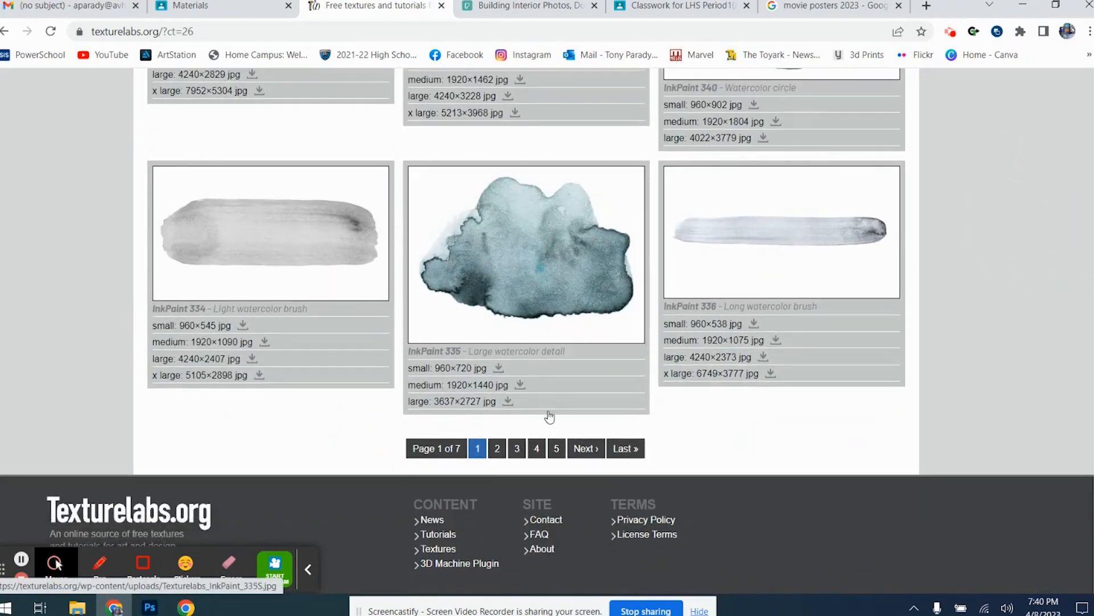
left_click(498, 449)
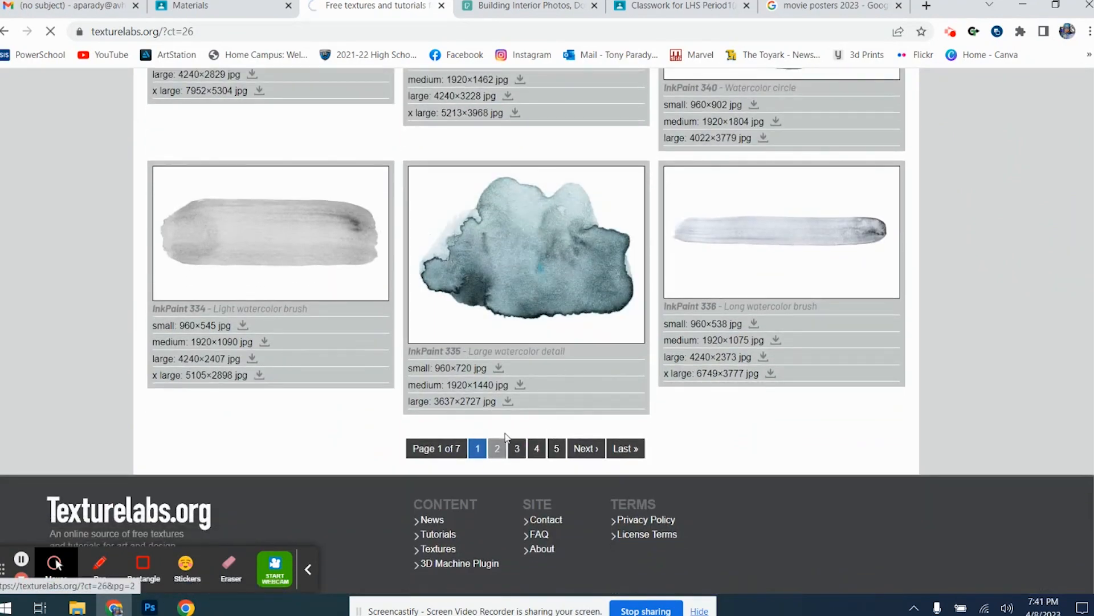
scroll(551, 374, "down", 10)
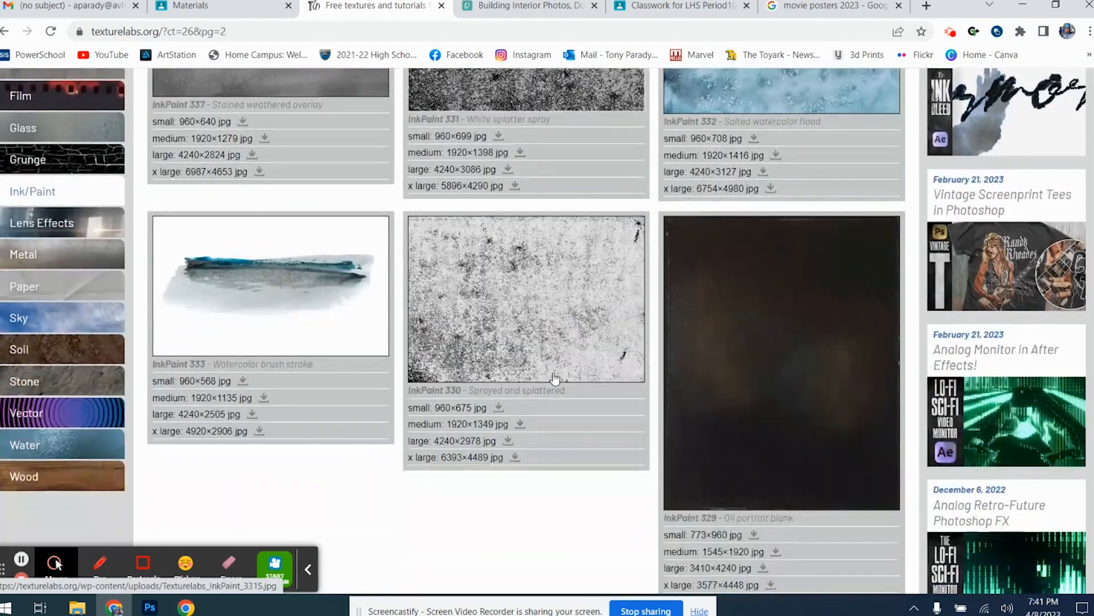
Look through page 2 of the Ink/Paint textures, close Texturelabs, and examine more building interior photos on Pexels.
scroll(538, 300, "down", 15)
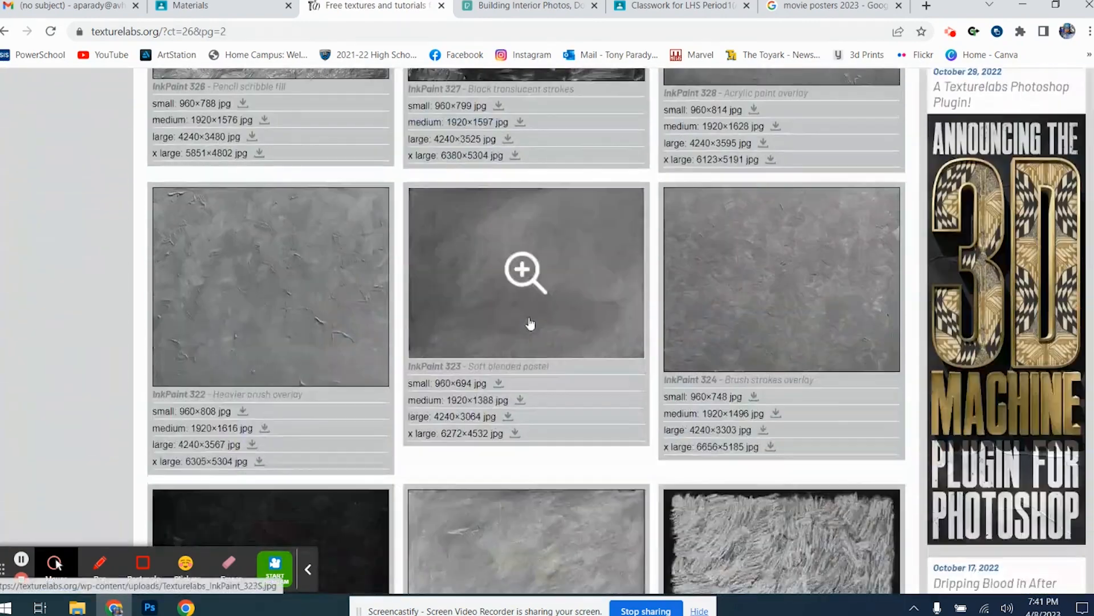
scroll(526, 326, "down", 4)
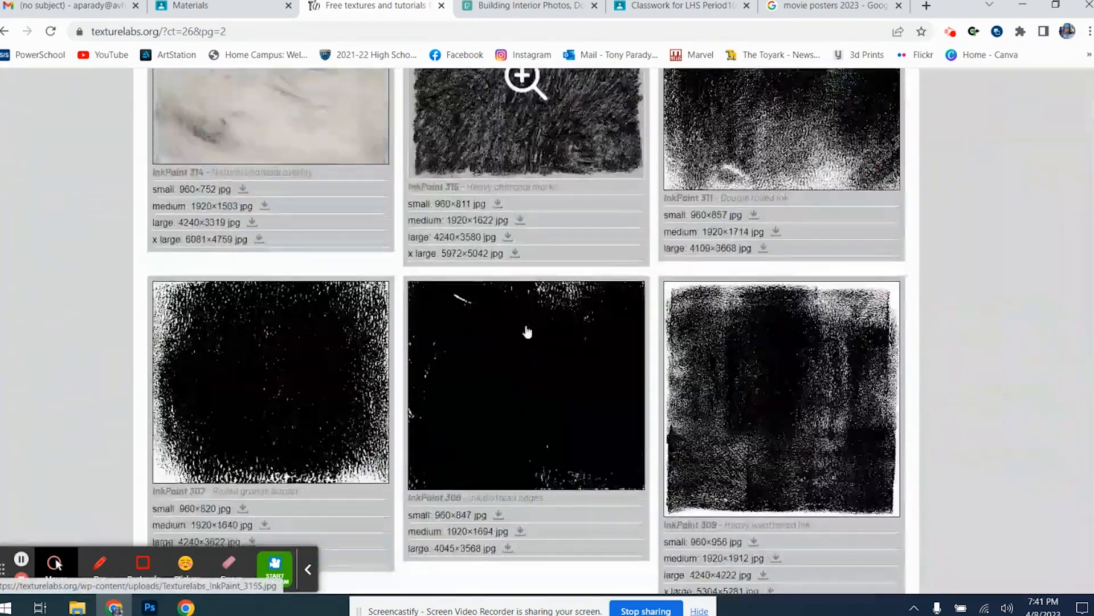
left_click(442, 6)
scroll(516, 310, "down", 5)
scroll(519, 317, "down", 1)
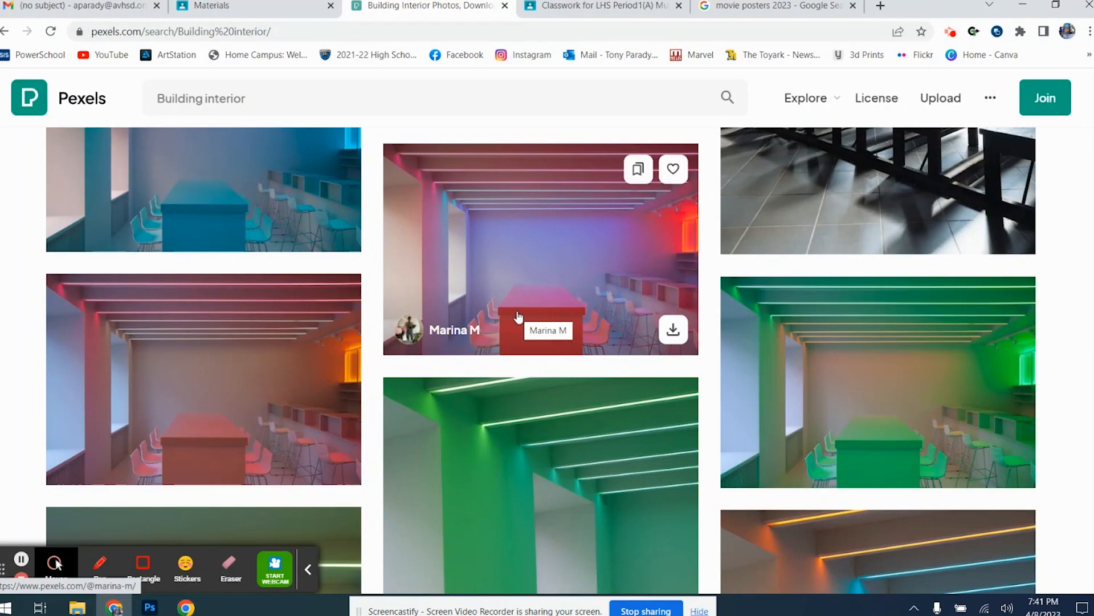
Switch to Photoshop, add a Gradient Map adjustment layer above the portrait, and open its gradient for editing.
left_click(308, 569)
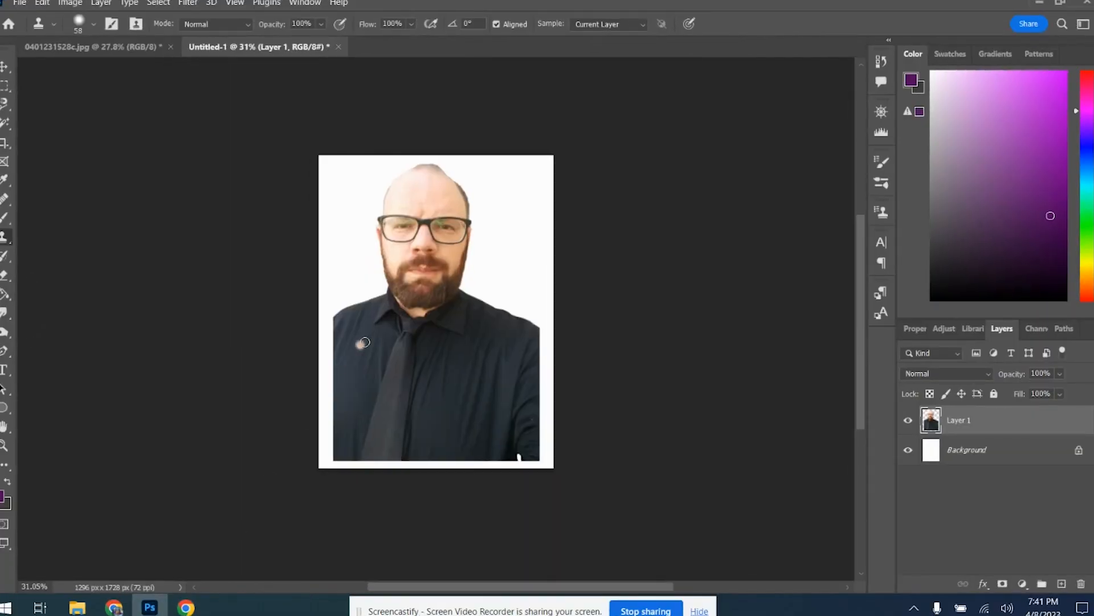
scroll(386, 326, "up", 1)
scroll(386, 326, "up", 1)
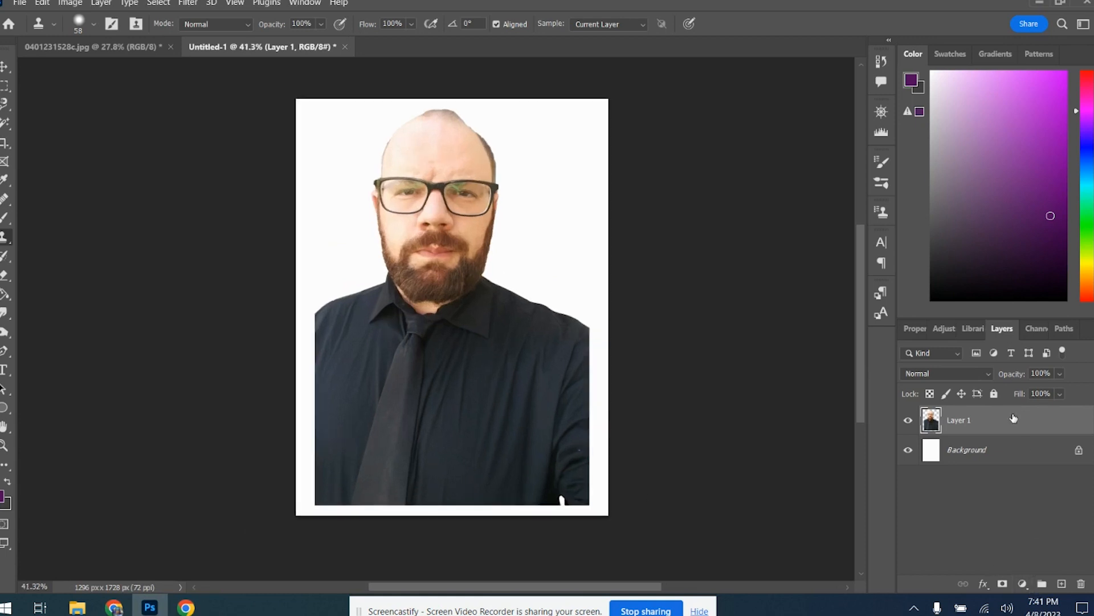
left_click(1023, 584)
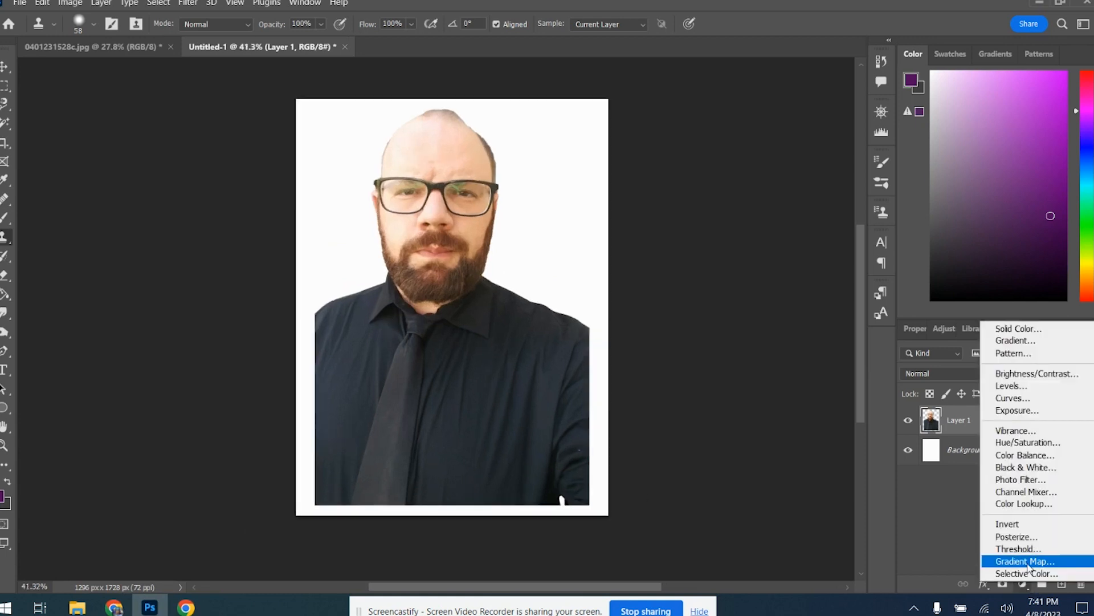
left_click(1025, 562)
left_click(1010, 386)
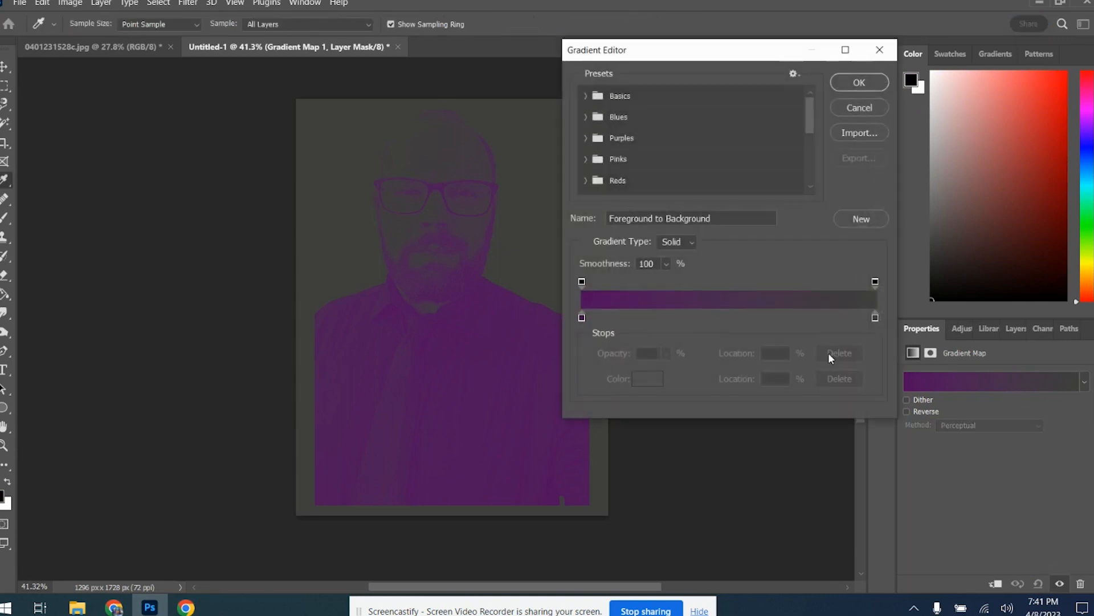
Set the gradient's starting color stop to near-black 020202.
left_click(582, 317)
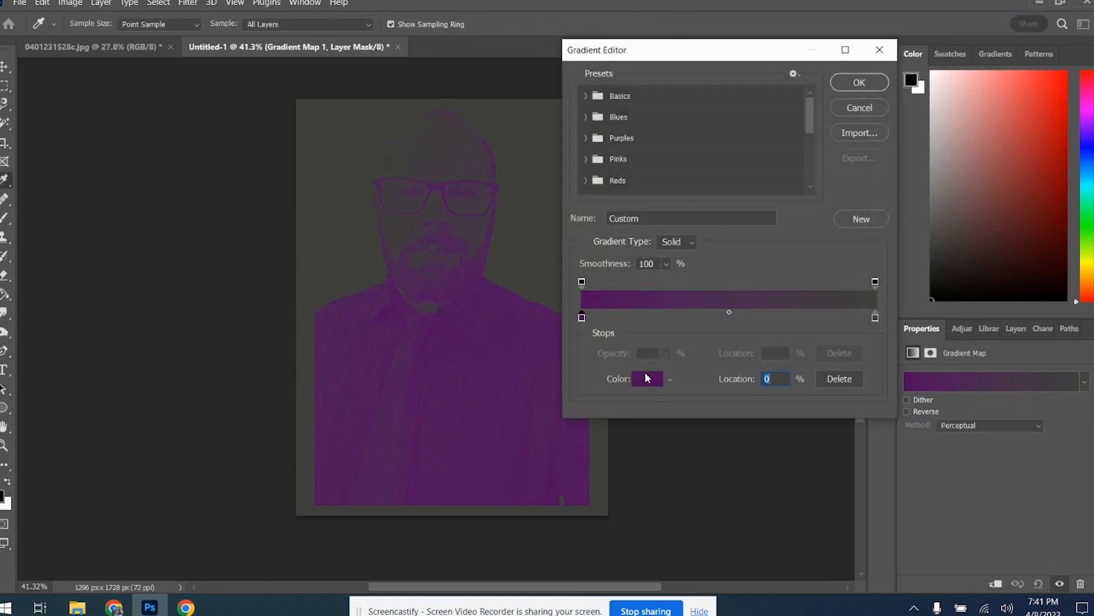
left_click(646, 377)
left_click(722, 387)
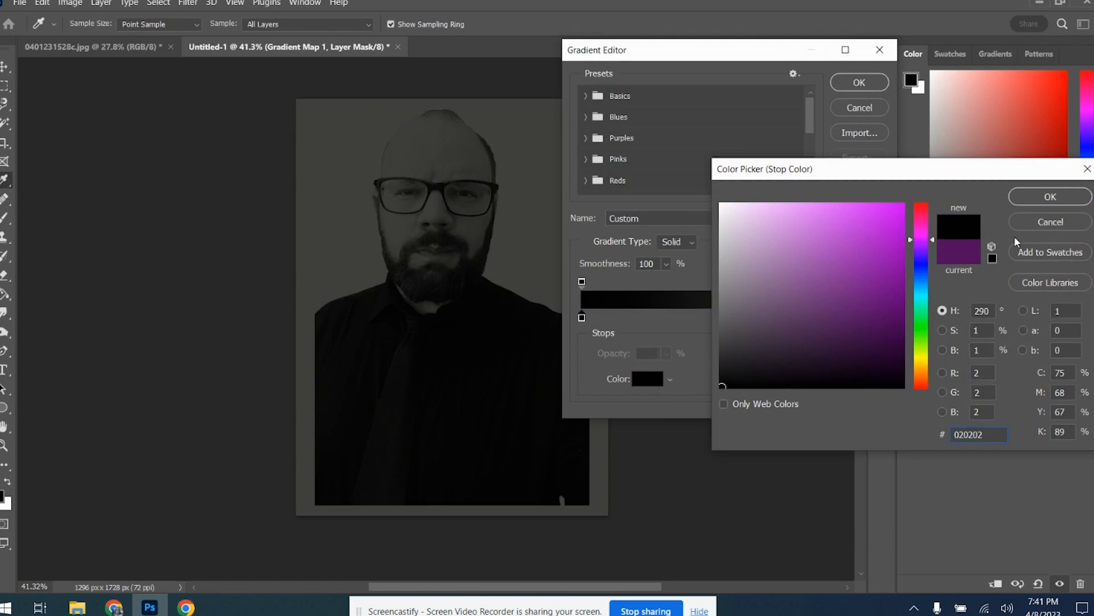
left_click(1051, 195)
Change the gradient's end stop color to blue 5d7af7 and move that stop to the 50% location.
left_click(876, 318)
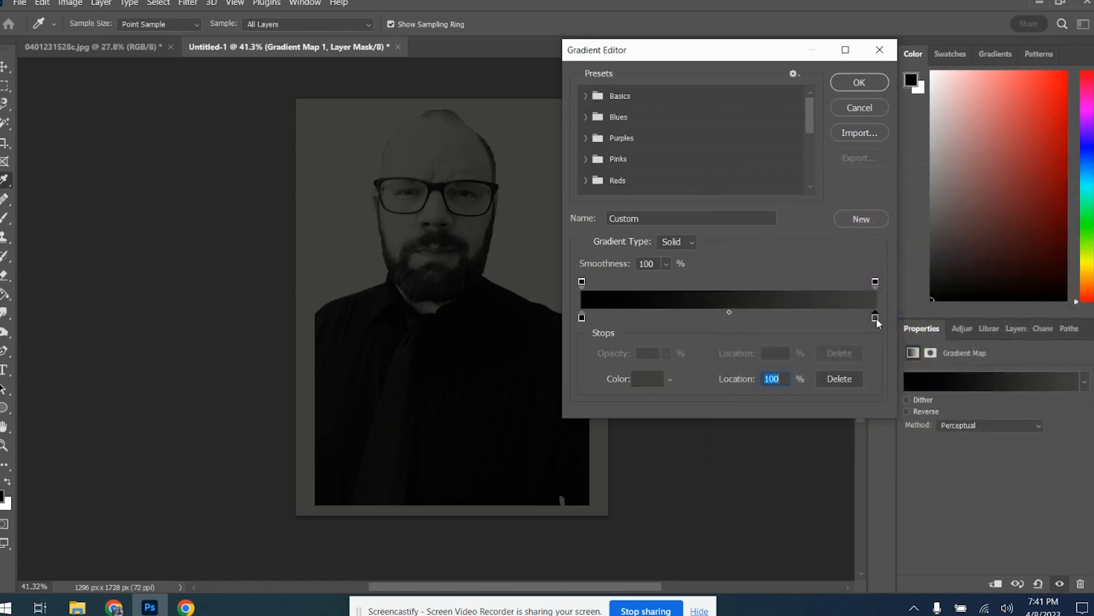
left_click(653, 378)
left_click(724, 212)
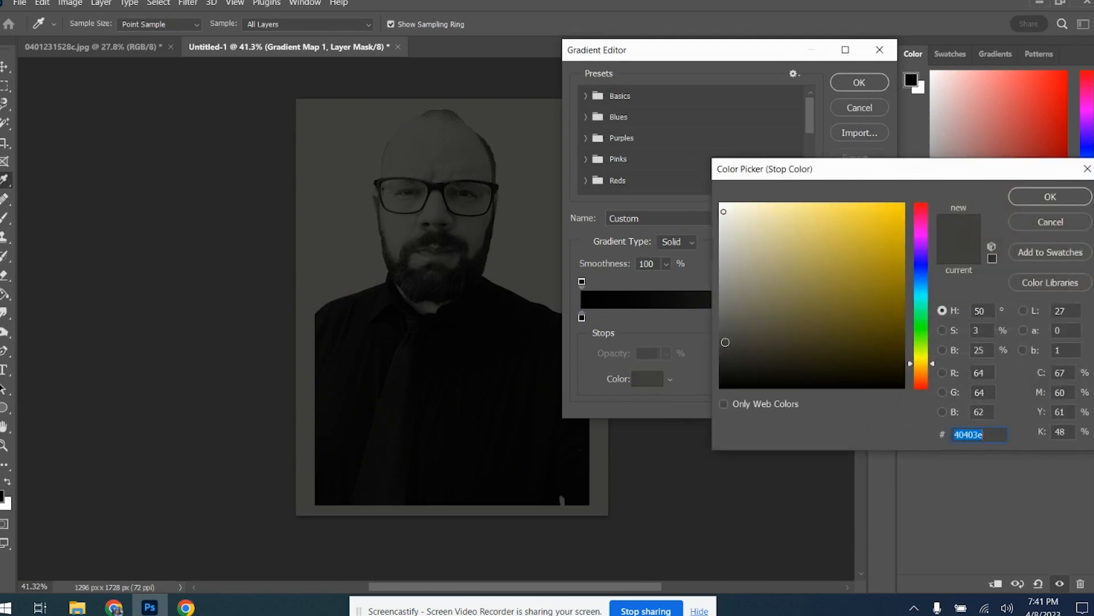
left_click(920, 271)
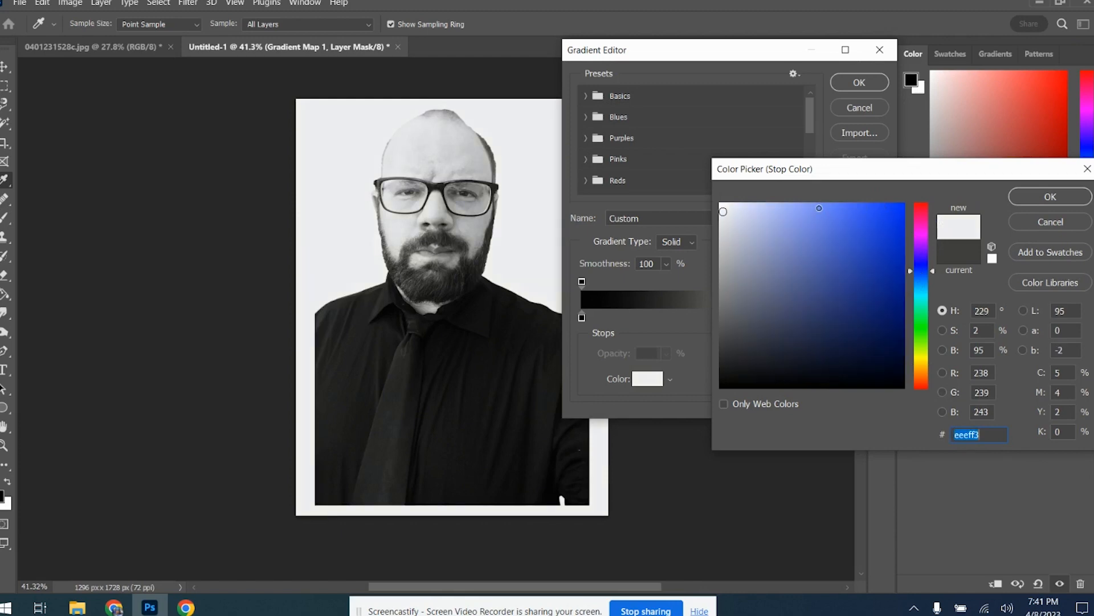
left_click(818, 209)
left_click(833, 210)
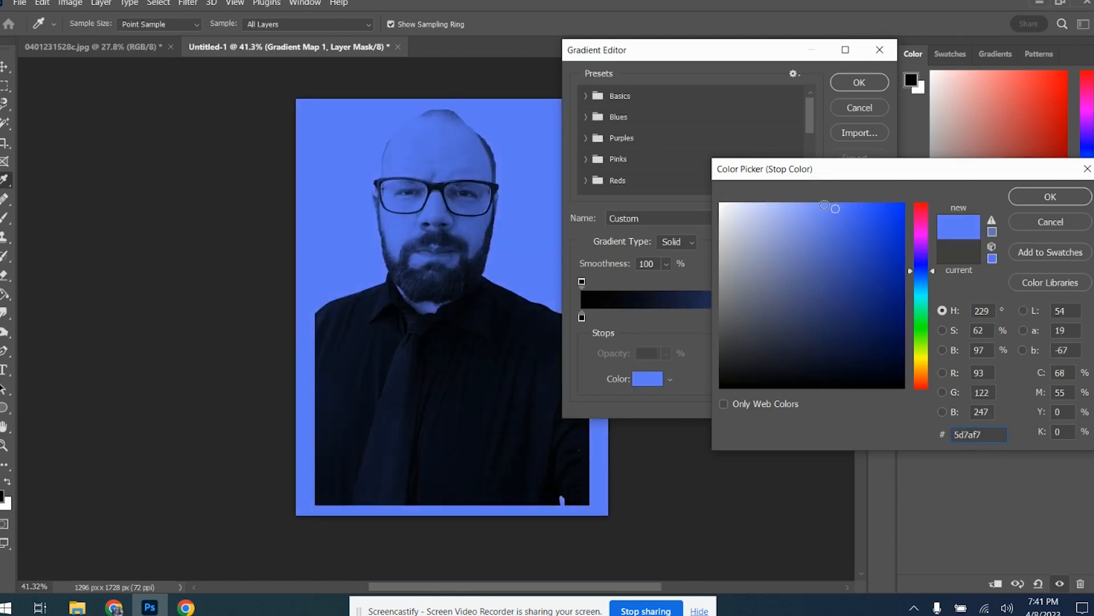
left_click(1020, 198)
left_click_drag(876, 322, 731, 323)
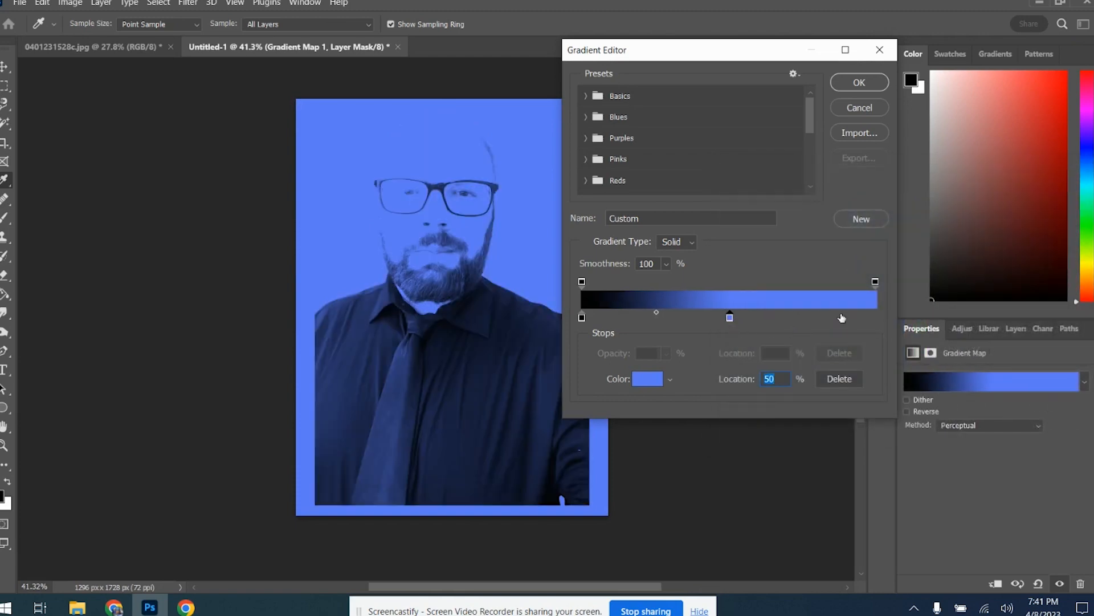
Add a near-white f7f8fa color stop at the gradient's light end and apply the gradient map.
left_click(873, 318)
left_click(650, 379)
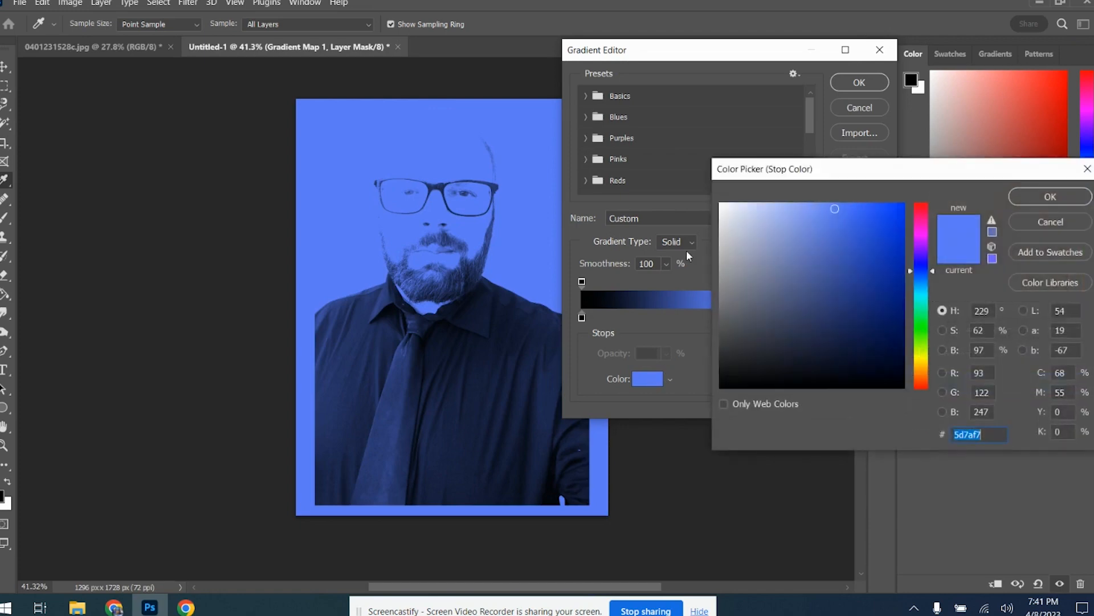
left_click(724, 205)
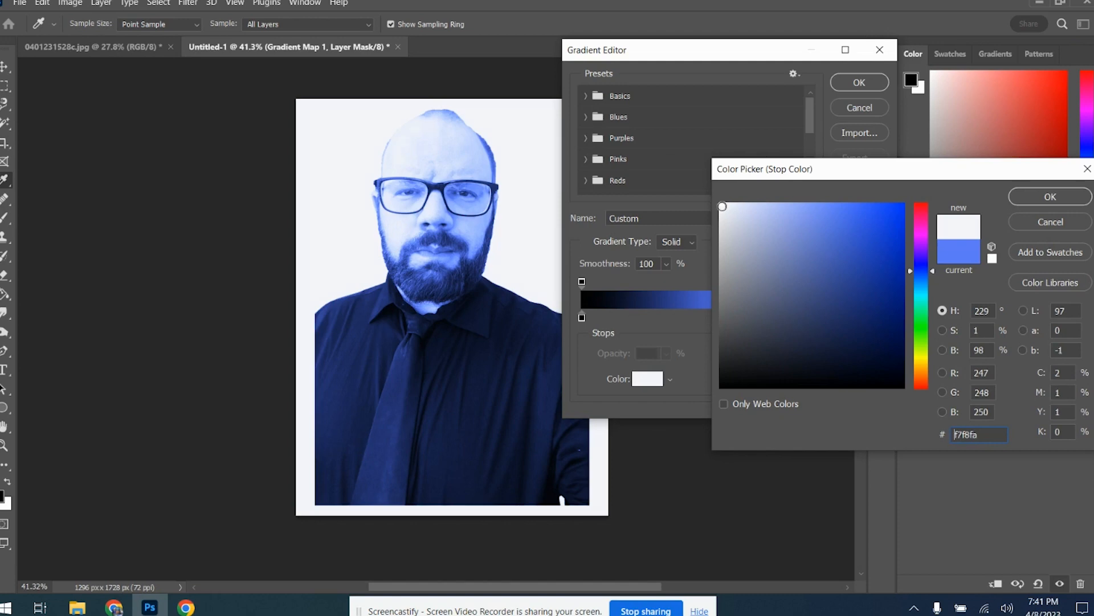
left_click(1023, 198)
left_click(853, 84)
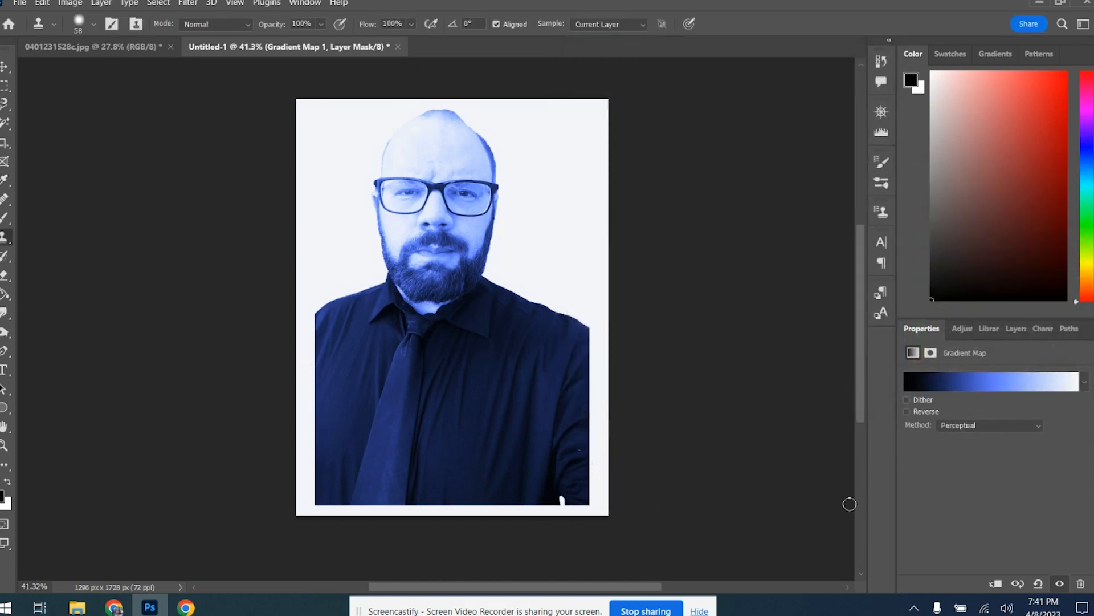
Scale the portrait on Layer 1 down proportionally to about 98%.
left_click(1007, 333)
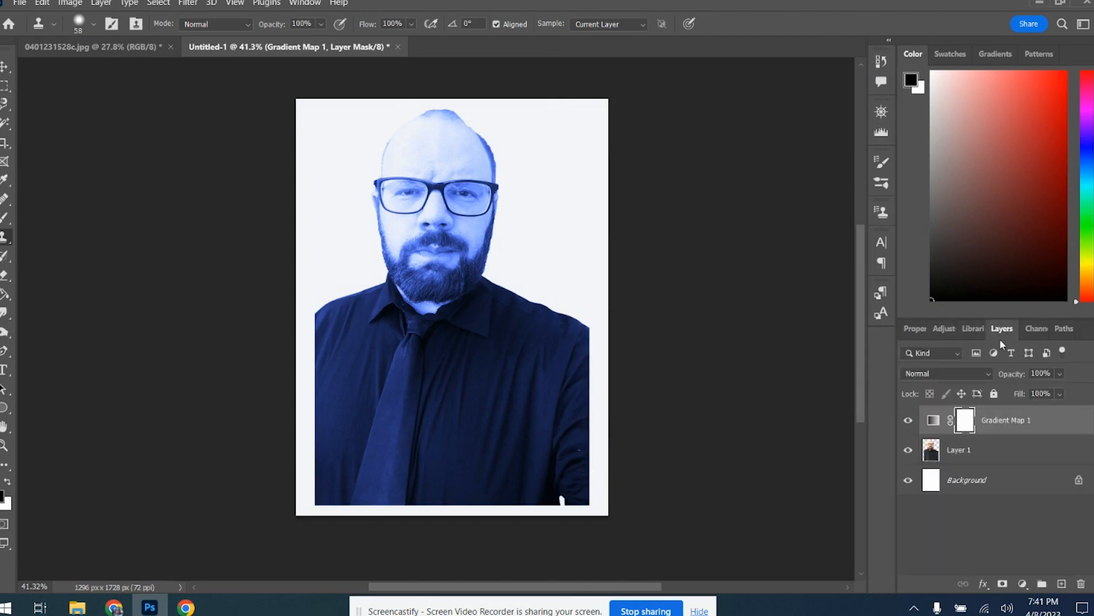
left_click(976, 456)
key("ctrl+t")
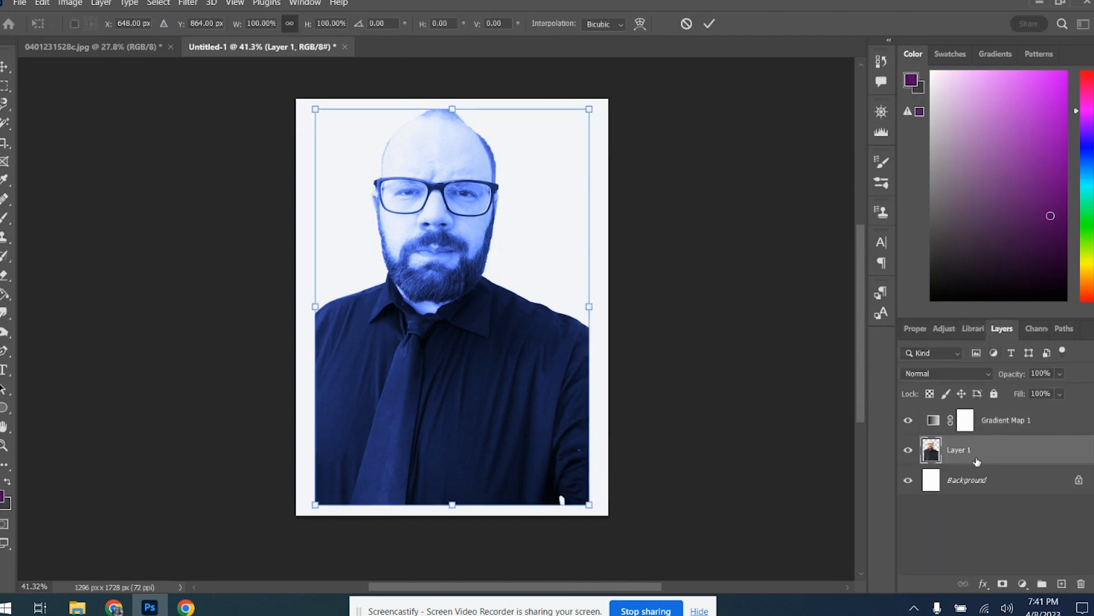
mouse_move(589, 504)
left_mouse_down()
mouse_move(598, 516)
mouse_move(582, 499)
left_mouse_up()
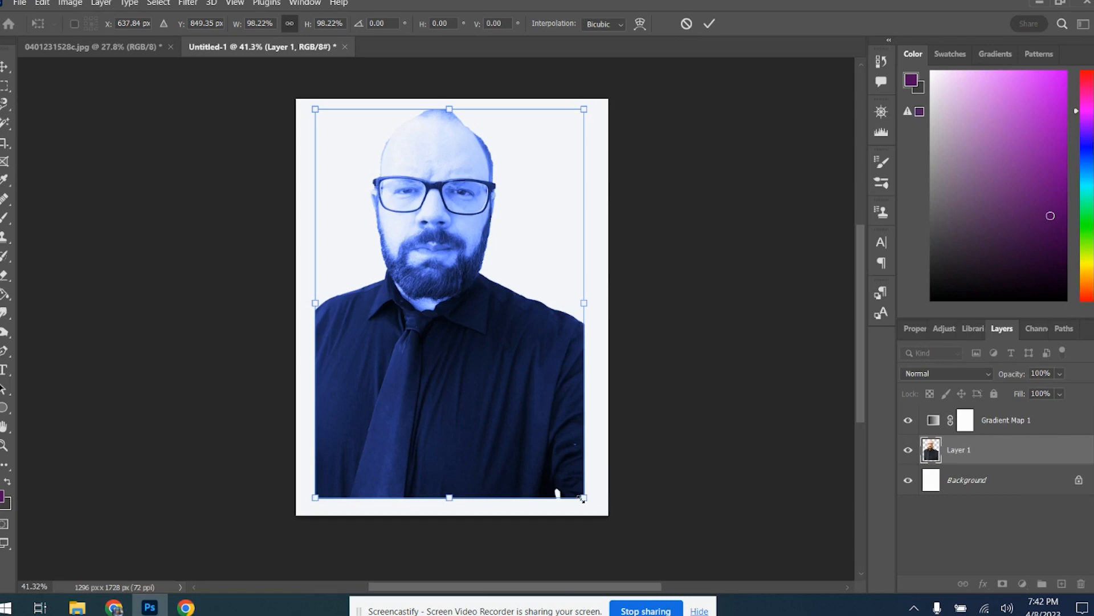
key("s")
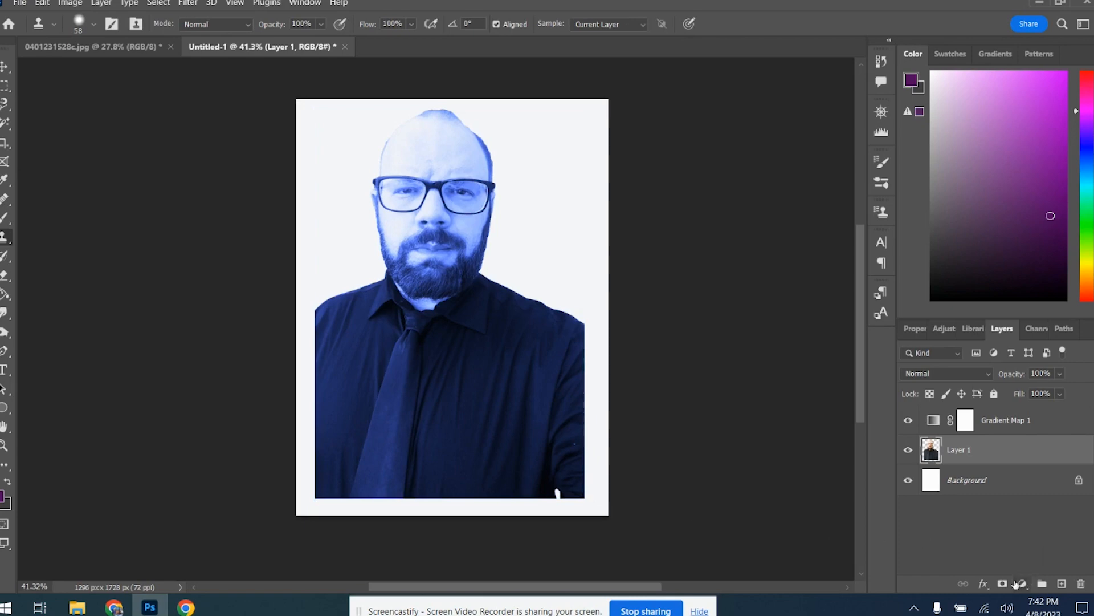
Draw a rectangular selection around the portrait, fitted to its cropped side and lower edges.
left_click(4, 87)
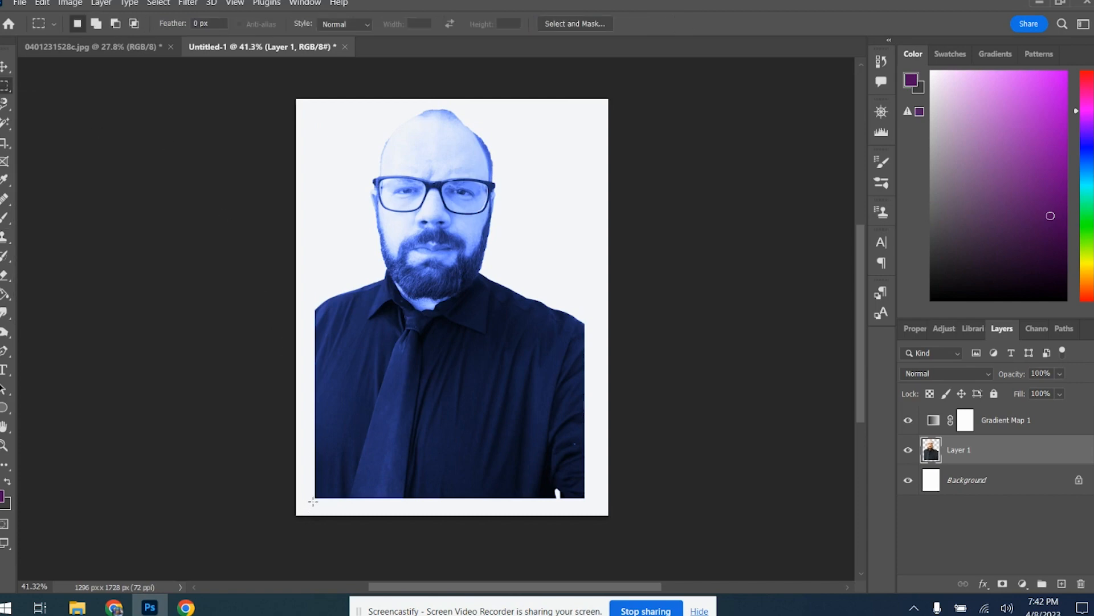
left_click_drag(315, 495, 584, 115)
left_click_drag(536, 466, 577, 496)
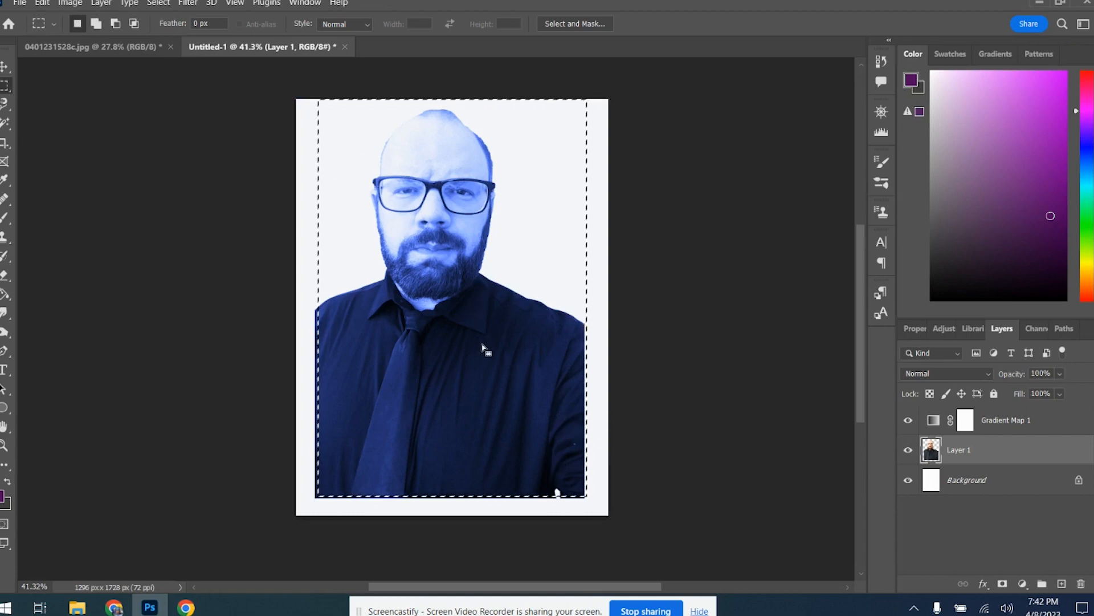
Set the marquee feather to 10 px, try moving the selected portrait, and undo the move.
left_click(198, 24)
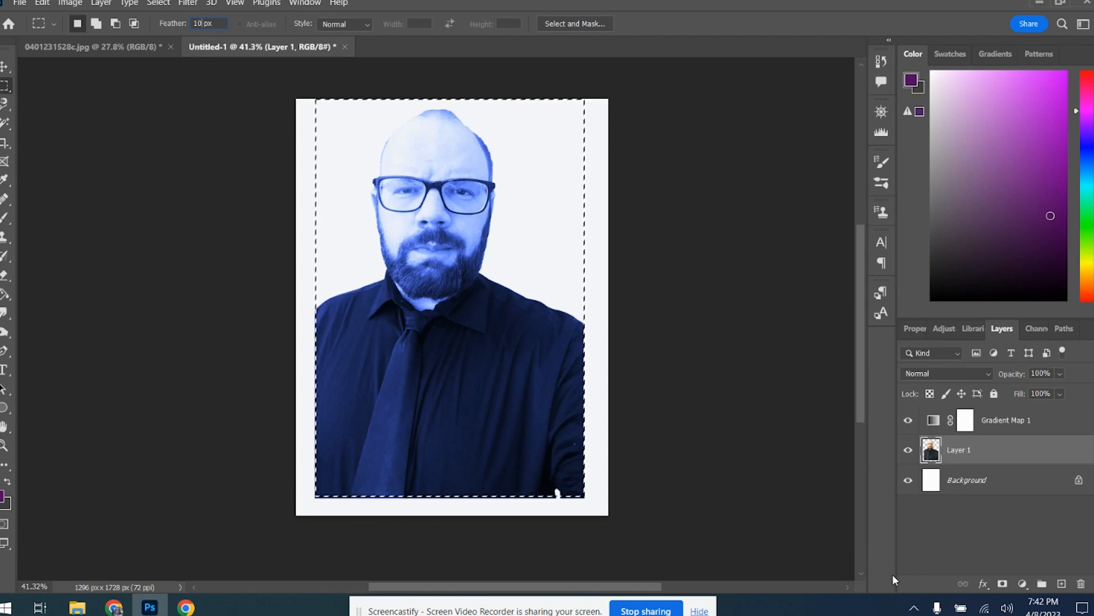
left_click(6, 69)
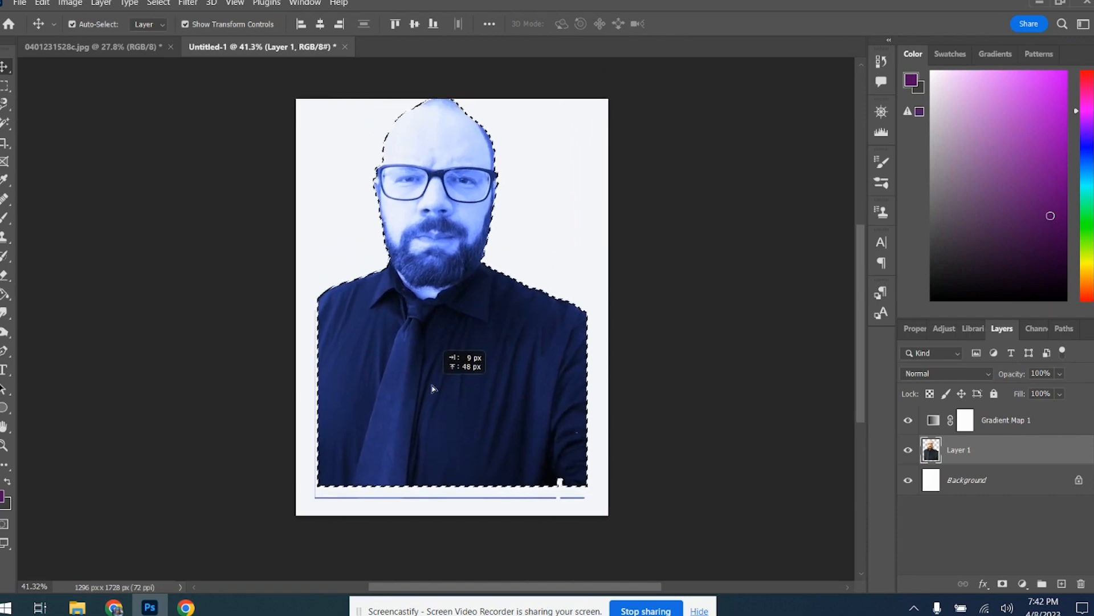
left_click(42, 3)
left_click(51, 13)
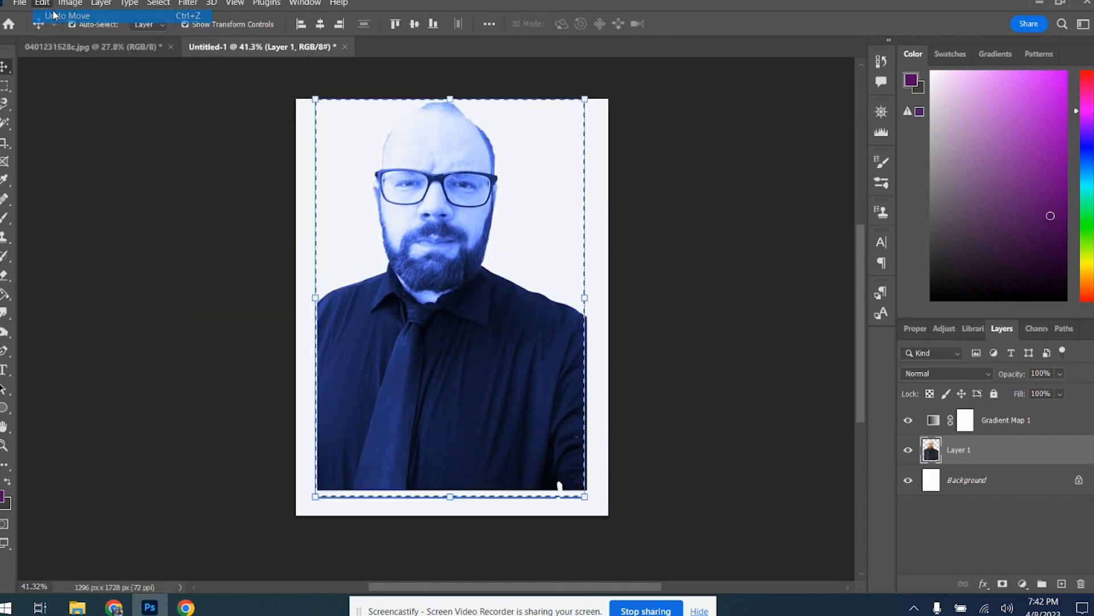
Set the marquee feather to 20 px, try masking Layer 1 with the selection, and undo the mask.
left_click(5, 87)
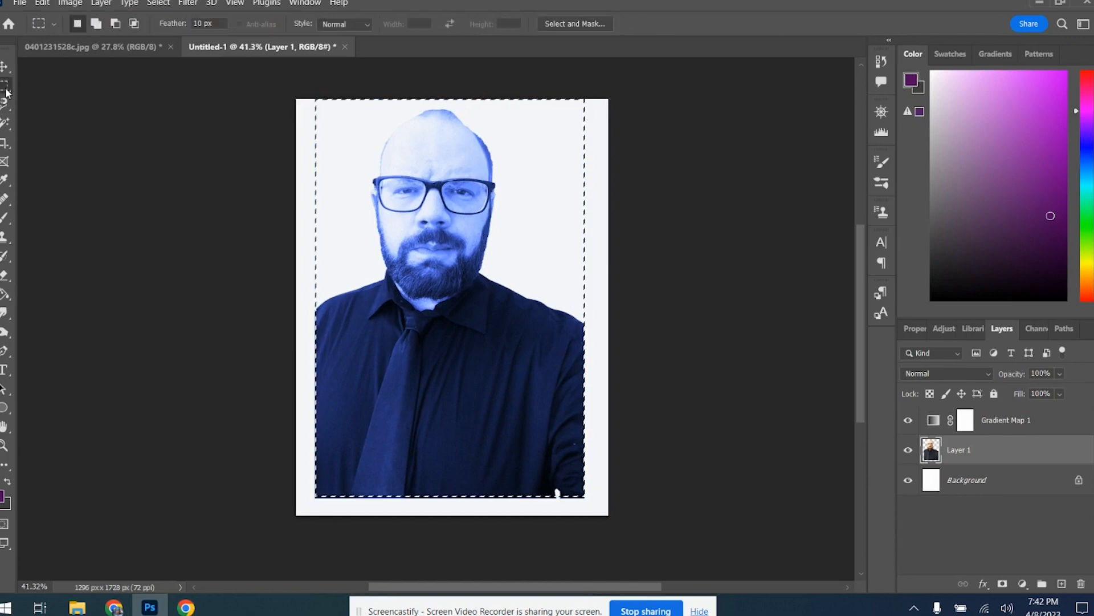
left_click(202, 24)
left_click(1002, 583)
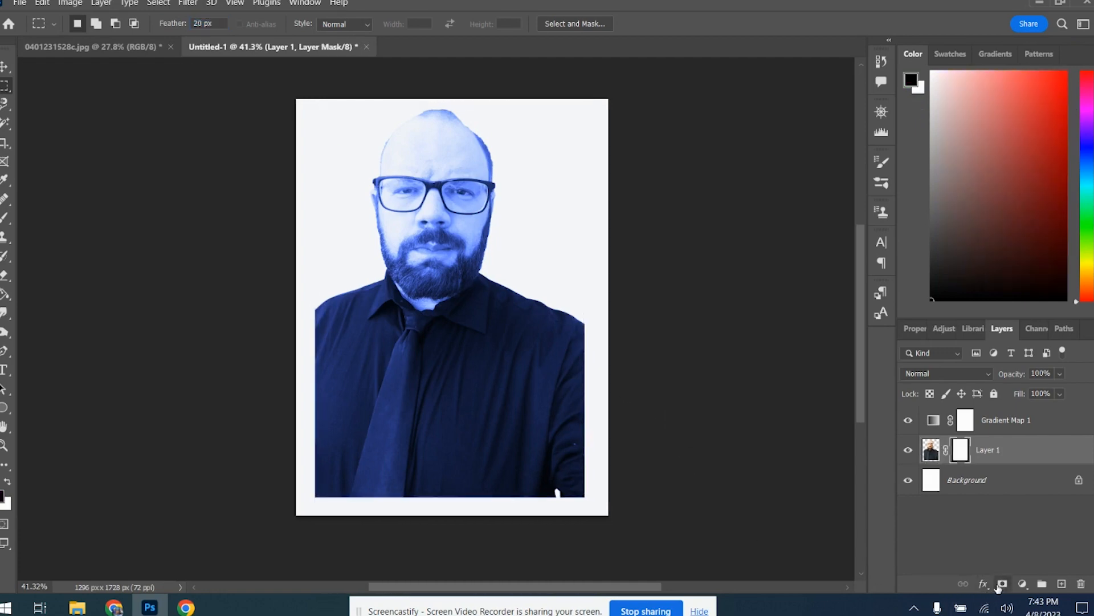
left_click(43, 3)
left_click(63, 16)
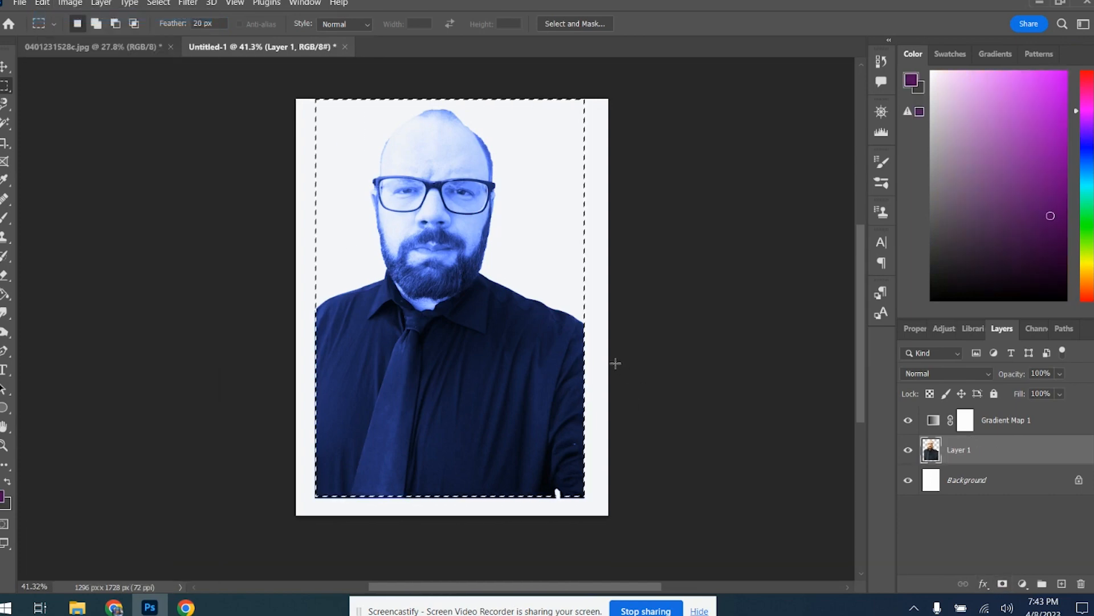
Check the original photo document, try shifting the selected portrait up and to the right in the poster, and undo the shift.
left_click(143, 49)
left_click(236, 50)
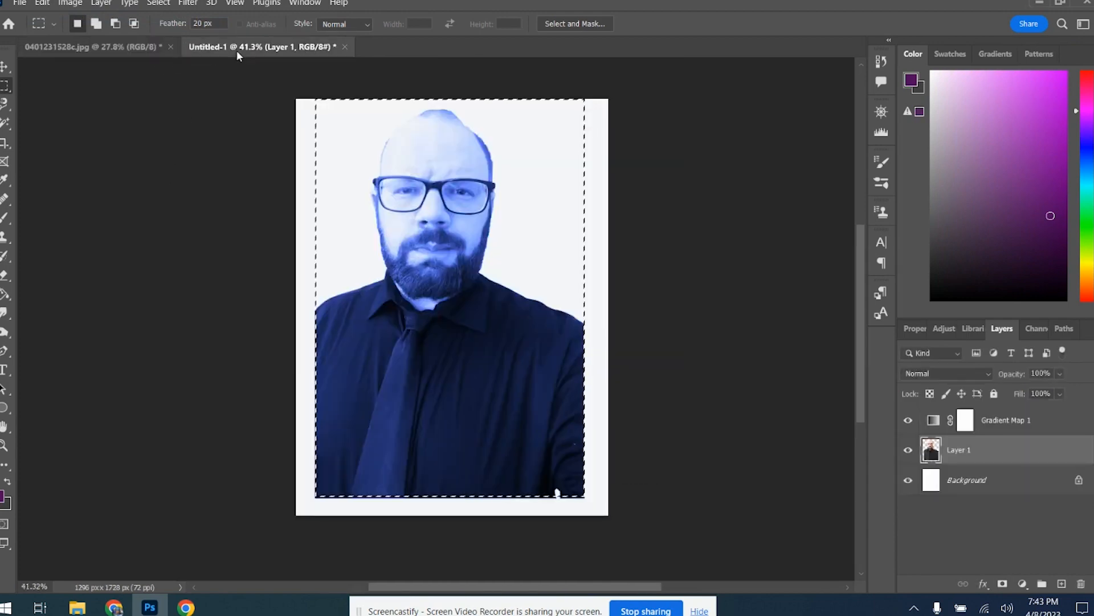
left_click(4, 66)
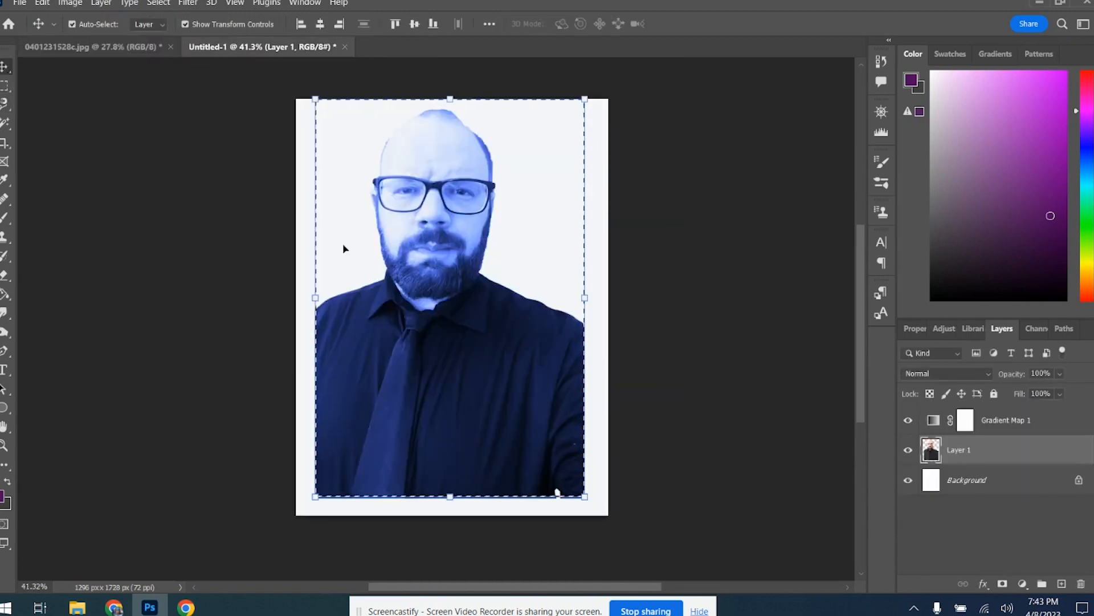
left_click_drag(425, 390, 442, 362)
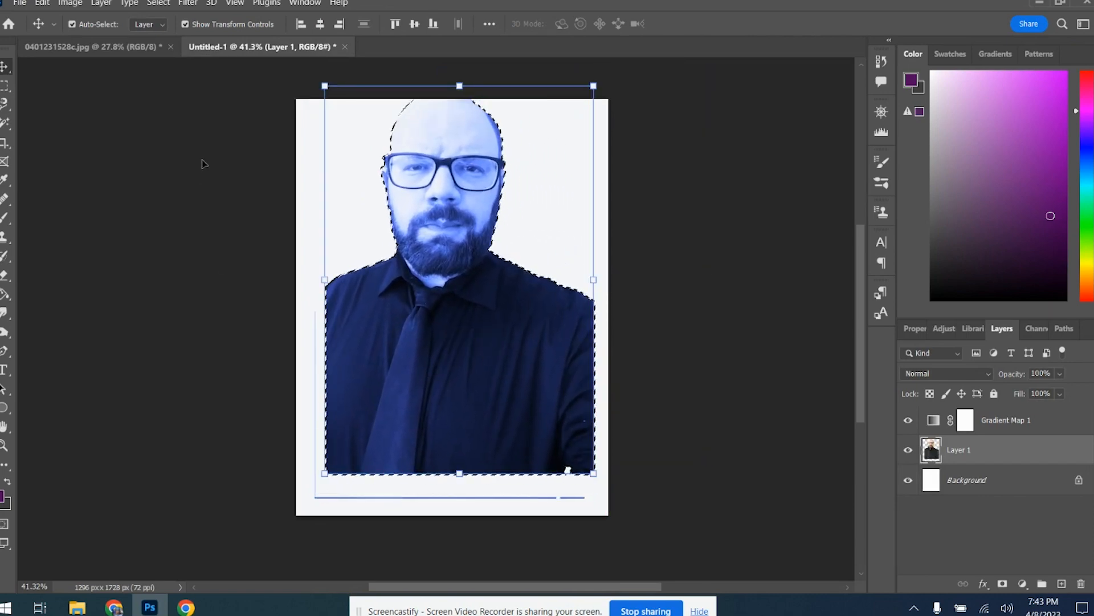
left_click(40, 4)
left_click(43, 16)
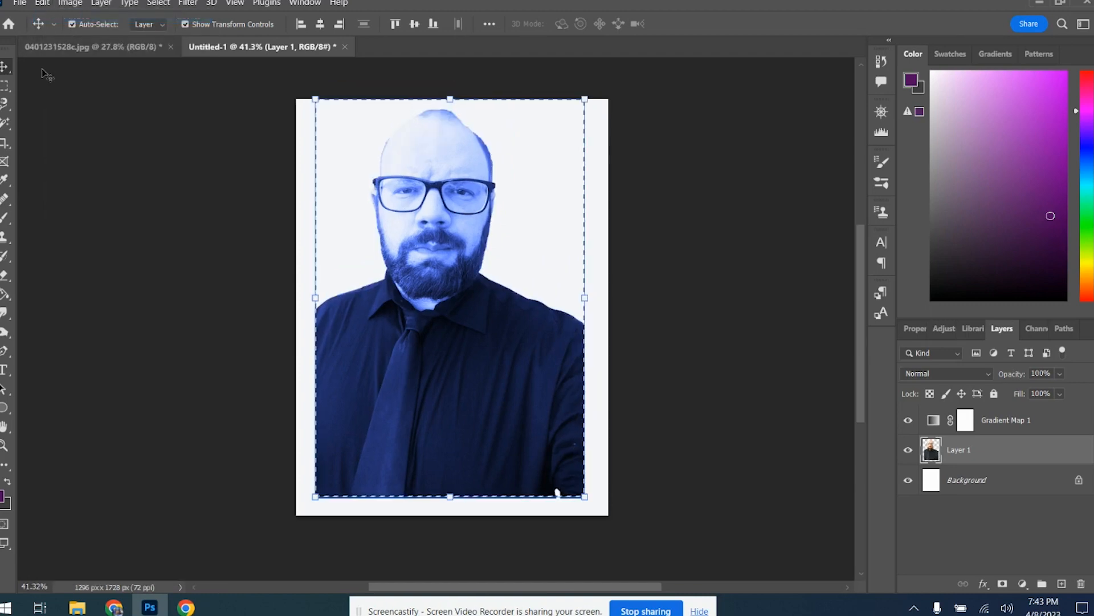
Set the rectangular marquee's feather back to 0 px.
left_click(5, 86)
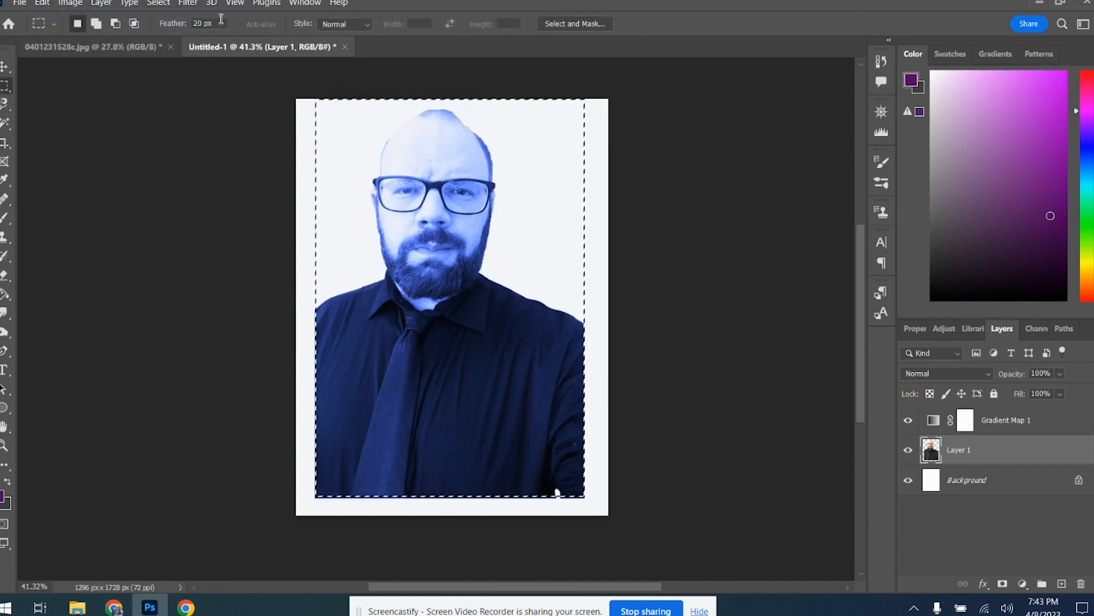
left_click_drag(201, 22, 125, 43)
type("0")
key("Return")
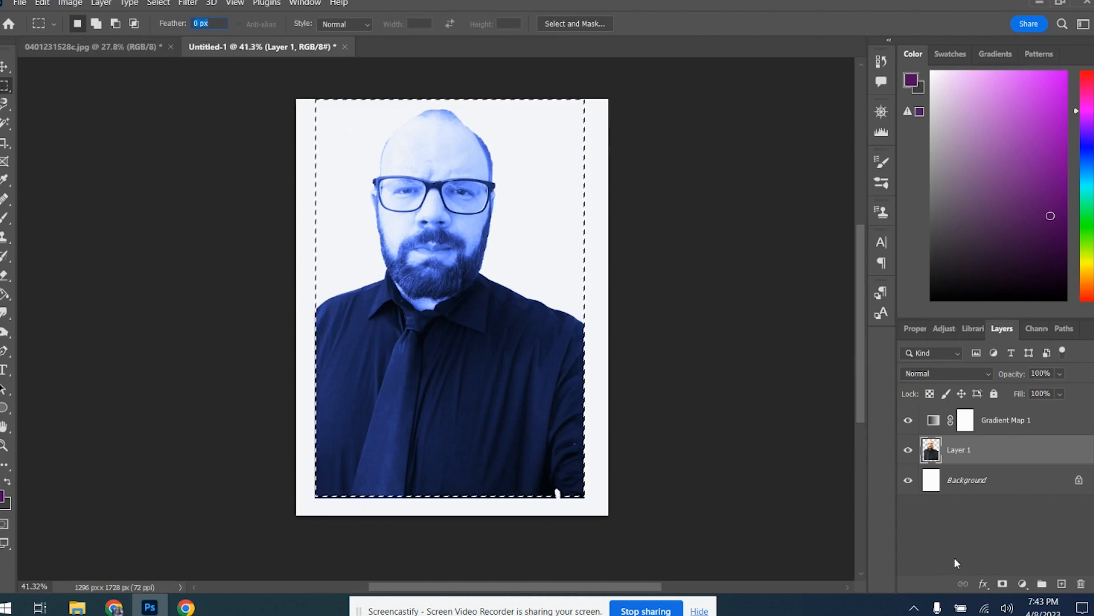
Mask Layer 1 with the selection and try the Minimum filter on the mask with a 3.1-pixel radius.
left_click(1002, 584)
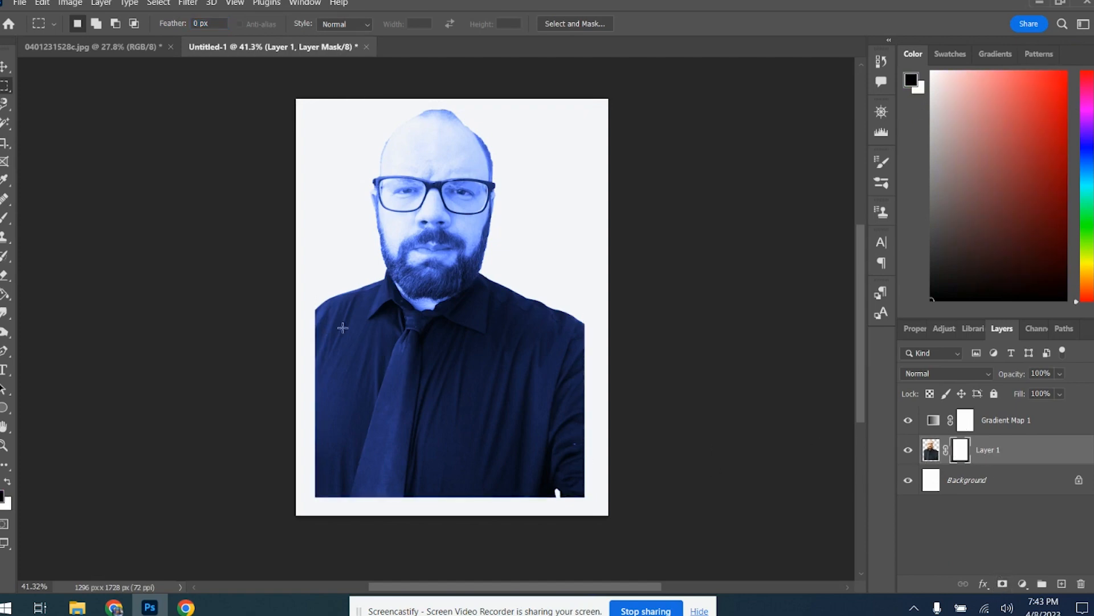
left_click(187, 3)
mouse_move(212, 297)
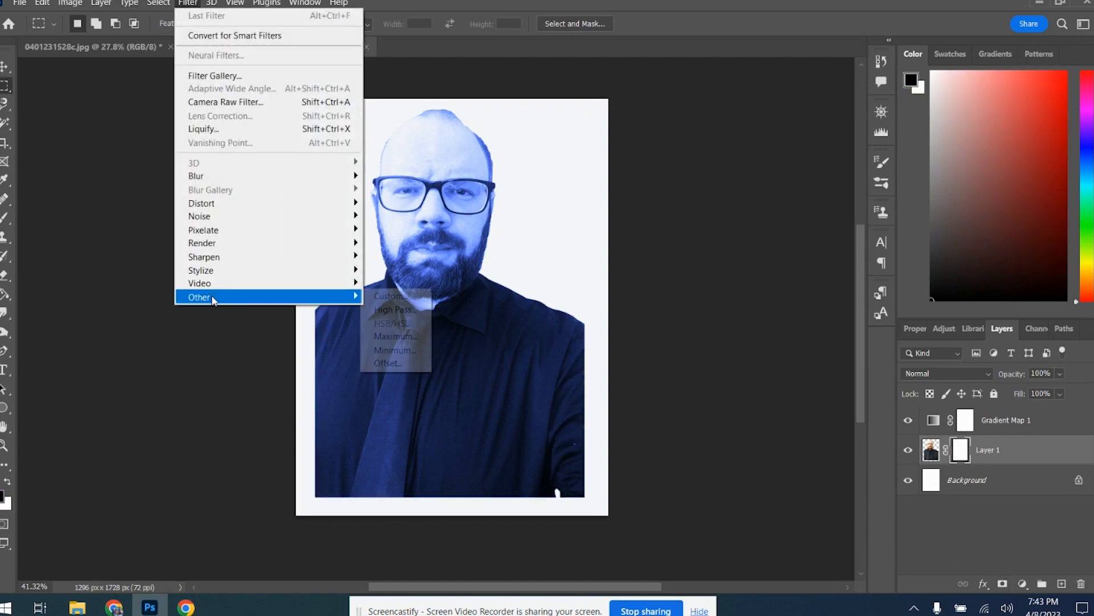
left_click(399, 350)
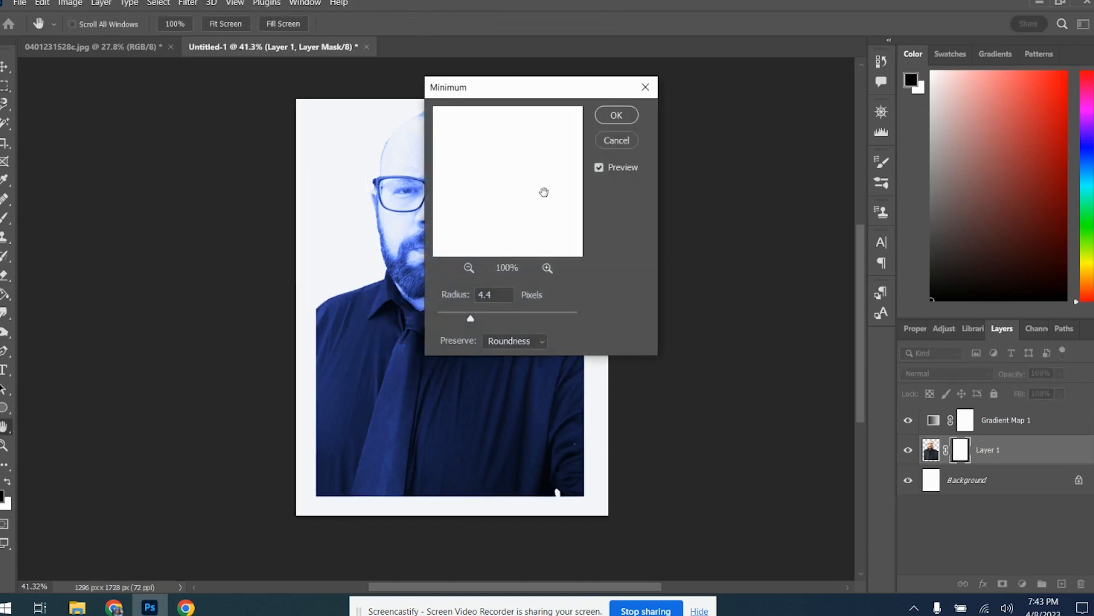
left_click_drag(534, 95, 733, 100)
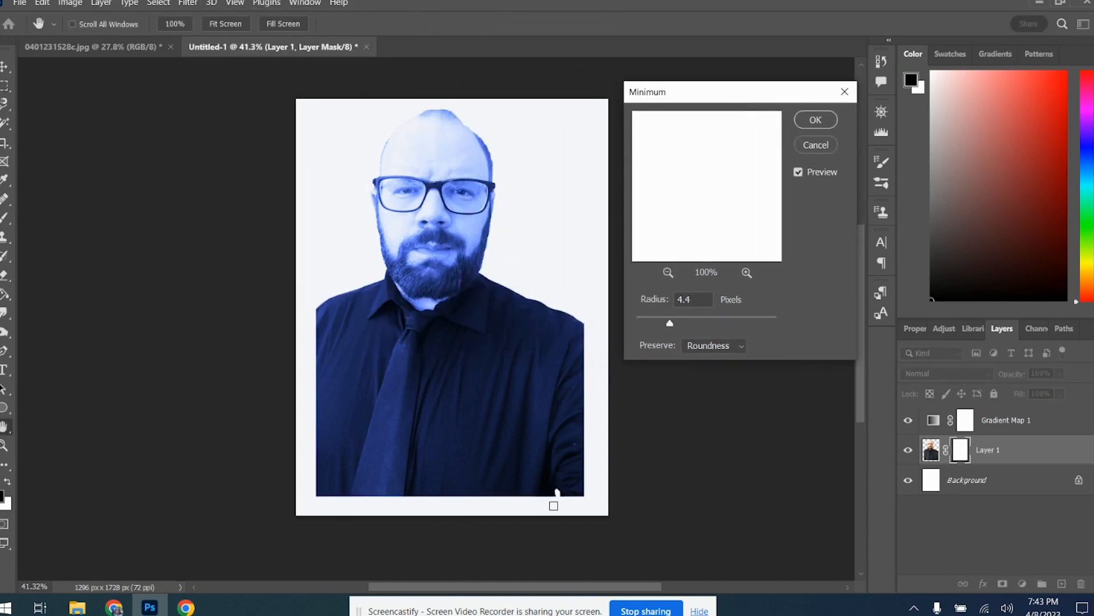
left_click(547, 496)
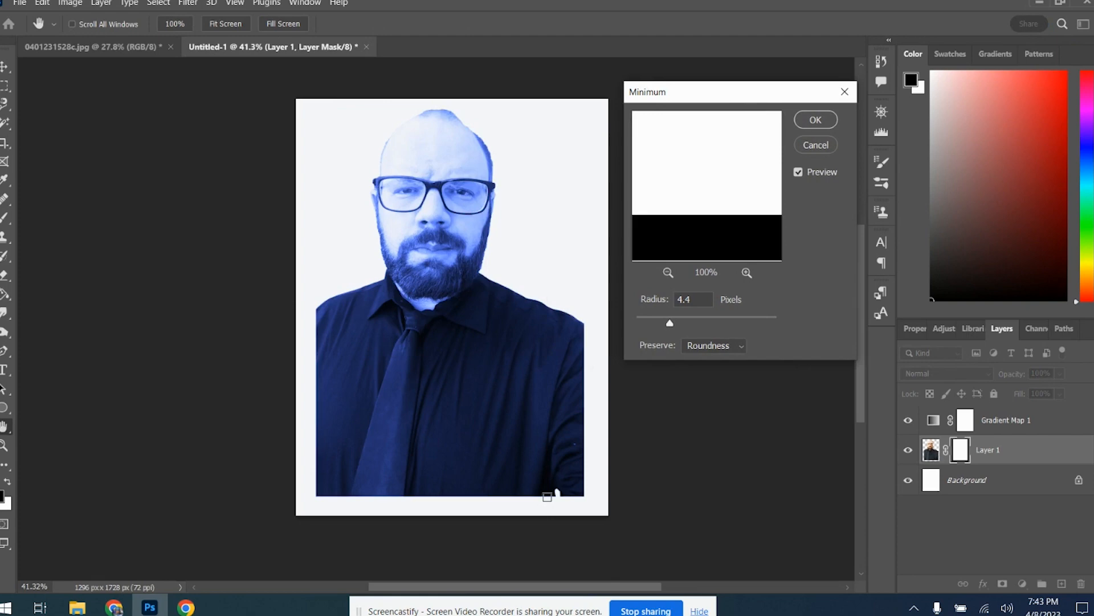
mouse_move(669, 321)
left_mouse_down()
mouse_move(697, 320)
mouse_move(659, 325)
left_mouse_up()
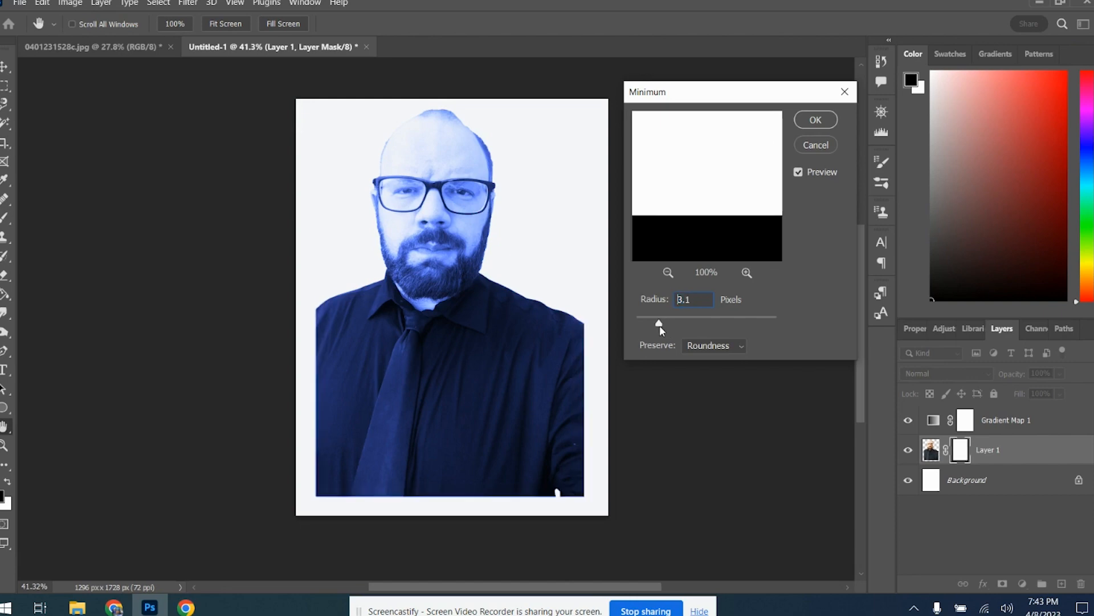
Cancel the Minimum filter and delete Layer 1's layer mask.
left_click(697, 347)
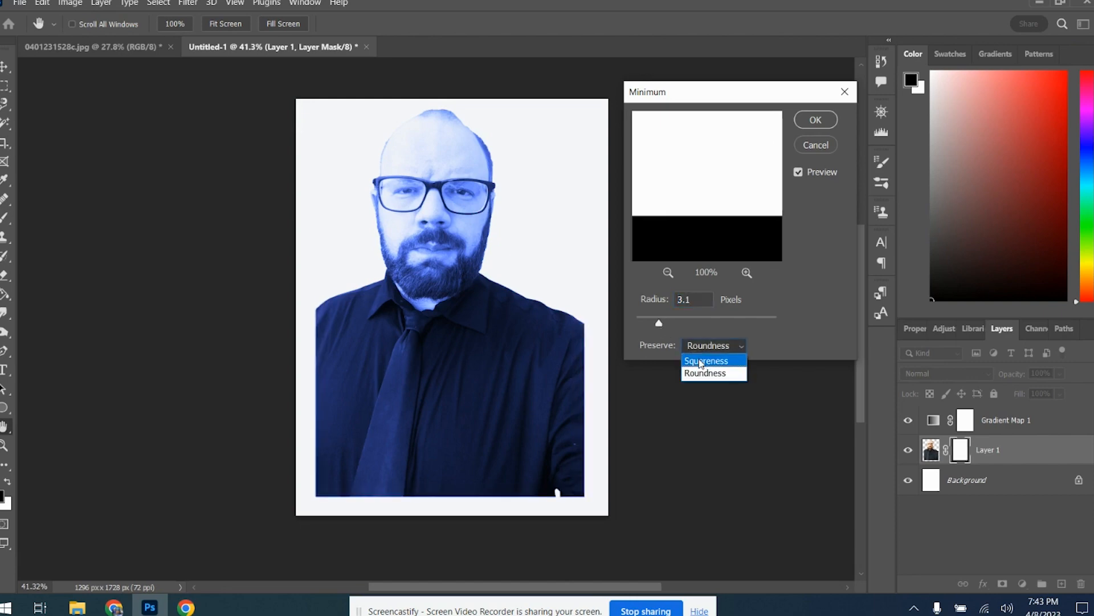
left_click(815, 145)
left_click(814, 147)
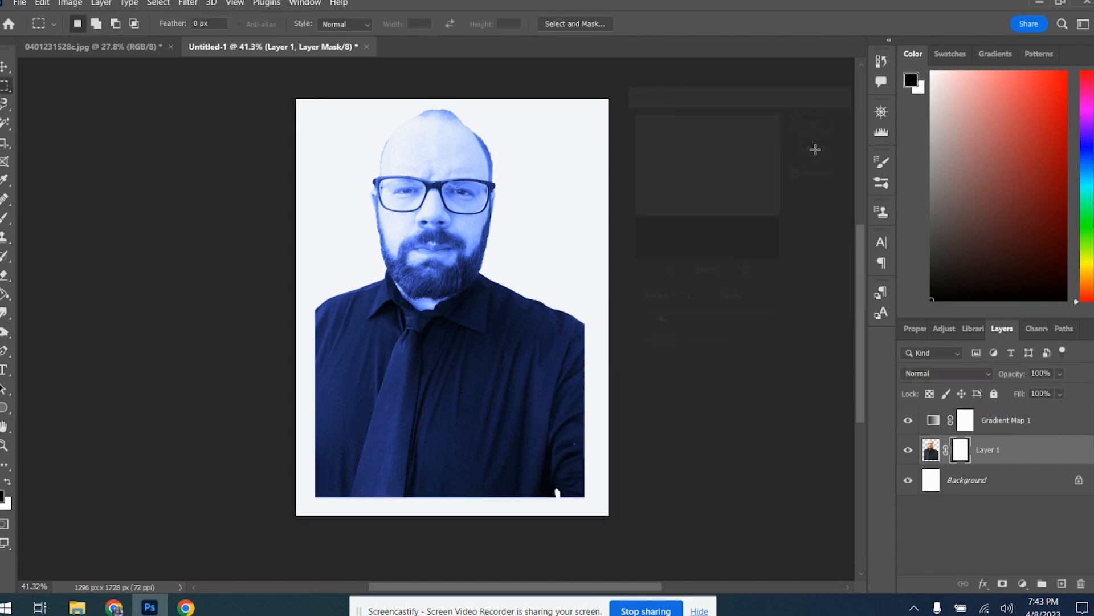
right_click(967, 455)
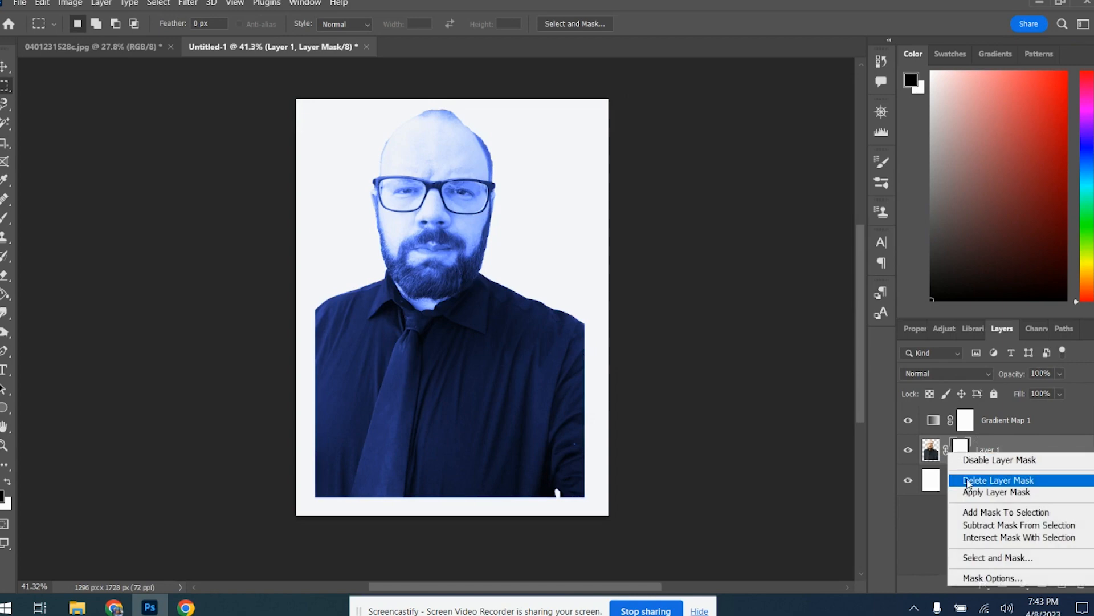
left_click(971, 486)
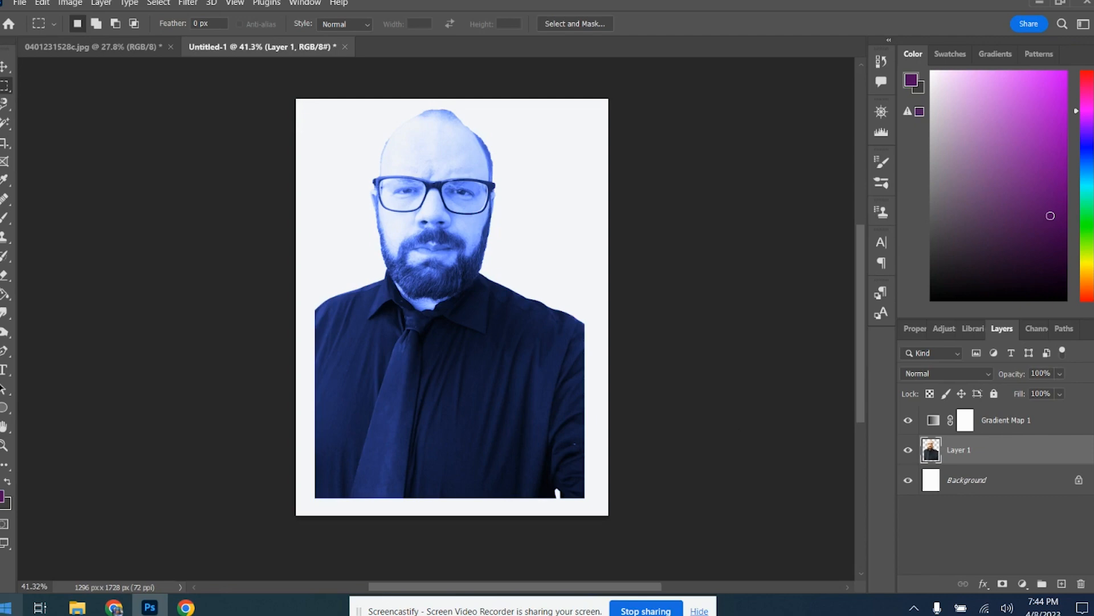
Close the original portrait photo document without saving its changes.
left_click(80, 54)
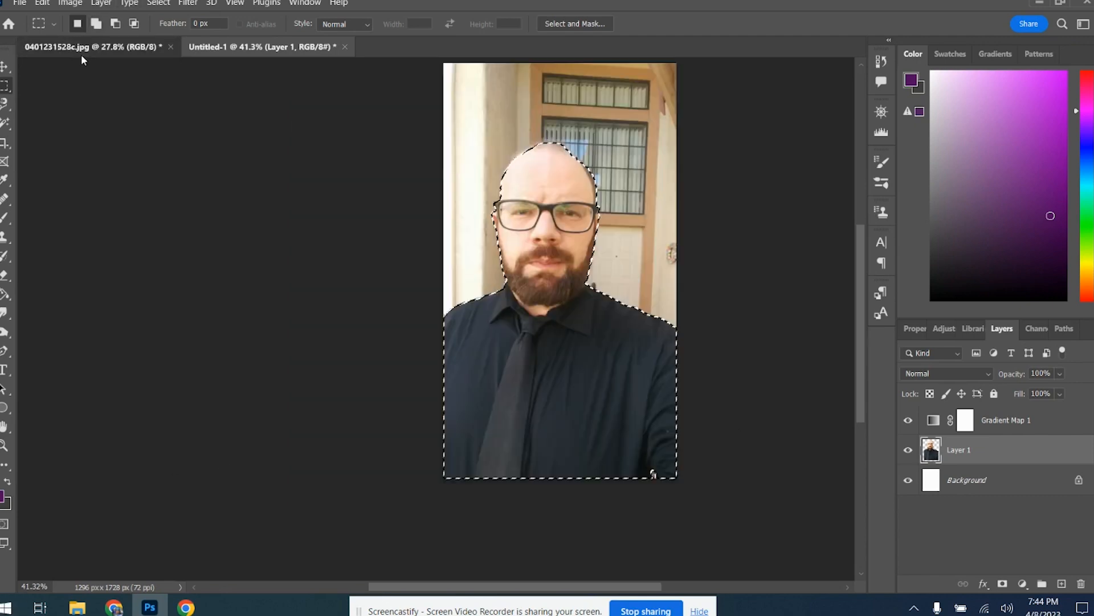
left_click(170, 46)
left_click(549, 232)
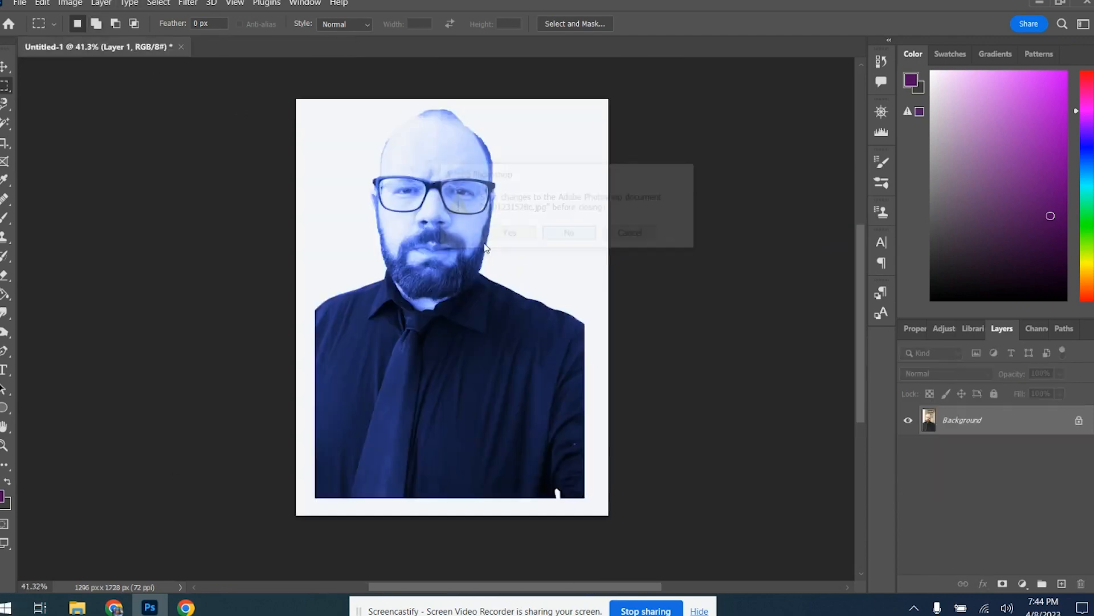
Open the downloaded Pexels photo of the arched shopping arcade from the Downloads folder.
left_click(20, 3)
left_click(36, 28)
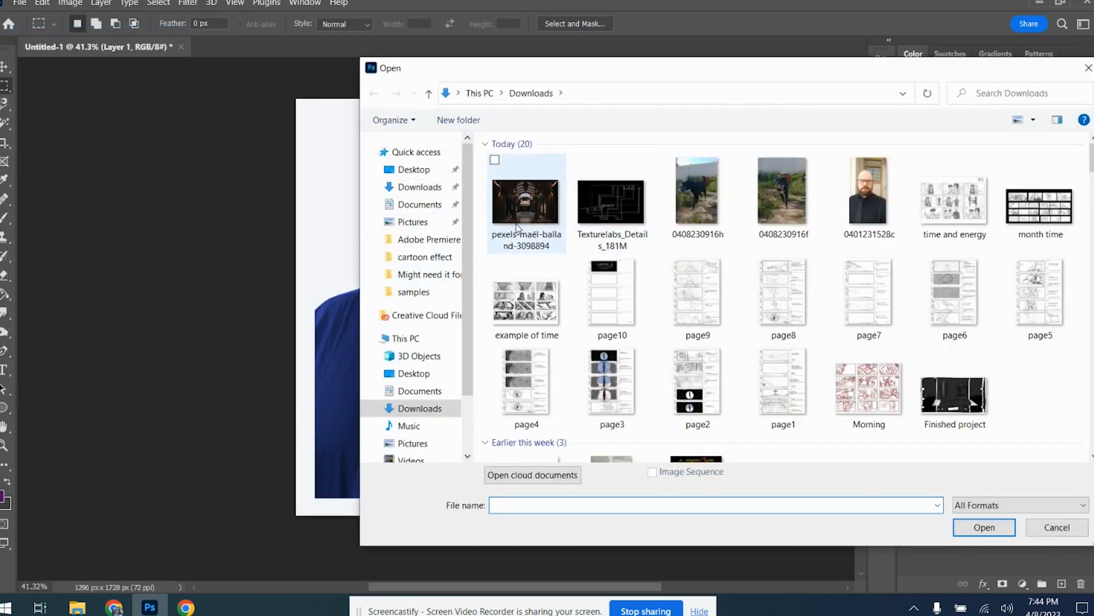
left_click(517, 228)
left_click(981, 525)
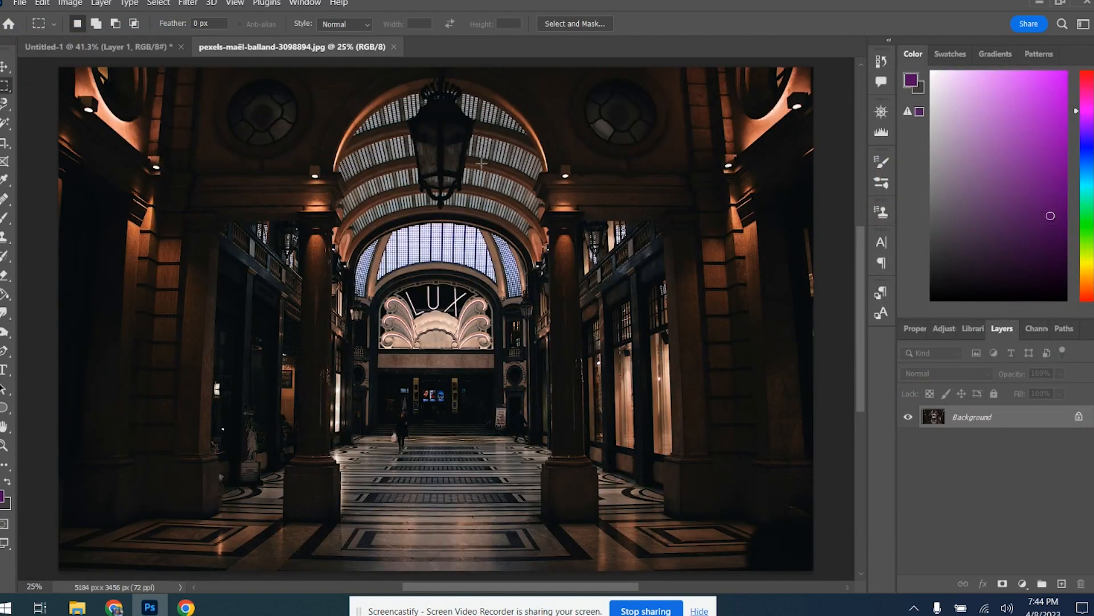
Copy a full-height portrait-format section from the middle of the arcade photo and paste it into the poster.
scroll(485, 172, "down", 3)
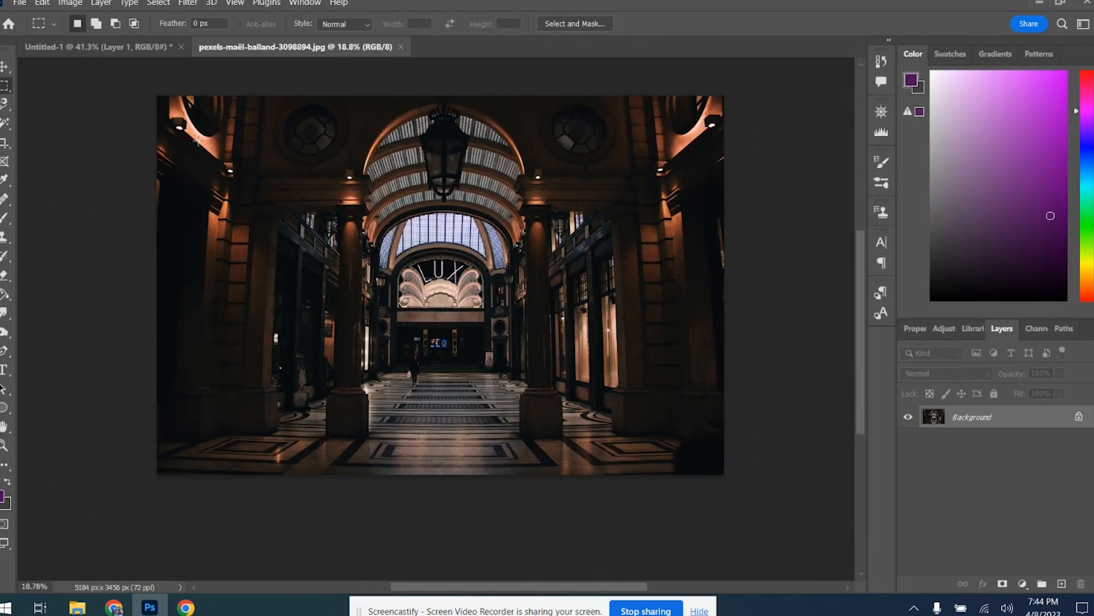
left_click_drag(295, 91, 585, 484)
left_click_drag(365, 384, 366, 383)
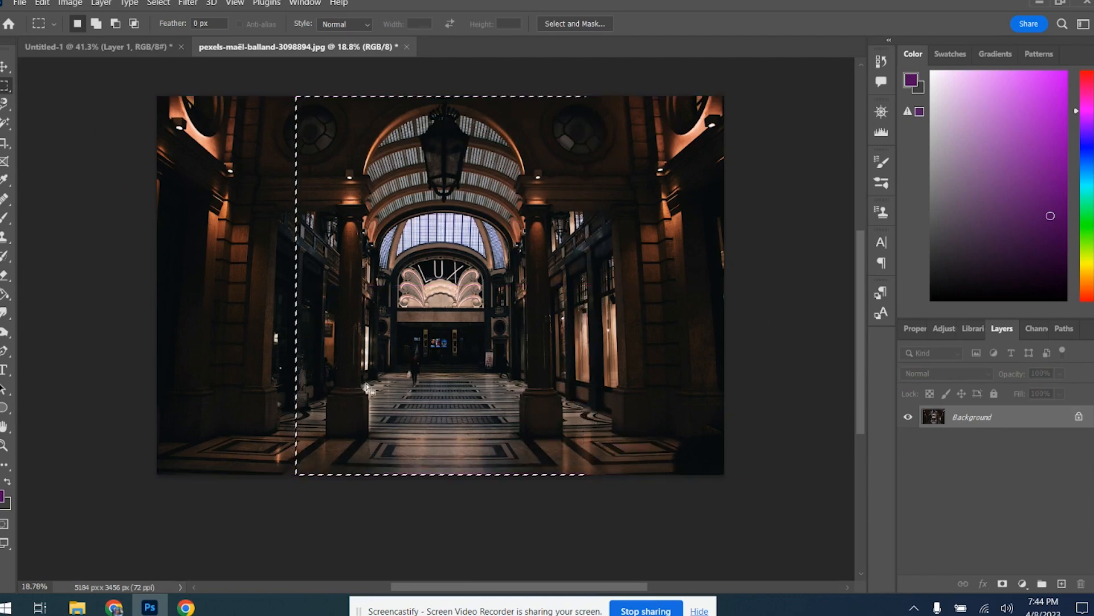
left_click(160, 51)
key("ctrl+v")
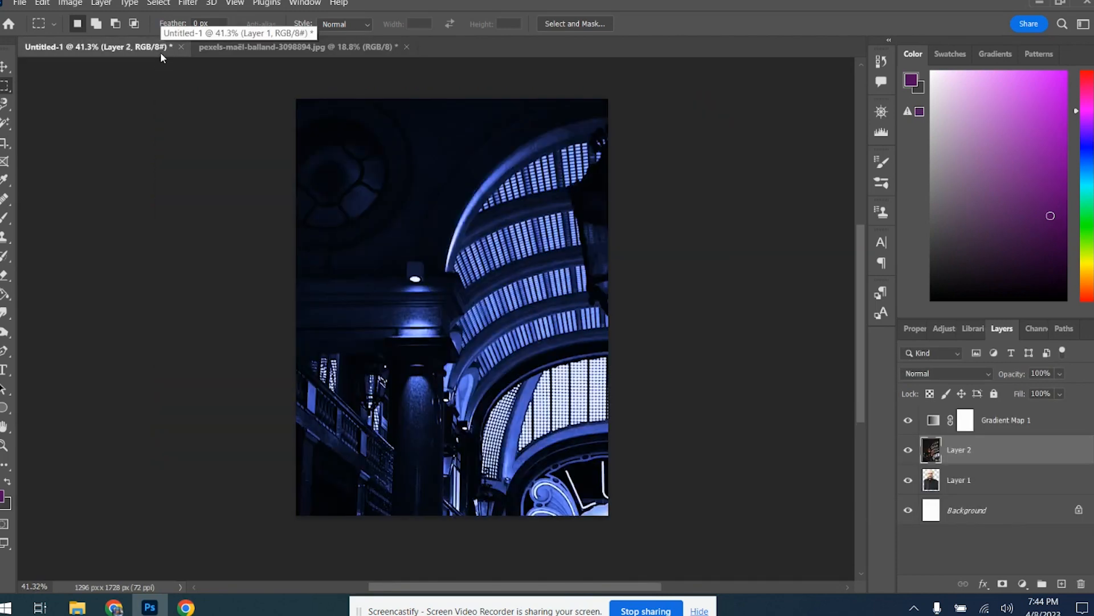
Scale the pasted arcade image to about 54%, position it to cover the canvas, and move its layer below the portrait.
key("ctrl+t")
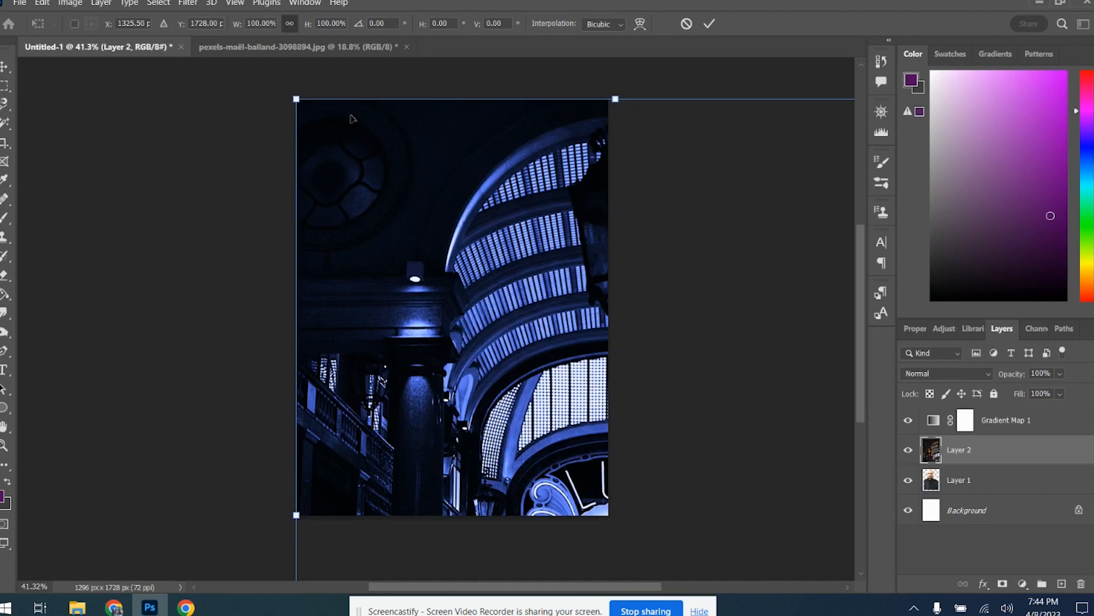
left_click_drag(289, 95, 383, 108)
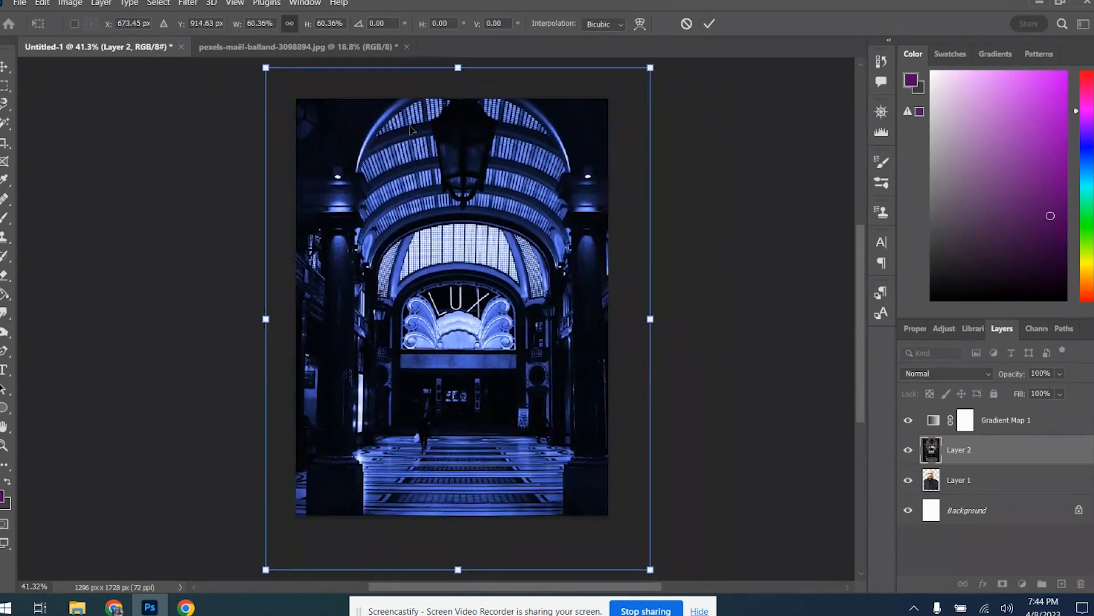
left_click_drag(652, 570, 611, 519)
left_click_drag(535, 443, 541, 456)
left_click_drag(622, 534, 617, 525)
left_click_drag(561, 468, 557, 475)
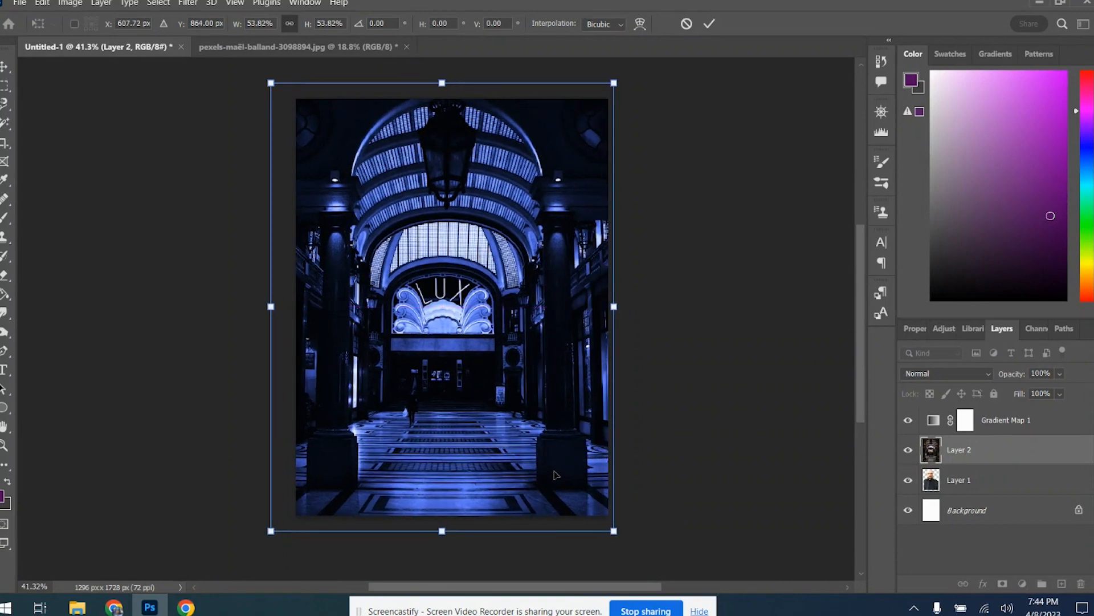
key("Return")
left_click_drag(1020, 462, 1010, 504)
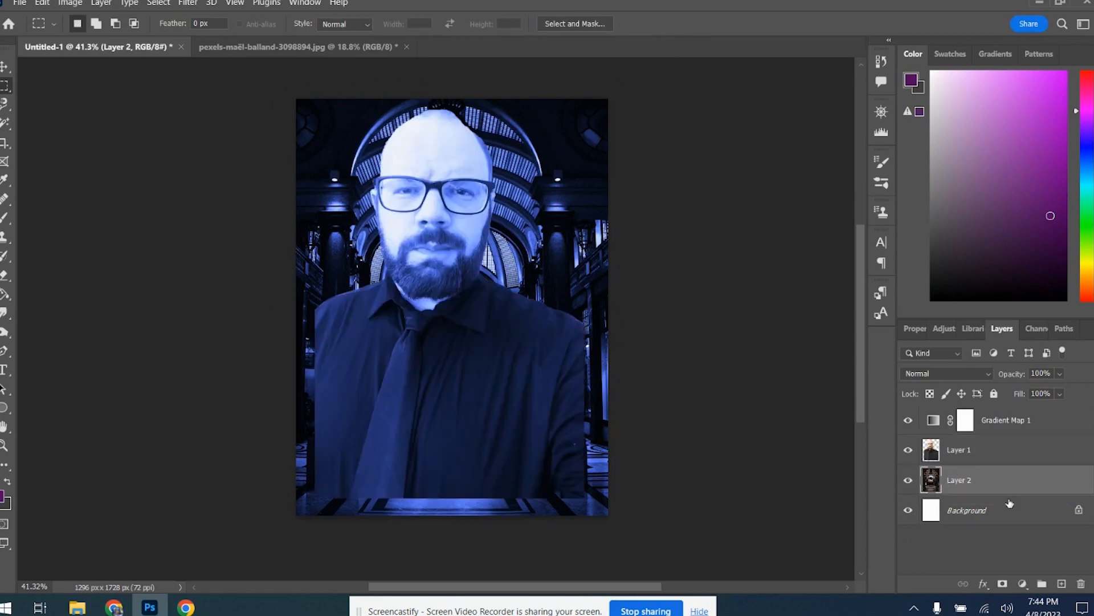
Adjust the portrait on Layer 1 to brightness -34 and contrast 27.
left_click(993, 458)
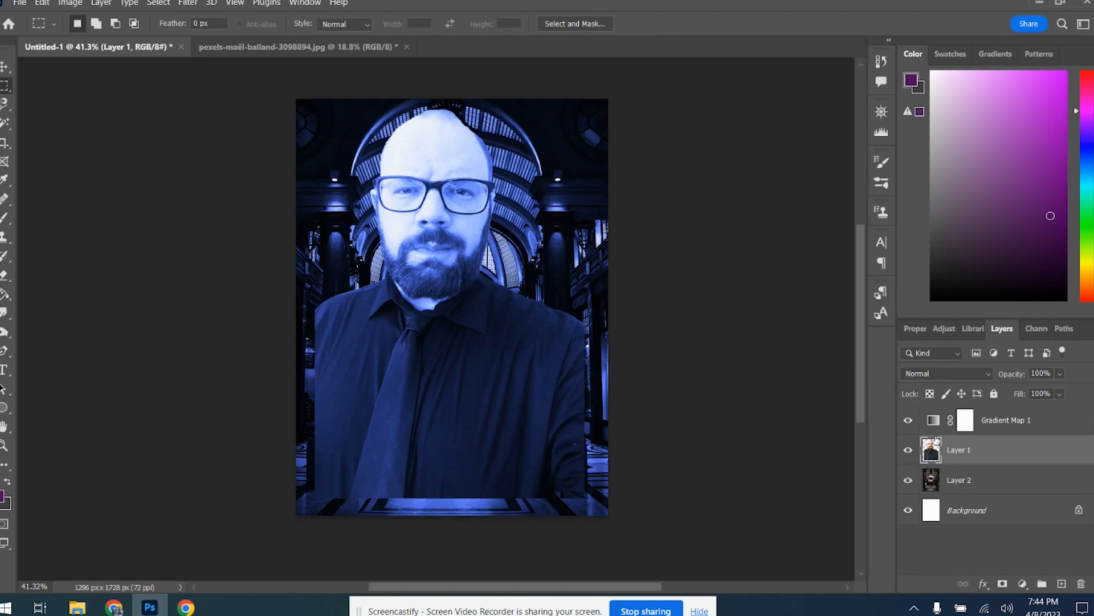
left_click(70, 4)
mouse_move(88, 34)
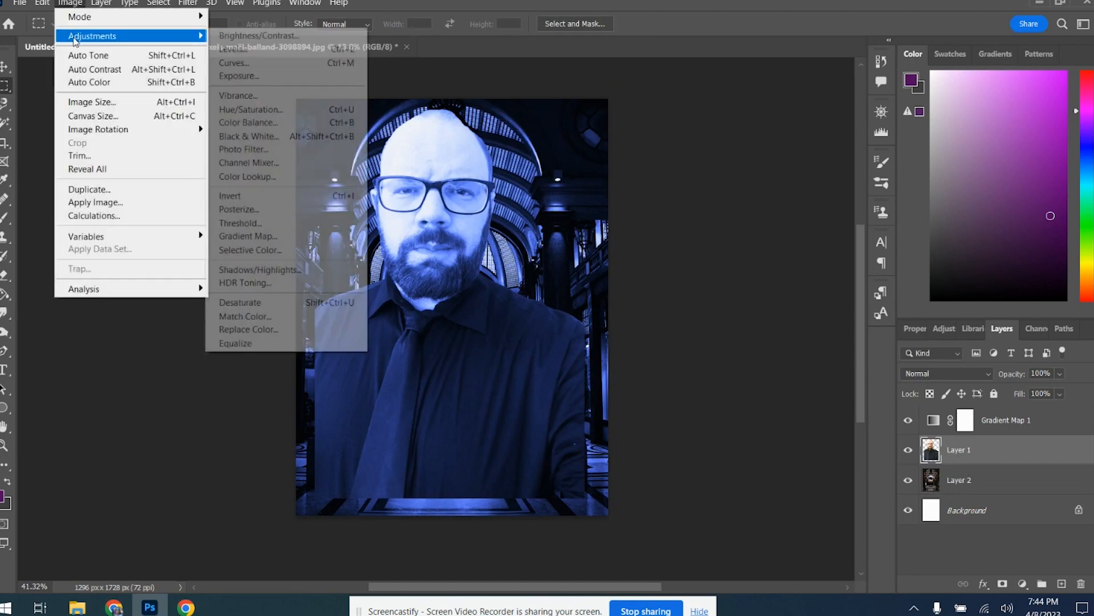
left_click(256, 34)
left_click_drag(677, 180, 689, 213)
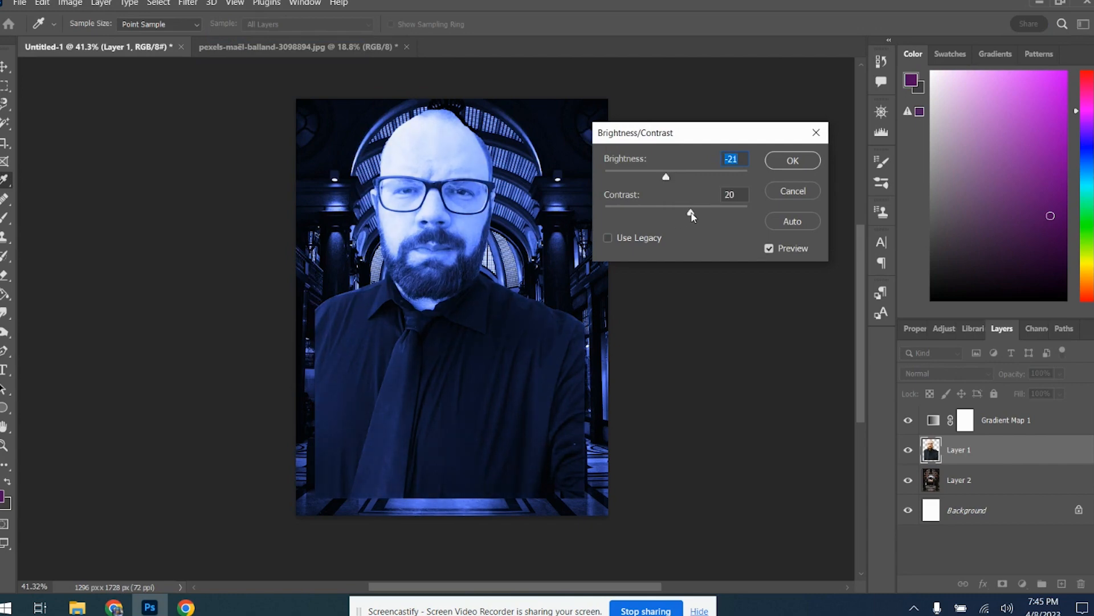
left_click_drag(698, 217, 696, 215)
left_click_drag(666, 179, 660, 179)
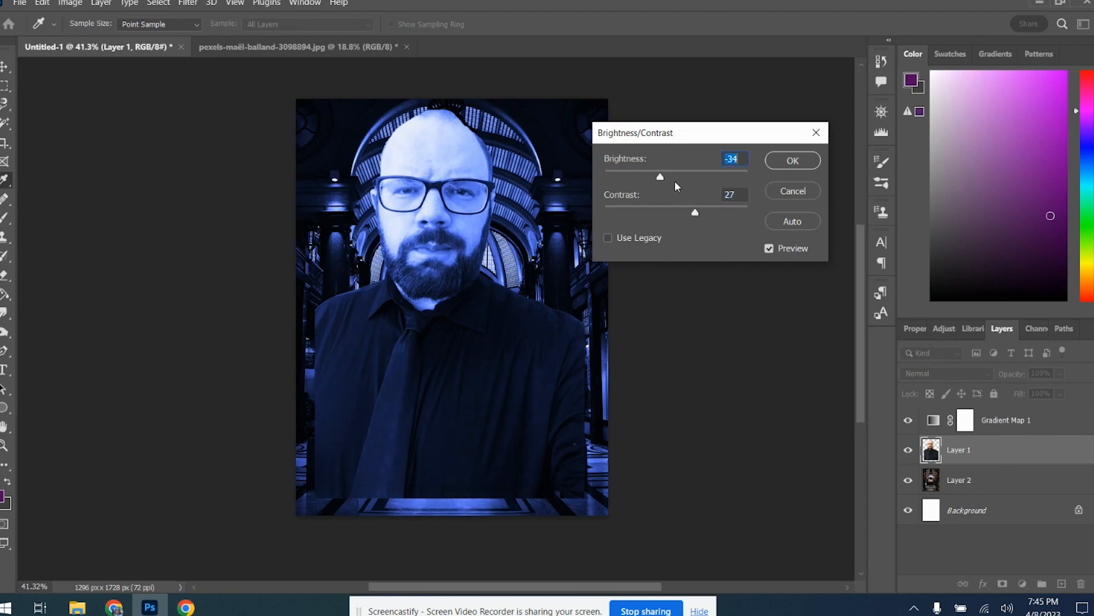
left_click(793, 162)
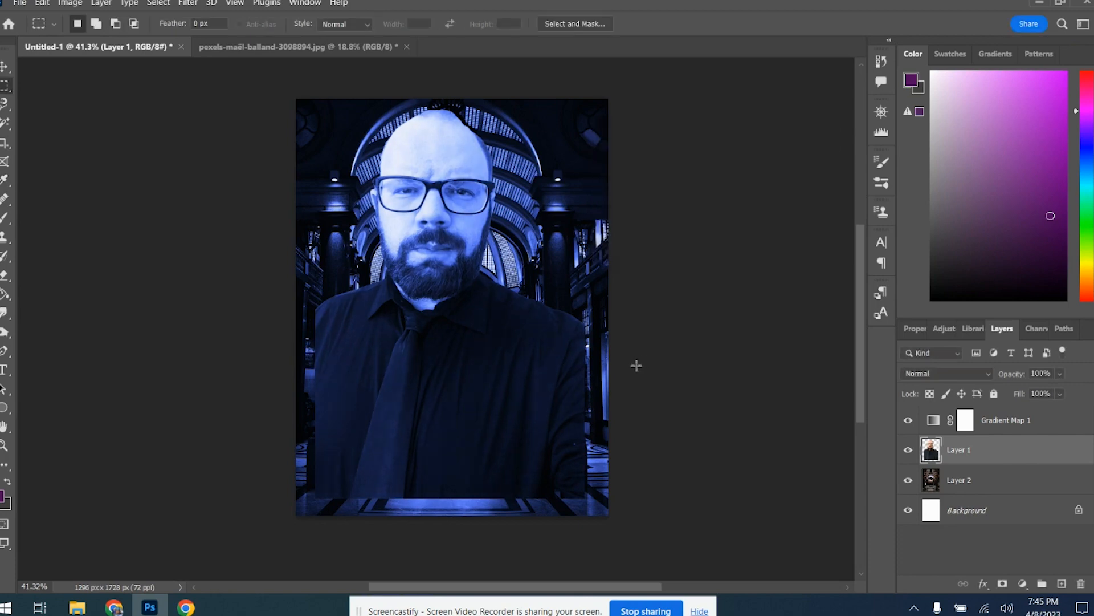
Add a layer mask to Layer 1 and set the soft round brush to 243 px with 88% hardness.
left_click(1002, 585)
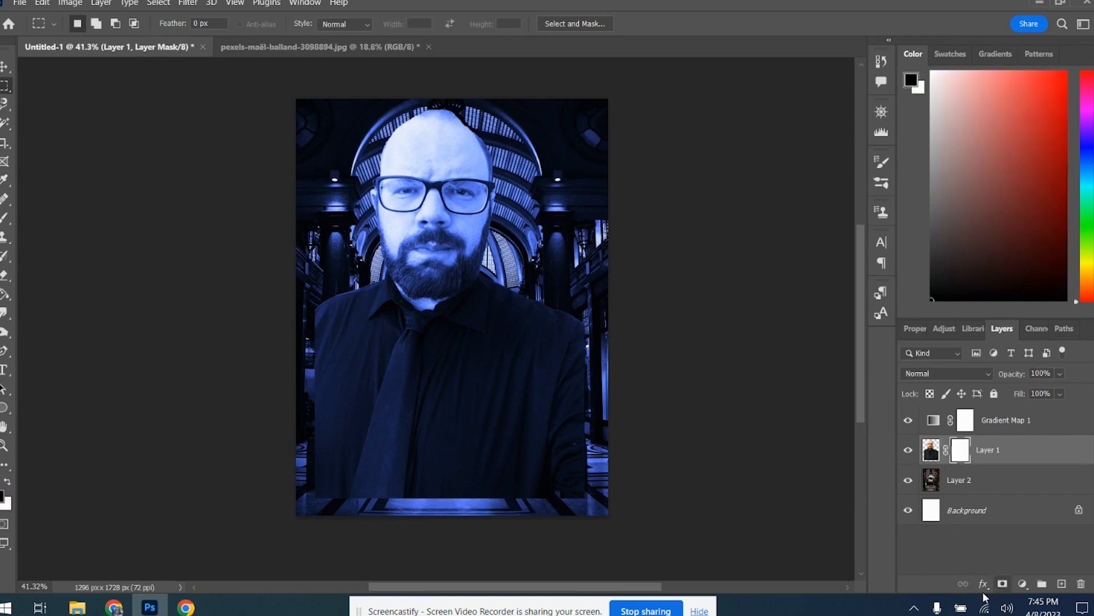
left_click(4, 217)
left_click(82, 31)
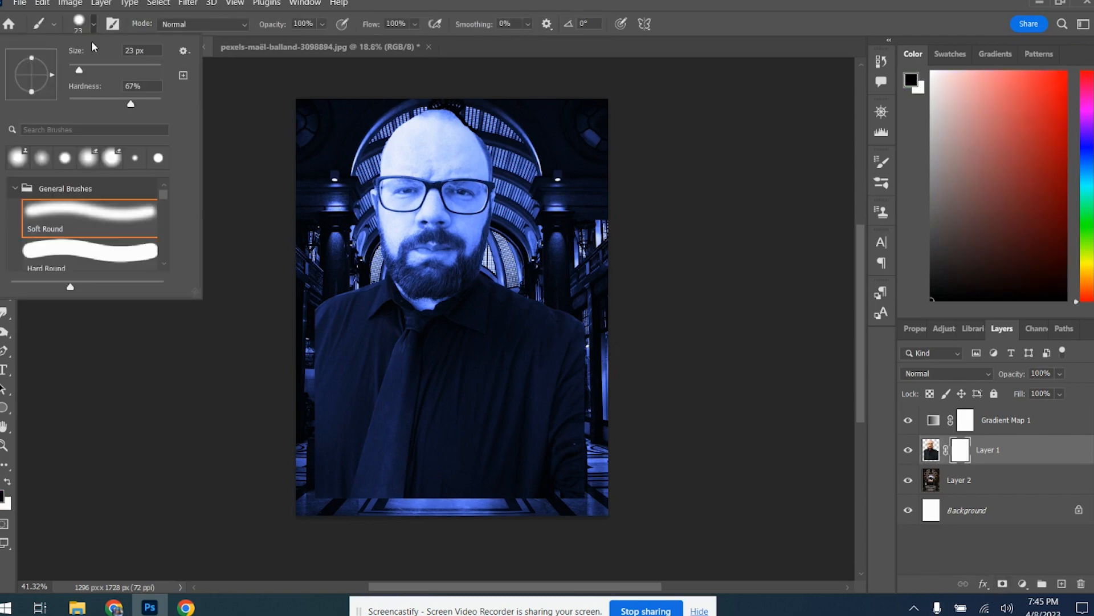
left_click(95, 65)
left_click(151, 102)
left_click(116, 66)
left_click(141, 66)
Check the poster's dimensions and resolution in the Image Size settings.
left_click(70, 3)
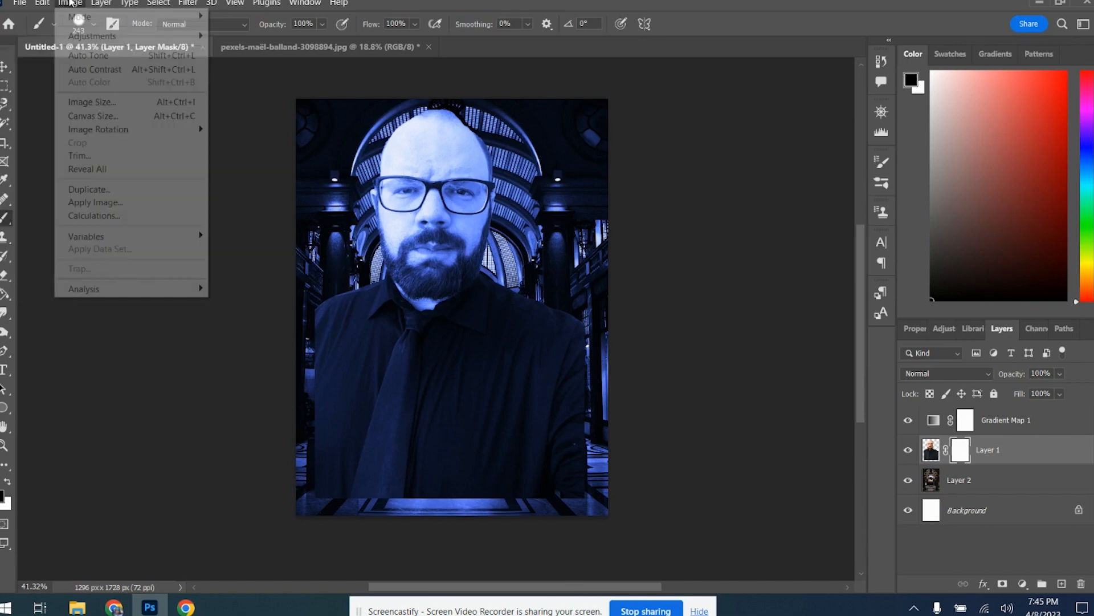
left_click(83, 99)
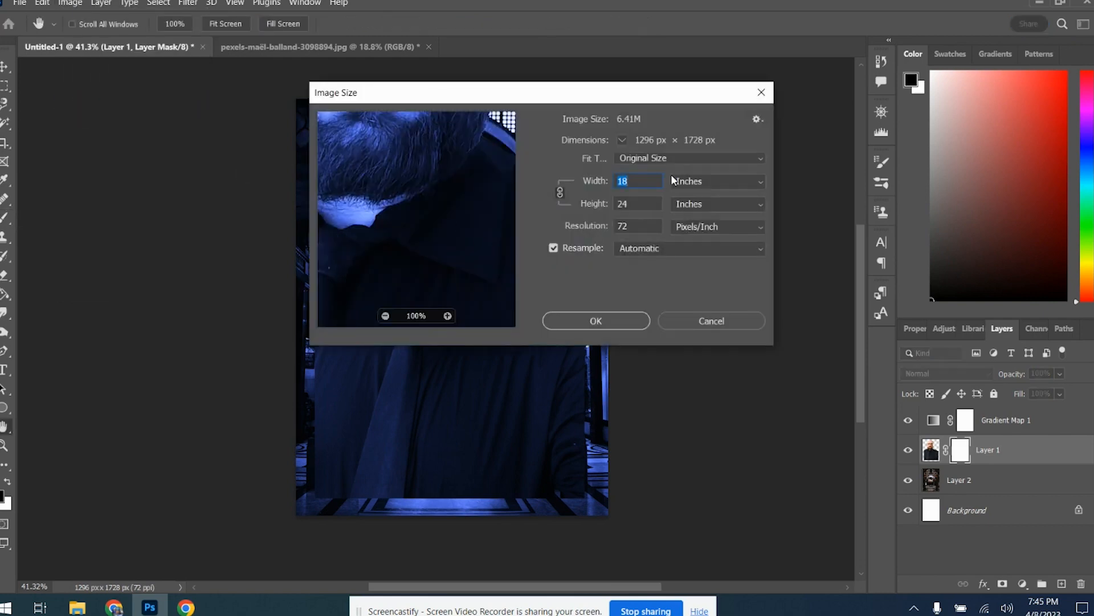
left_click(635, 326)
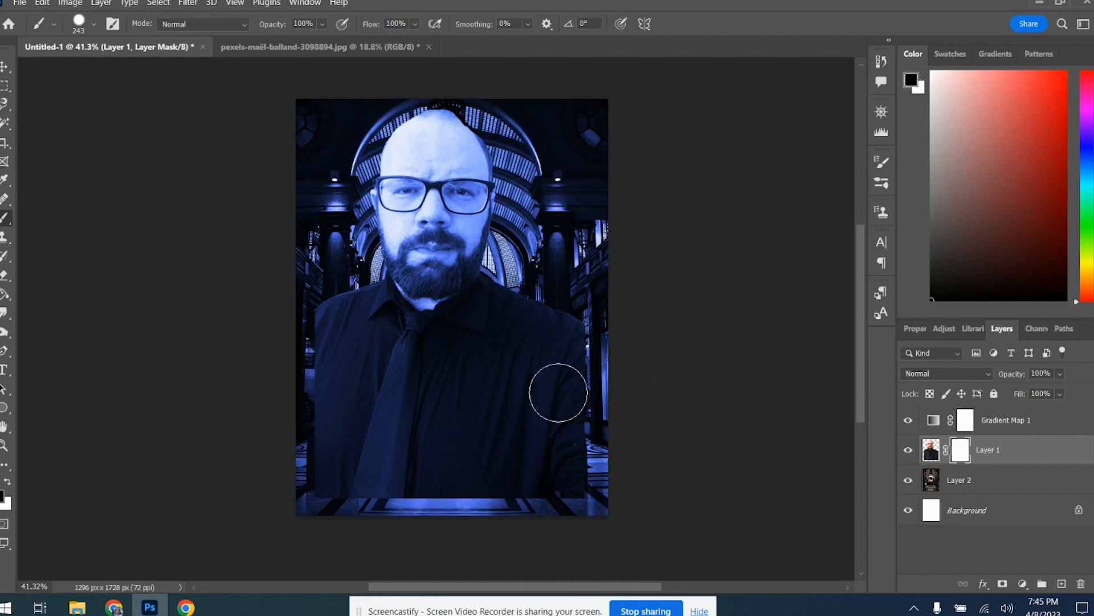
Try brushing away the side and lower edges of the shirt on Layer 1's mask, and undo the stroke.
mouse_move(588, 335)
left_mouse_down()
mouse_move(594, 381)
mouse_move(562, 462)
mouse_move(508, 501)
mouse_move(350, 528)
mouse_move(320, 505)
mouse_move(420, 520)
mouse_move(323, 486)
mouse_move(327, 317)
mouse_move(364, 323)
left_mouse_up()
left_click(35, 7)
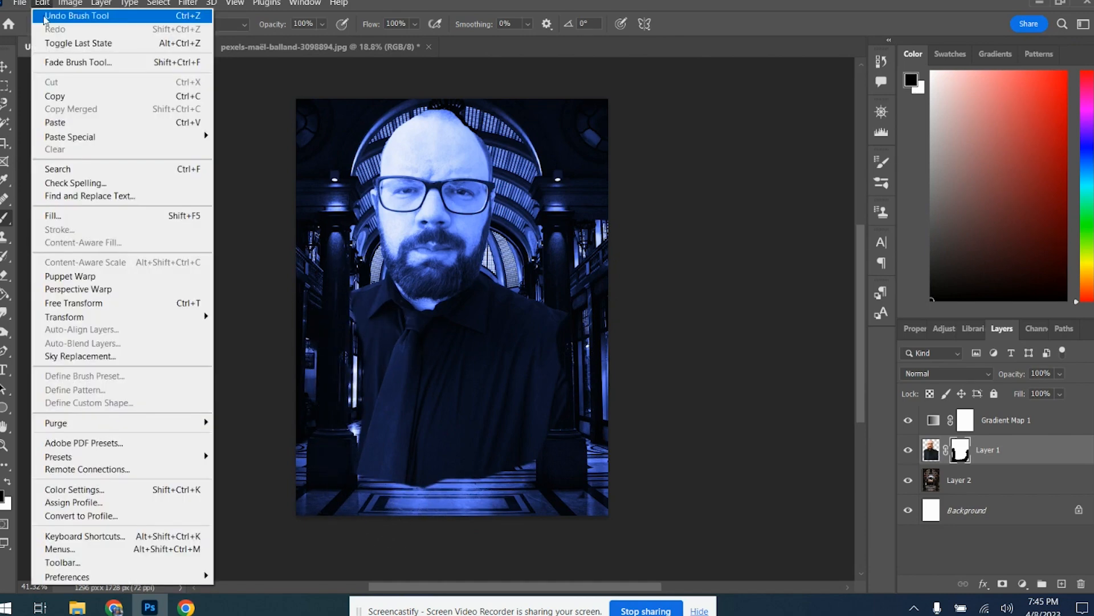
left_click(41, 17)
Try softening the shirt's left shoulder on Layer 1's mask with a 20% hardness brush, and undo the strokes.
left_click(77, 26)
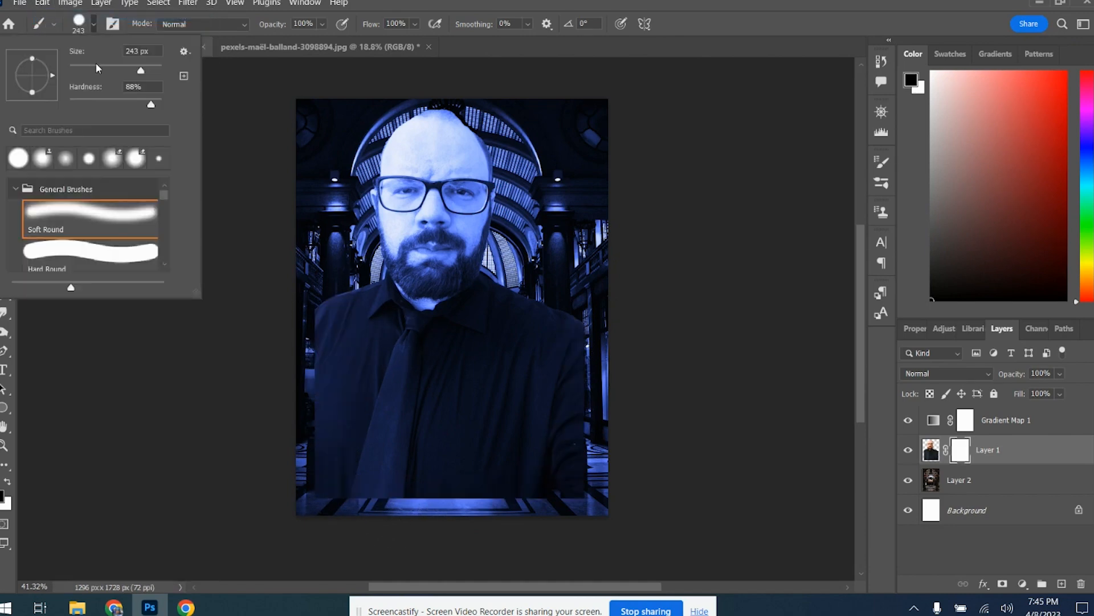
left_click(77, 102)
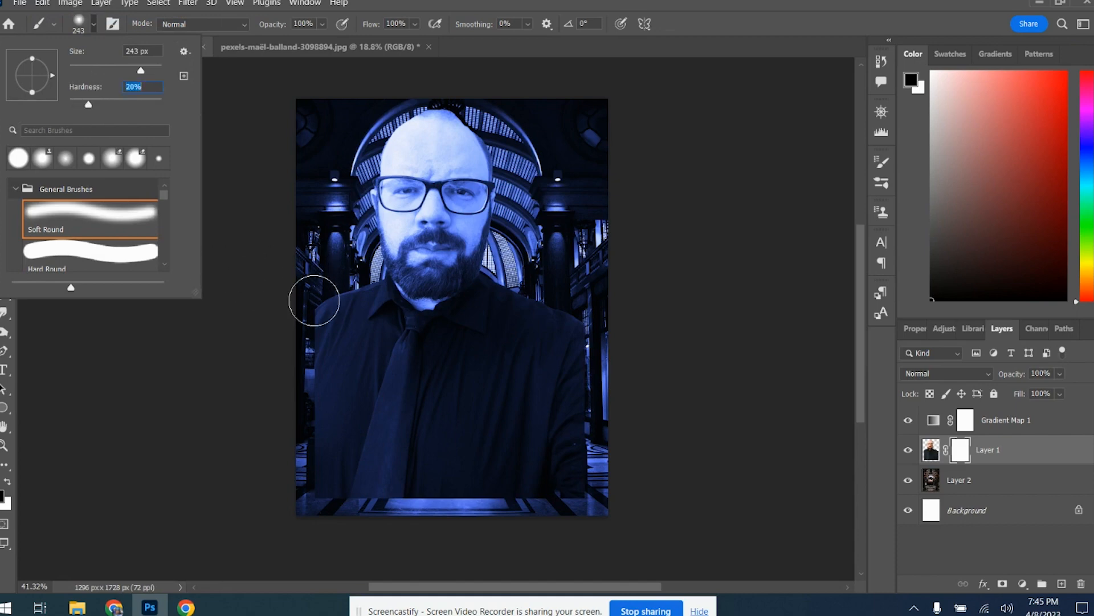
left_click(310, 303)
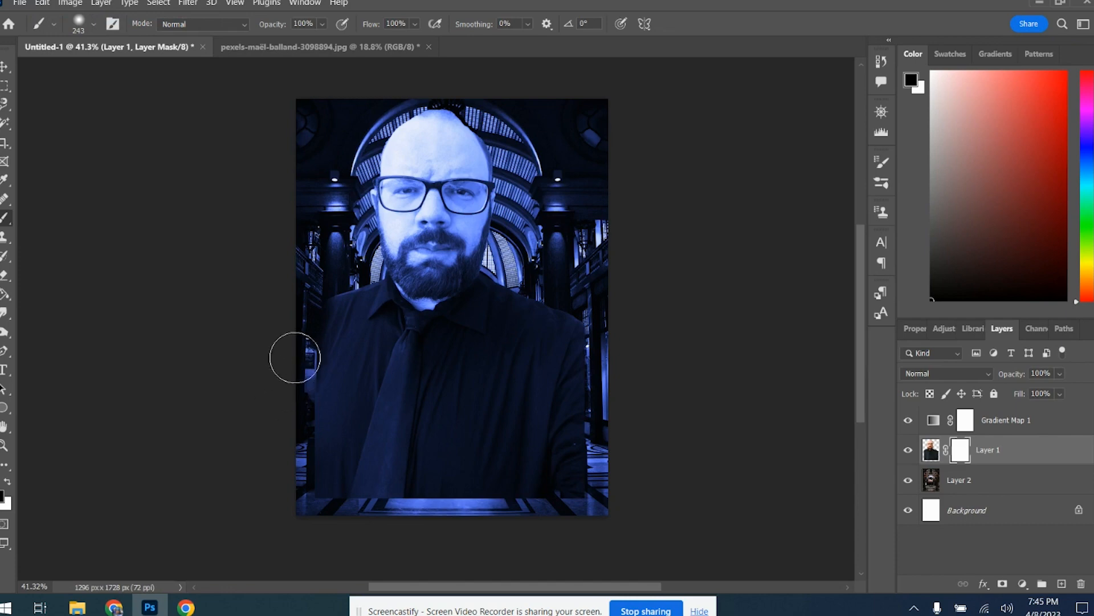
left_click_drag(305, 306, 331, 266)
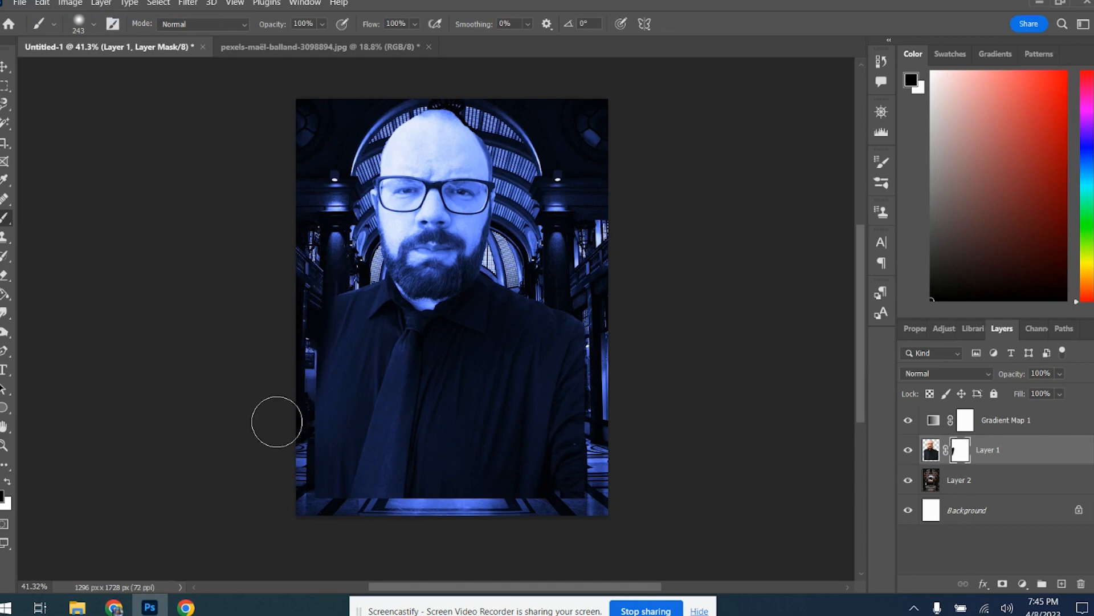
left_click(42, 3)
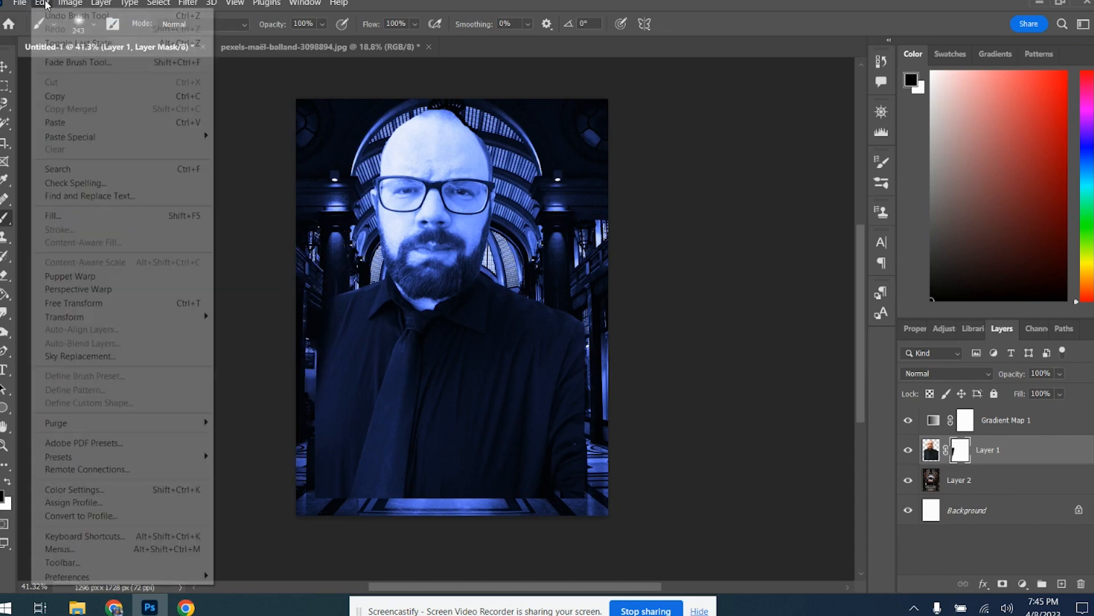
left_click(46, 16)
key("alt+e")
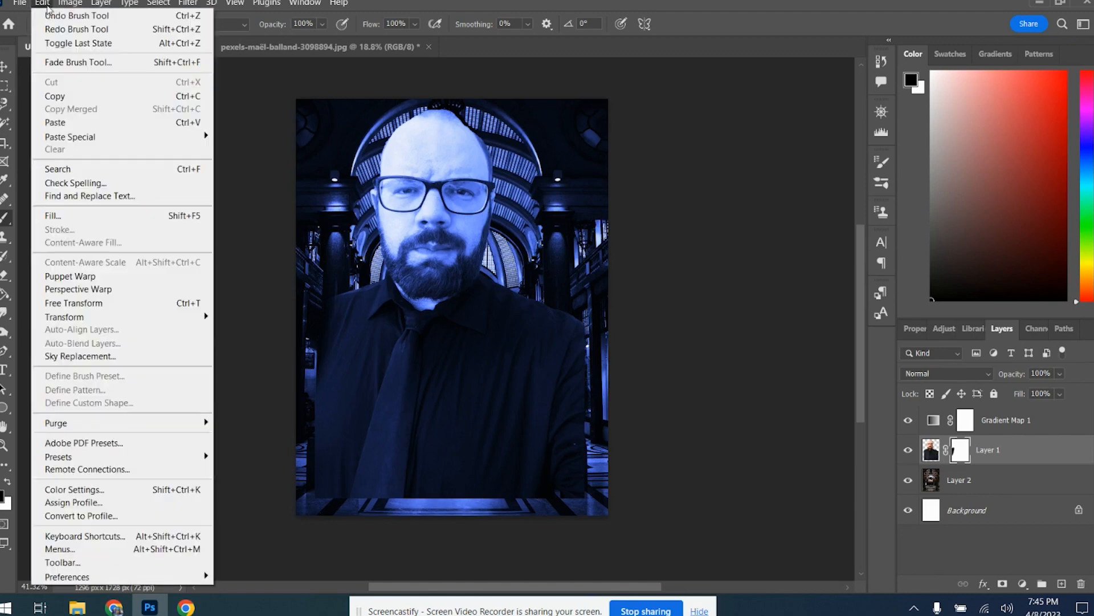
left_click(47, 15)
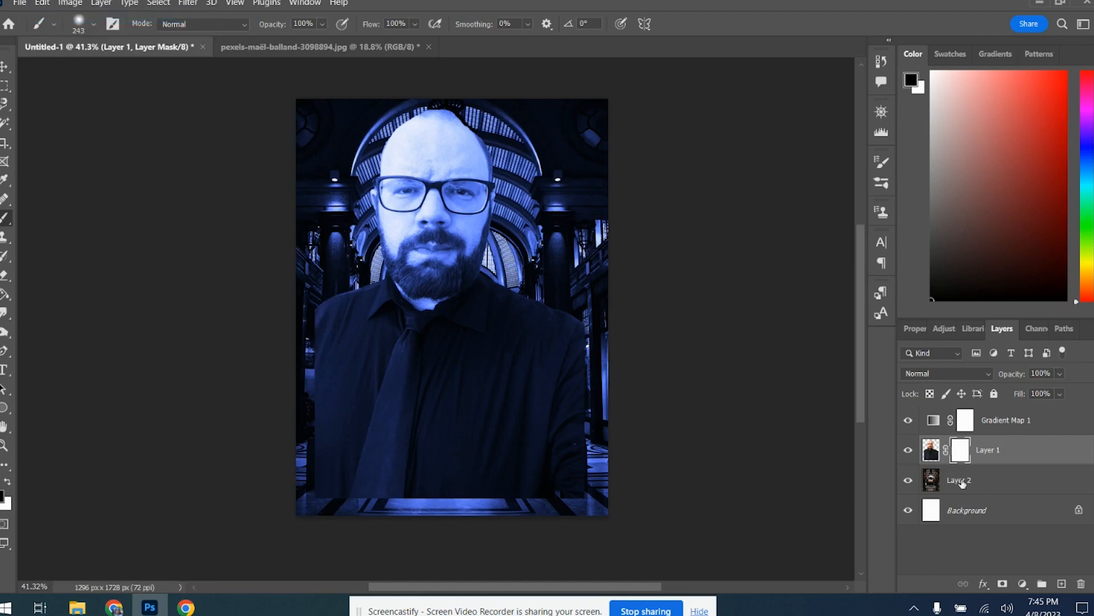
Delete Layer 1's mask and move the portrait into the lower right corner of the poster.
right_click(960, 454)
left_click(991, 496)
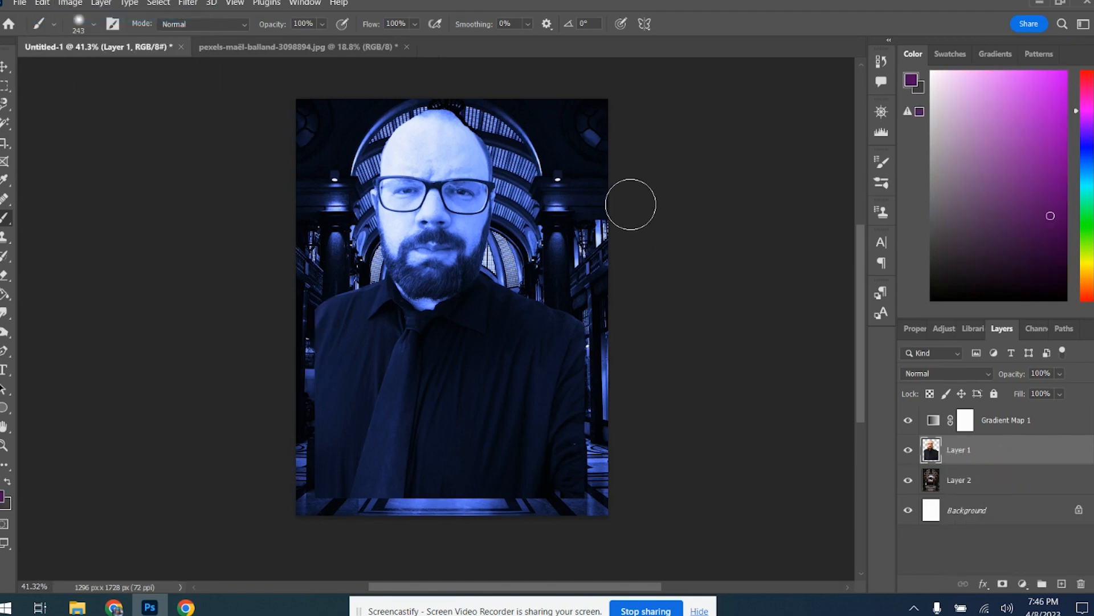
left_click(4, 66)
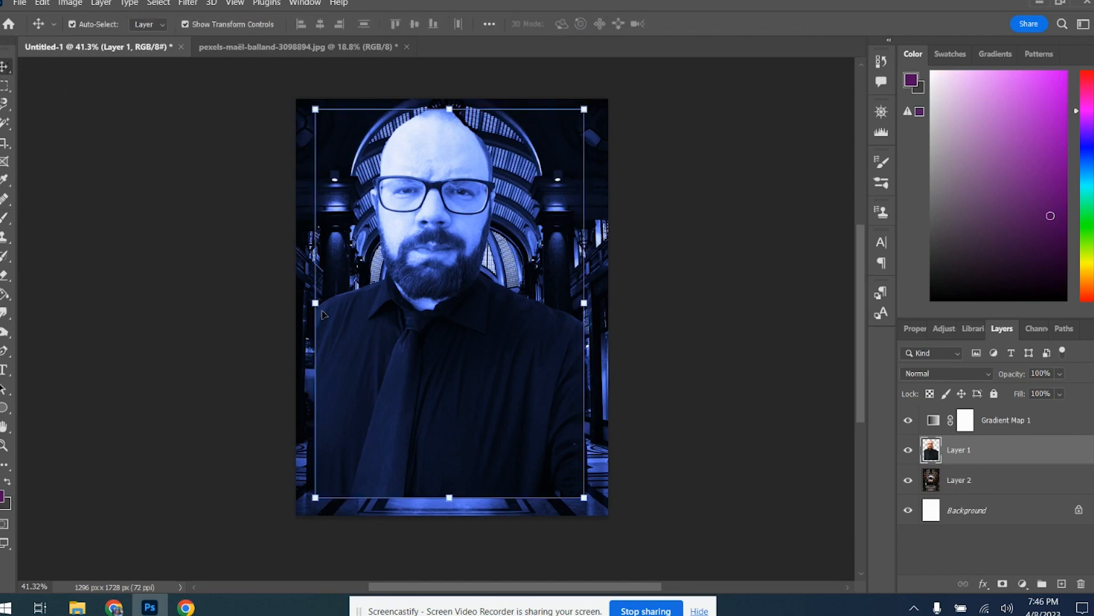
left_click_drag(411, 371, 435, 388)
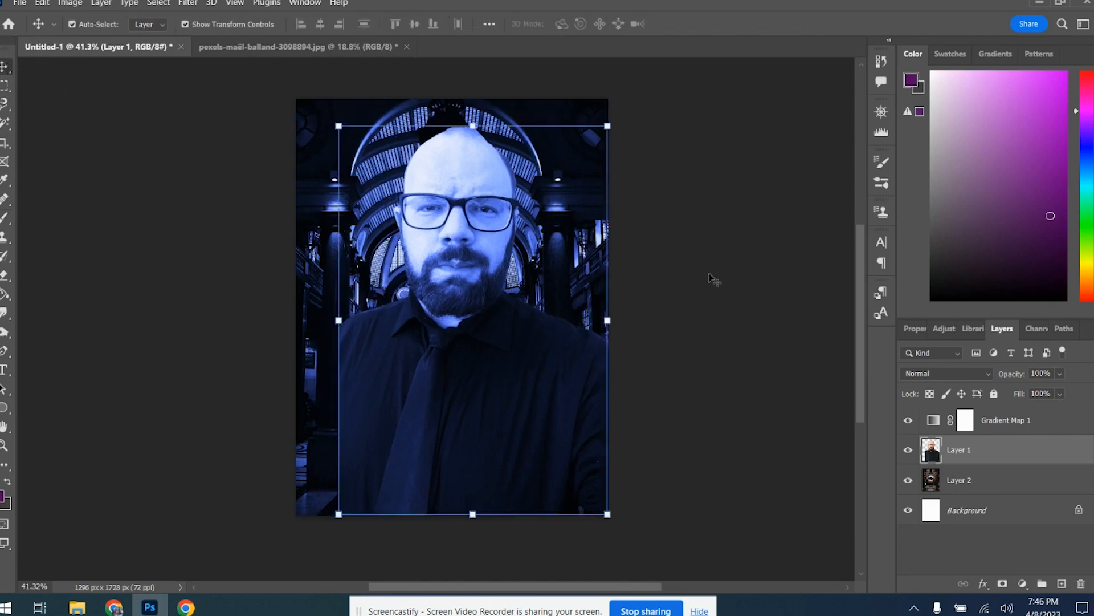
Close the pexels-maël-balland-3098894.jpg document without saving its changes.
left_click(5, 85)
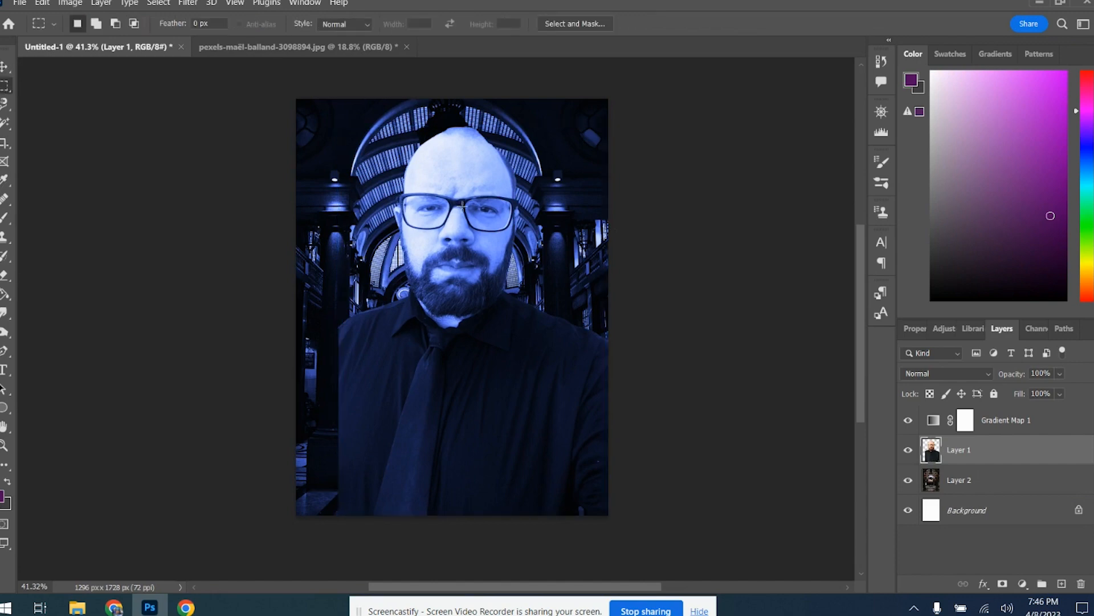
left_click(248, 44)
left_click(405, 46)
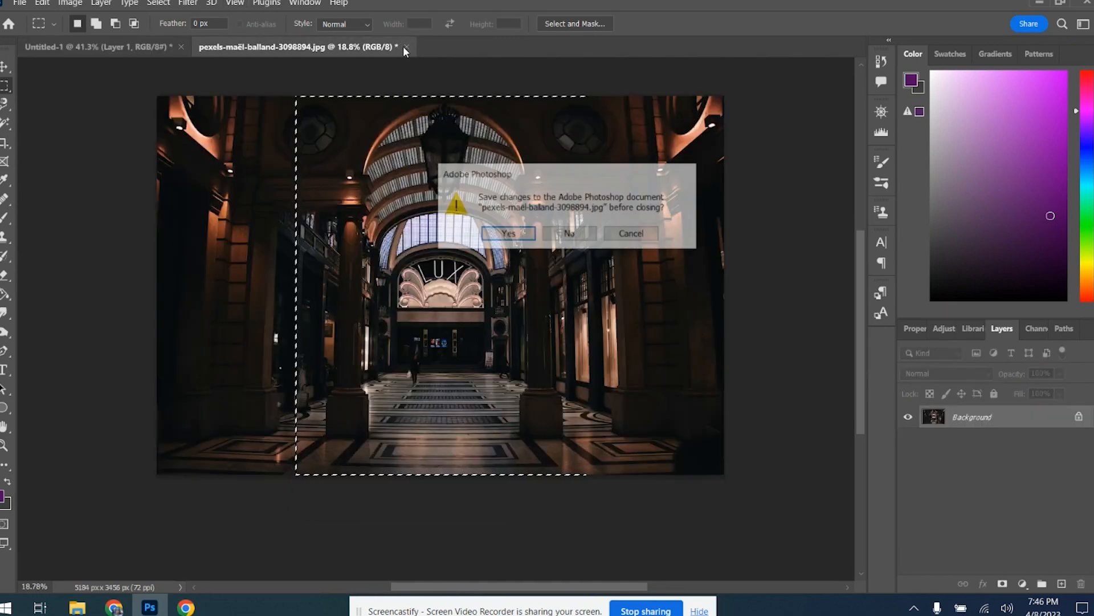
left_click(570, 236)
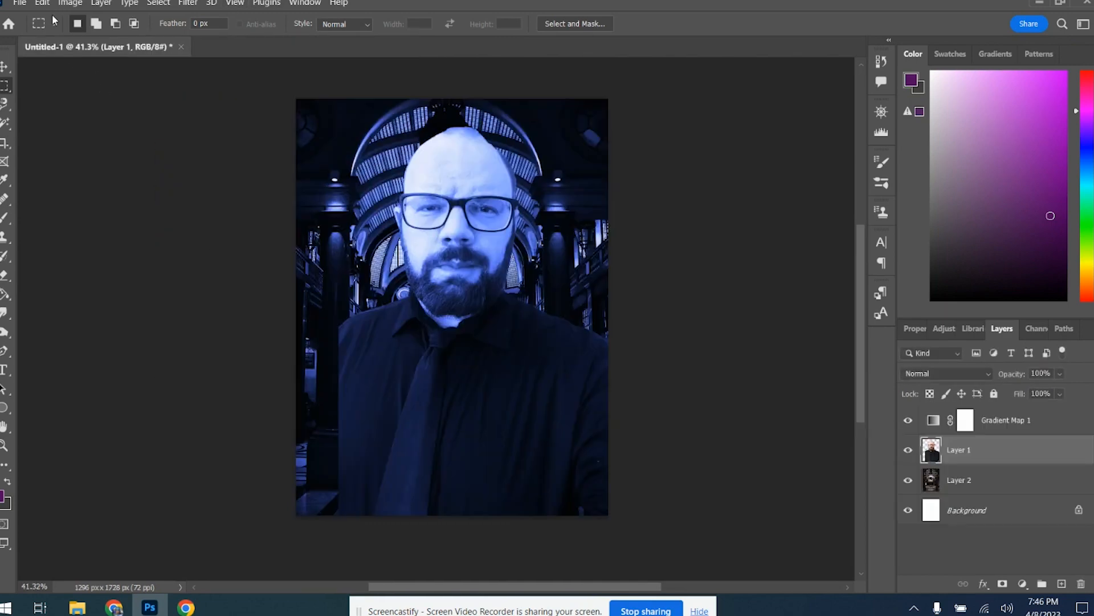
Open Texturelabs_Details_181M from Downloads and copy the whole image into the poster above Layer 1.
left_click(20, 3)
left_click(26, 29)
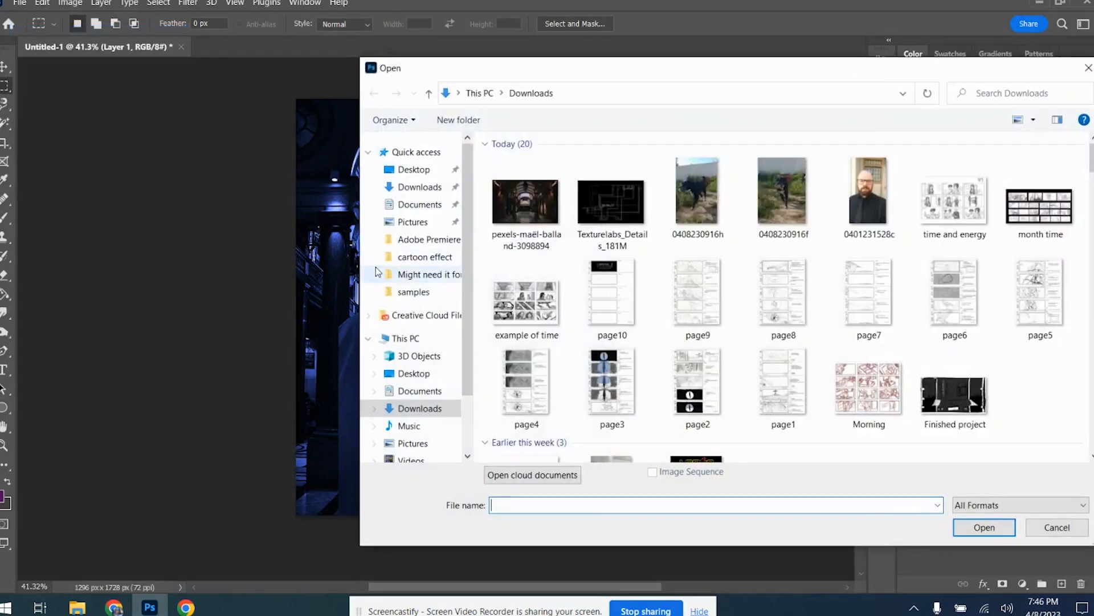
left_click(617, 194)
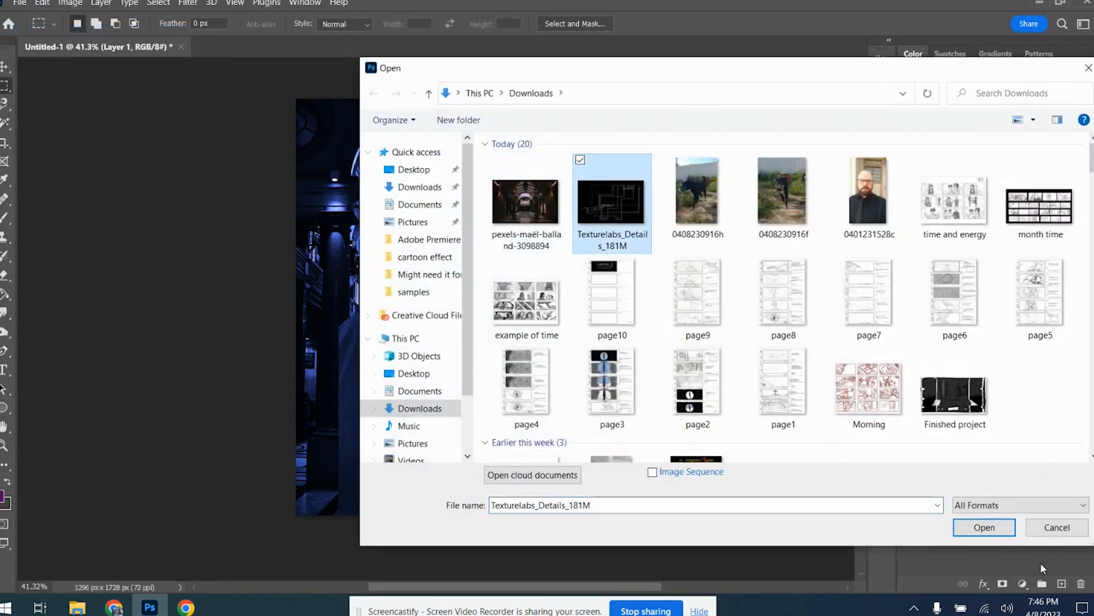
left_click(985, 526)
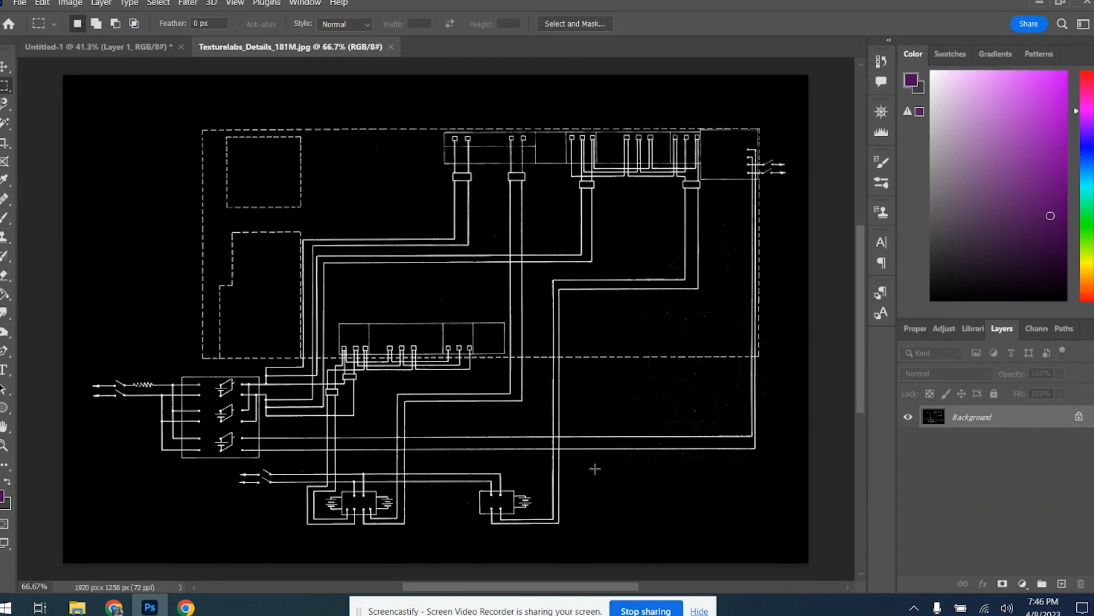
key("ctrl+a")
left_click(124, 48)
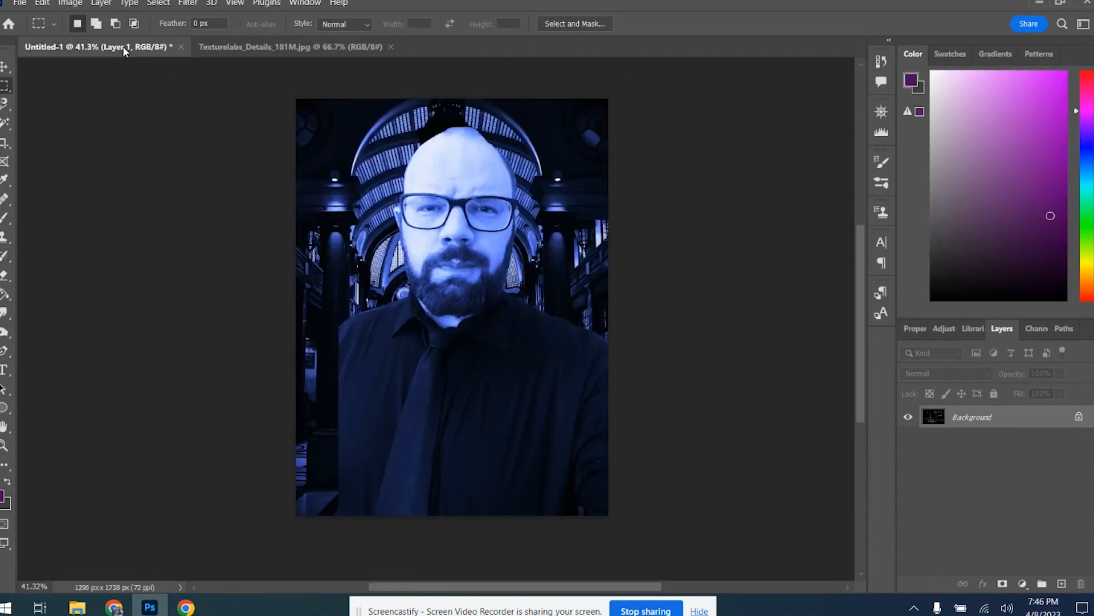
key("ctrl+v")
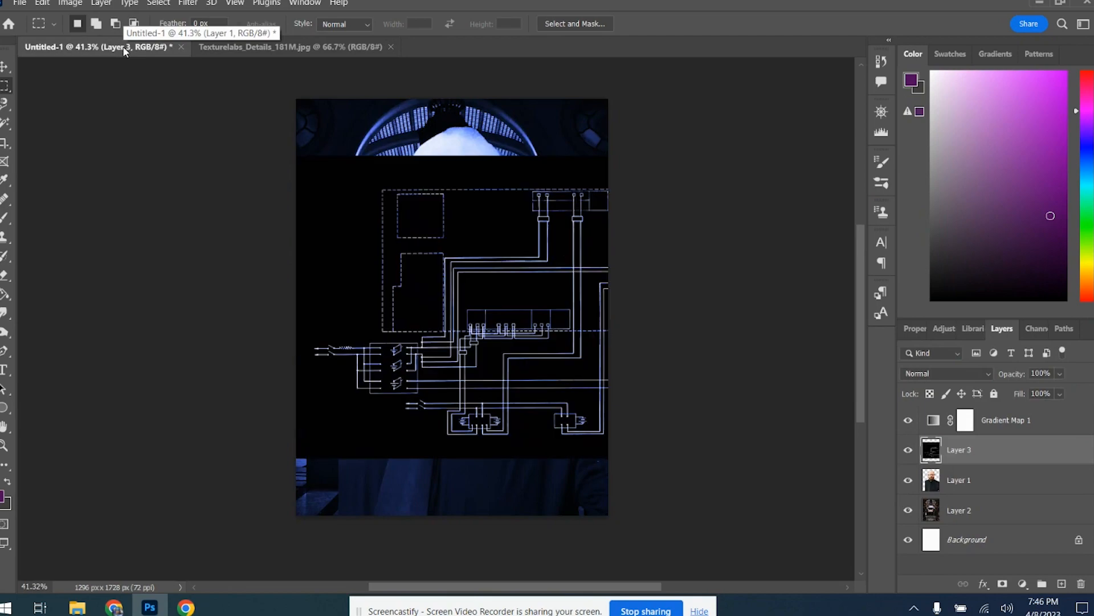
Rotate the circuit texture to -90.39° and position it over the left part of the poster.
key("ctrl+t")
left_click_drag(786, 135, 405, 134)
left_click_drag(408, 131, 408, 123)
left_click_drag(570, 338, 464, 344)
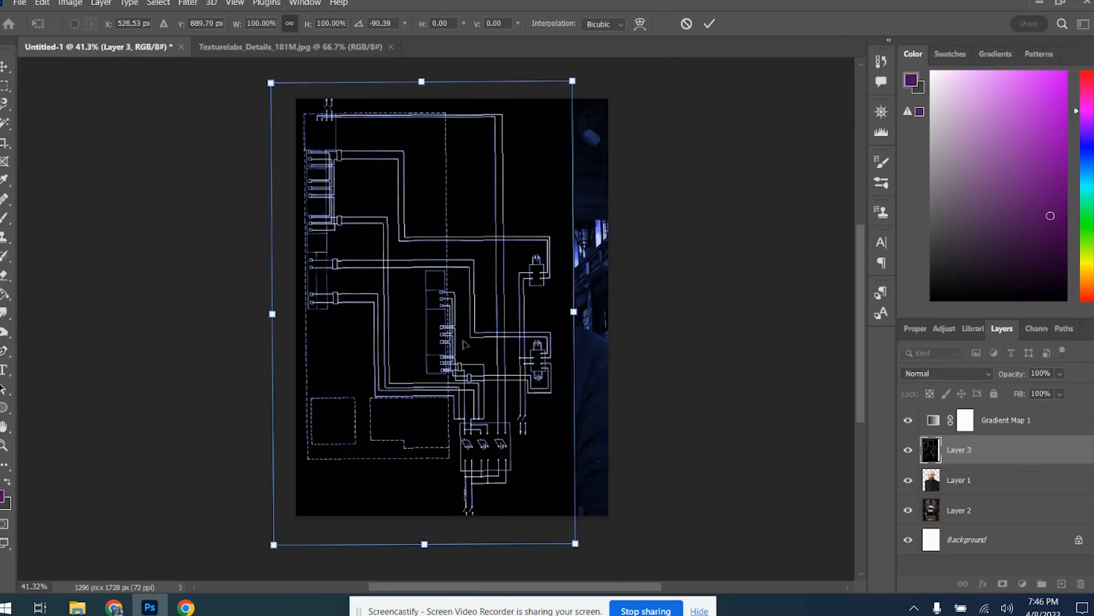
key("Return")
Place the circuit texture layer below Layer 1 and set its blend mode to Screen.
left_click_drag(1020, 446, 973, 489)
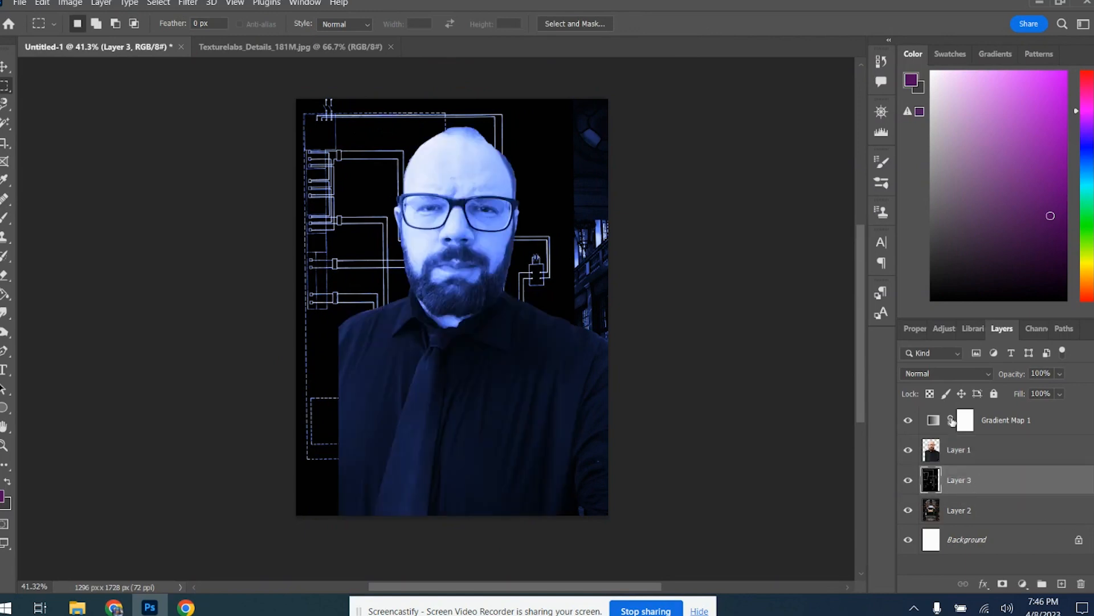
left_click(954, 374)
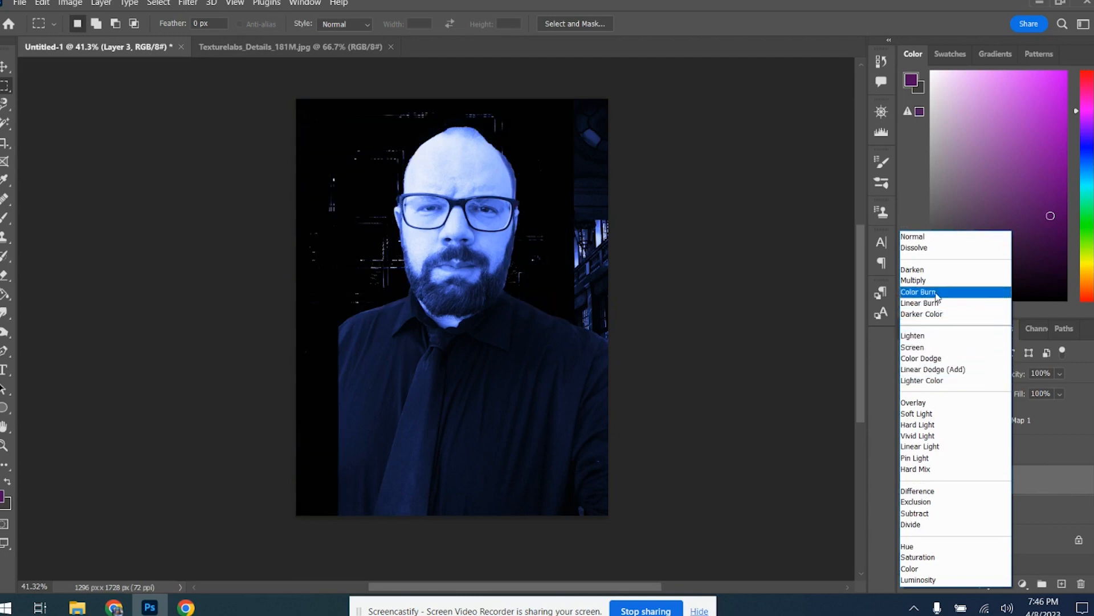
left_click(914, 347)
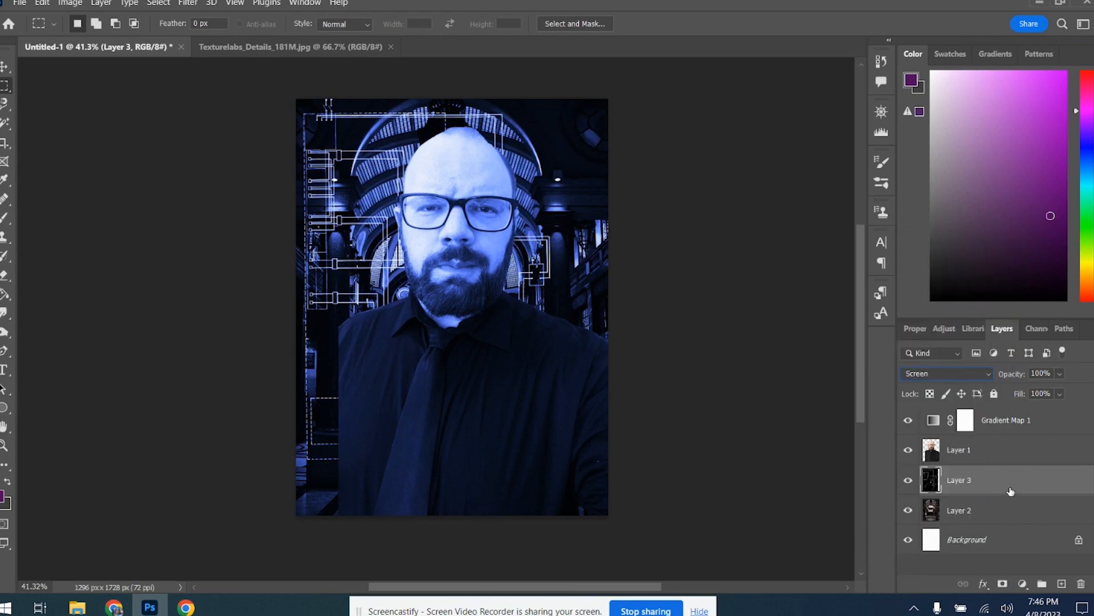
Duplicate Layer 3, place the copy above Layer 1 and move it over the poster's right half.
key("ctrl+j")
left_click_drag(1026, 483, 1017, 439)
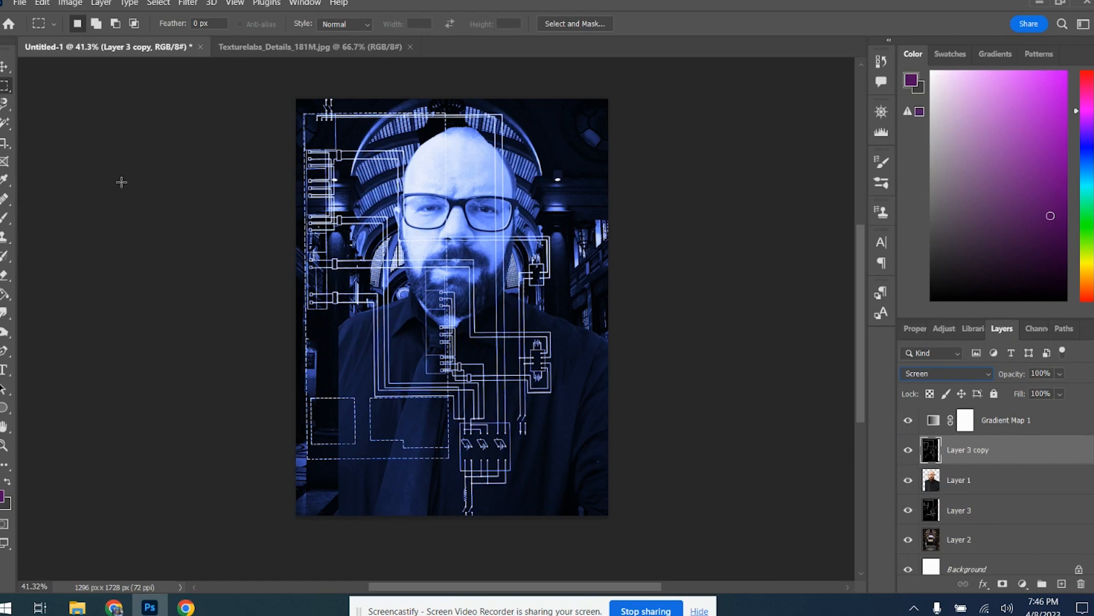
left_click(4, 70)
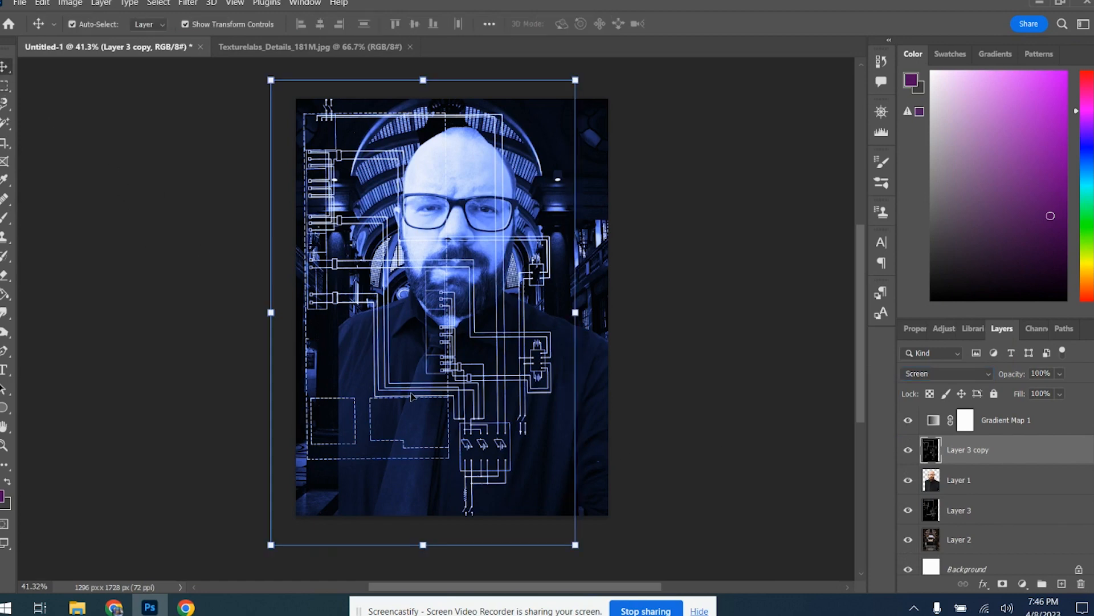
left_click_drag(443, 398, 640, 363)
Nudge the duplicated circuit layer slightly up and to the right beside the face.
key("shift+Up")
key("shift+Up")
key("shift+Up")
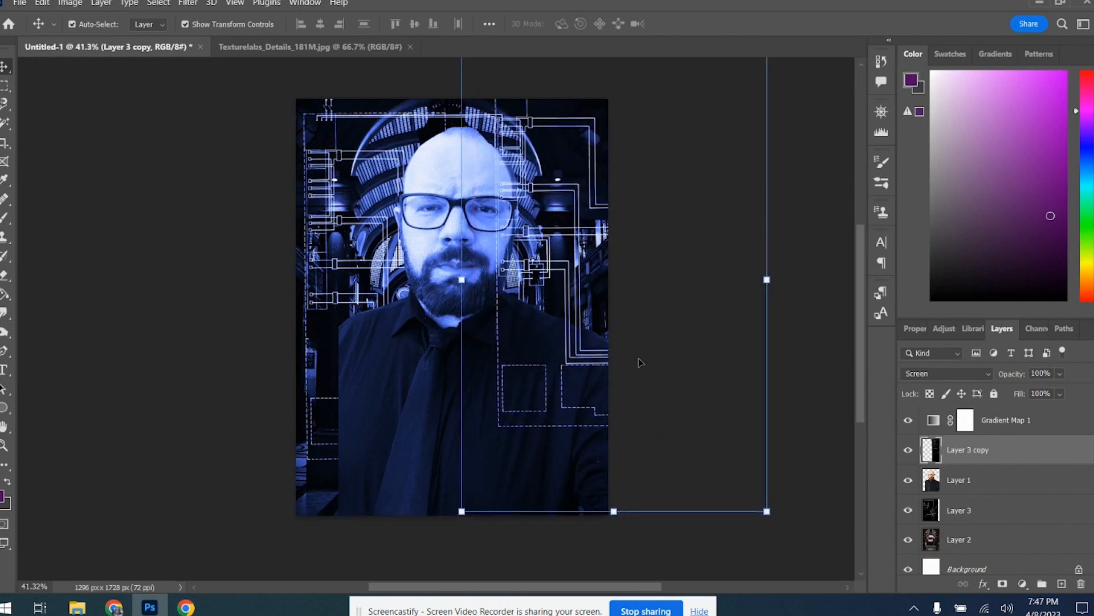
key("shift+Right")
key("shift+Right")
key("shift+Right")
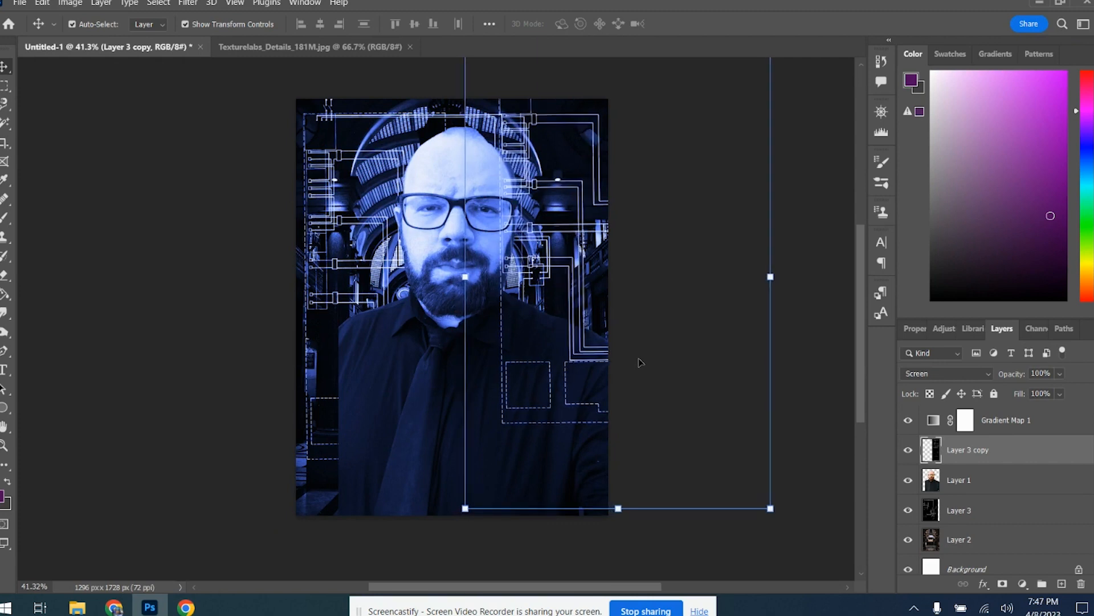
key("Left")
key("Left")
key("Left")
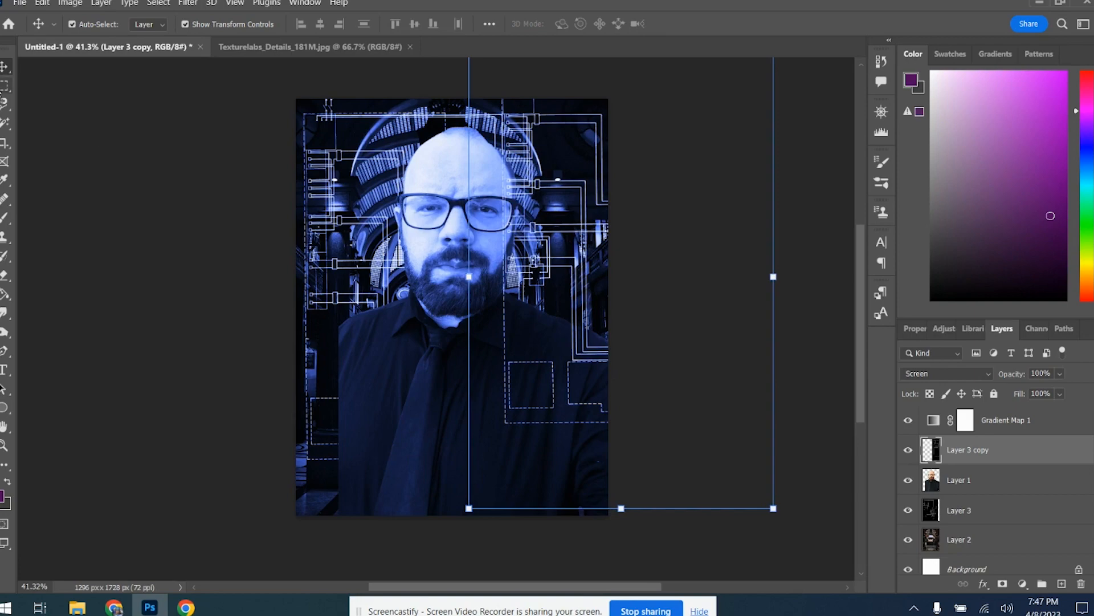
Close the Texturelabs_Details_181M.jpg document.
left_click(5, 87)
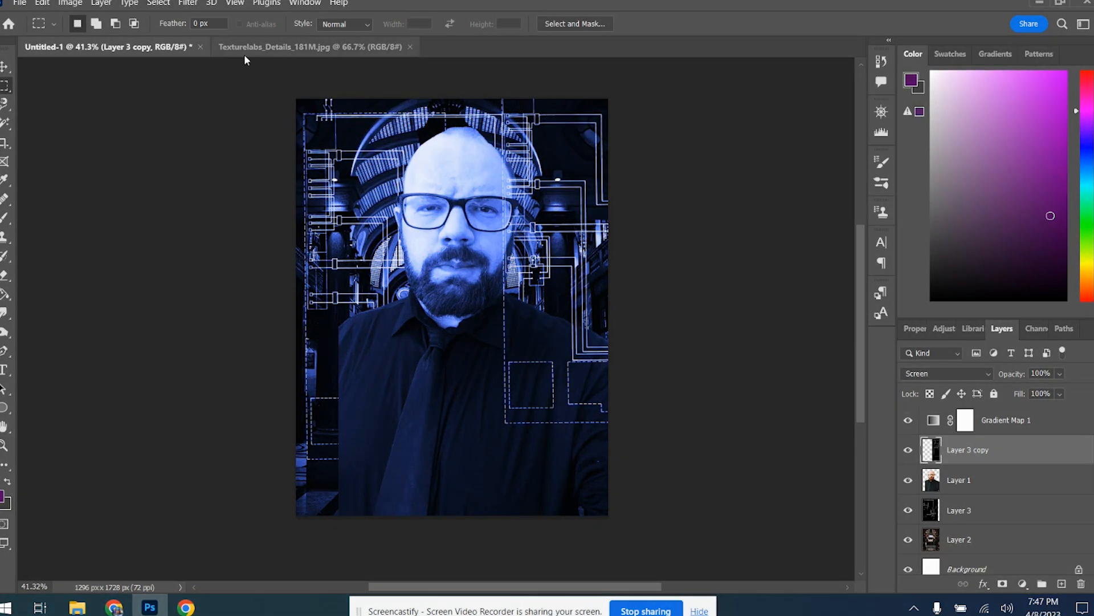
left_click(245, 49)
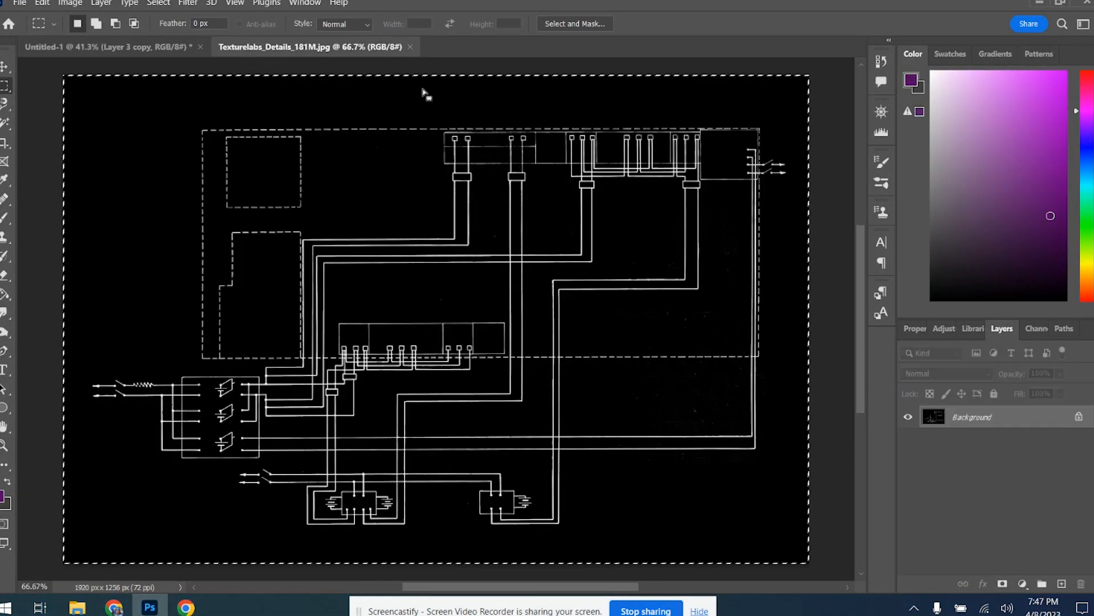
left_click(410, 47)
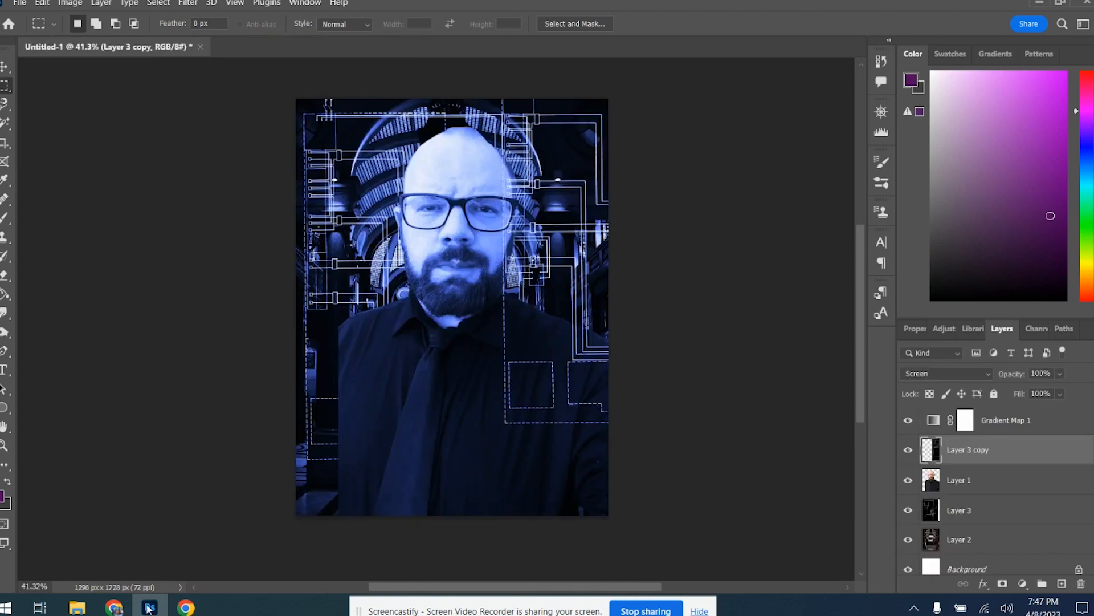
Switch to the Pexels page in Chrome and search for "Classified documents" in place of the building interior query.
left_click(114, 607)
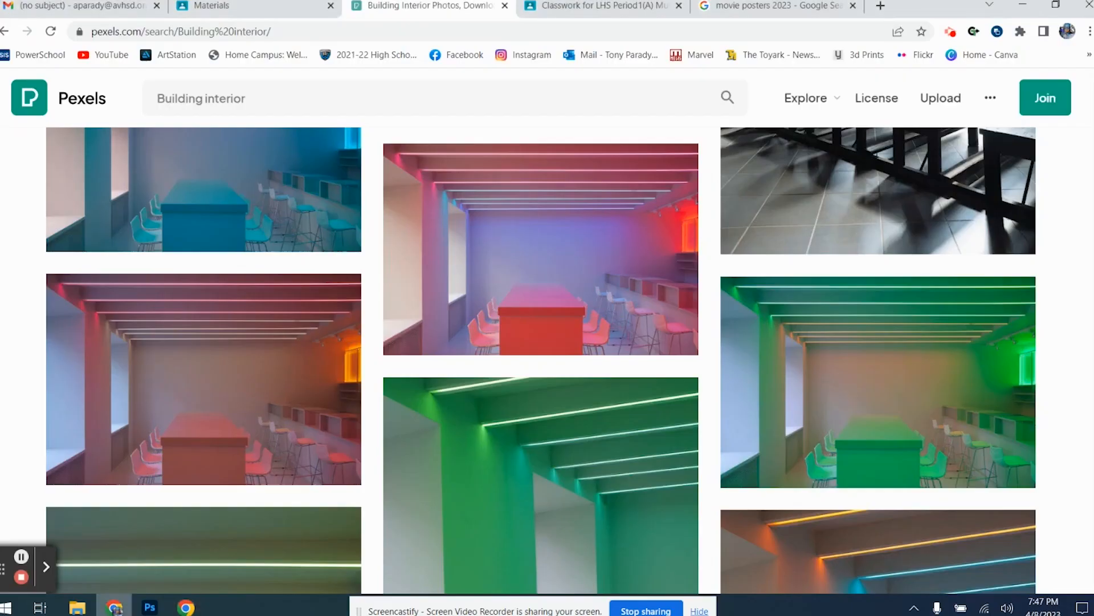
scroll(557, 303, "down", 10)
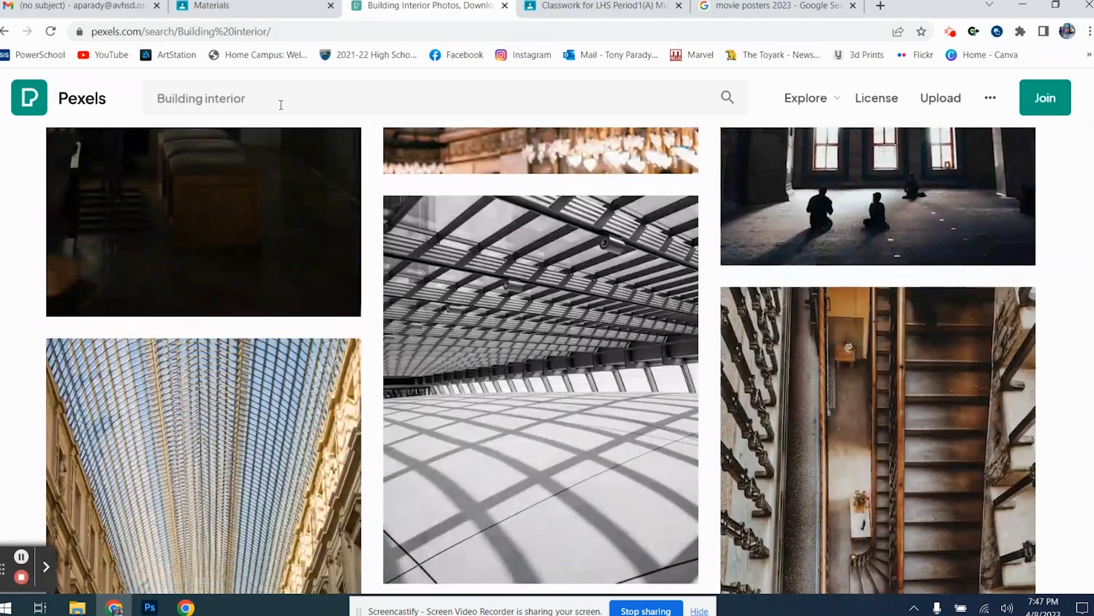
left_click_drag(281, 104, 135, 107)
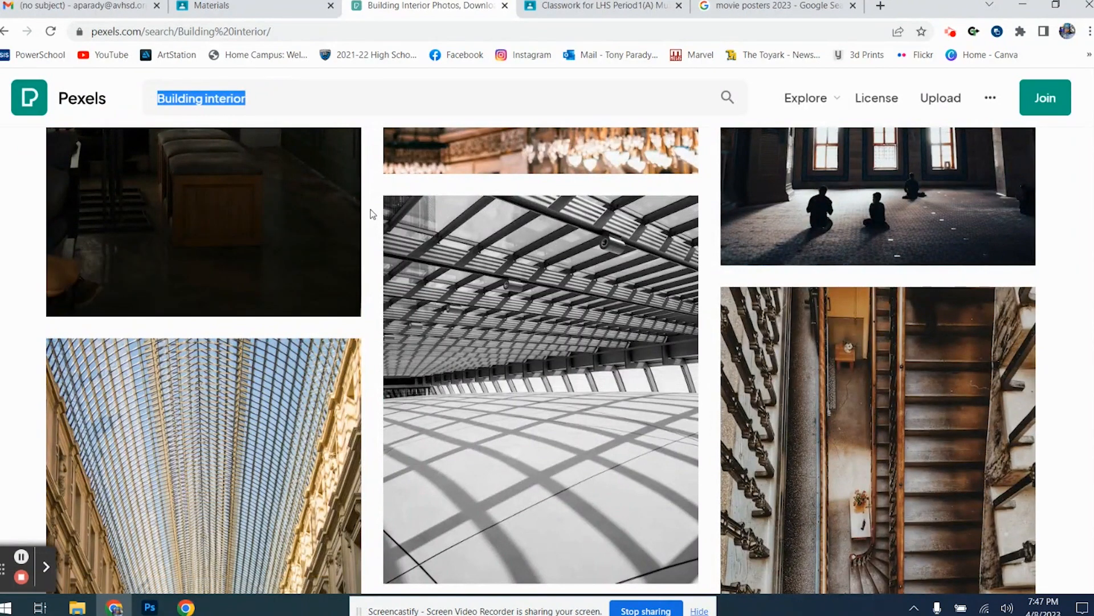
type("Classi")
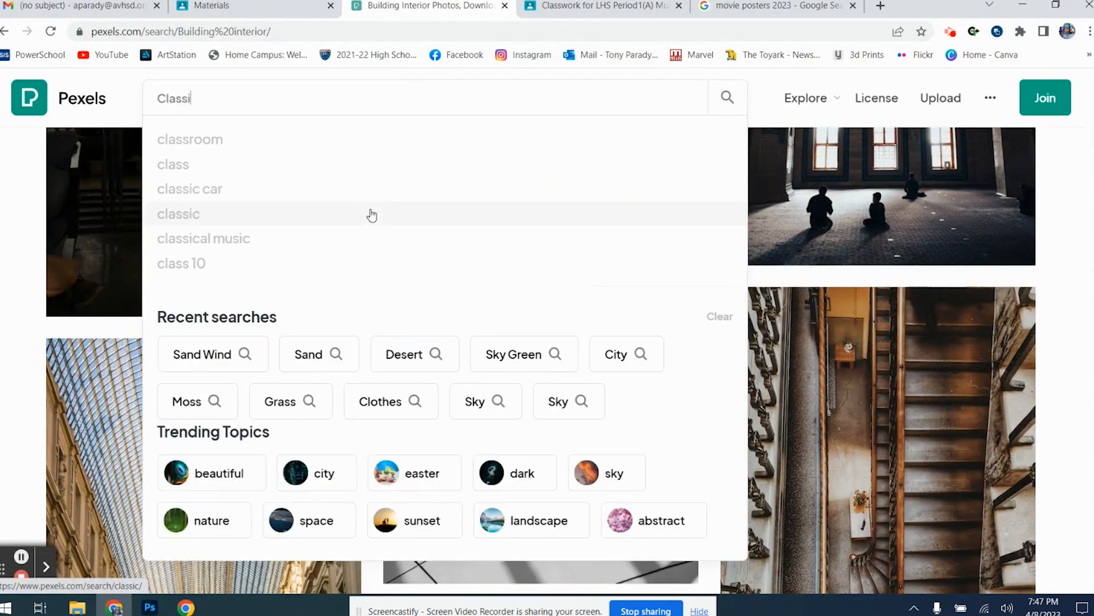
type("fied co")
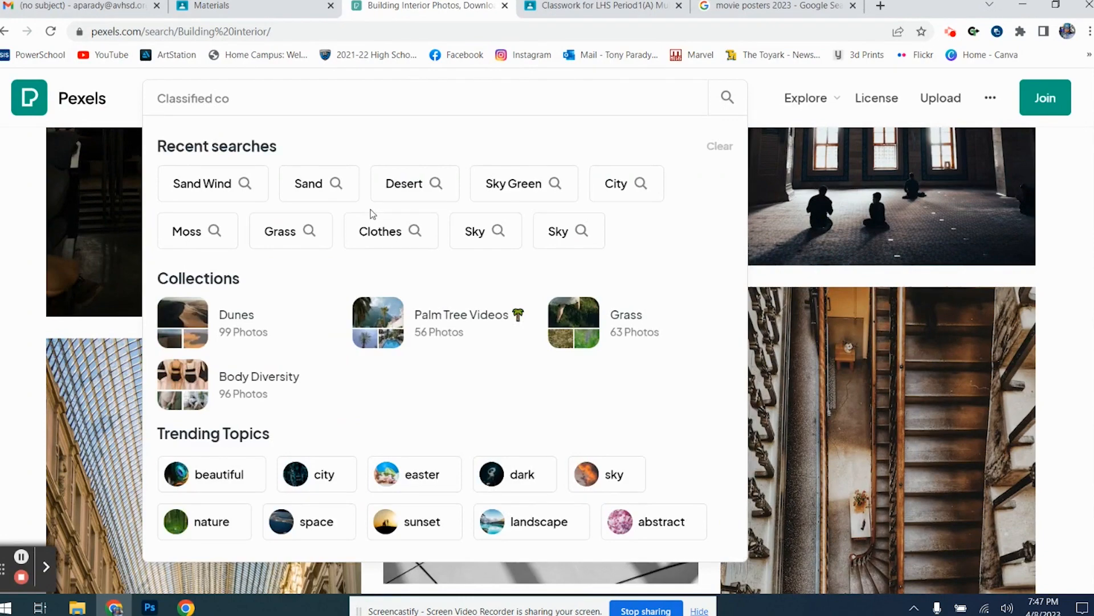
key("BackSpace")
key("BackSpace")
type("docu")
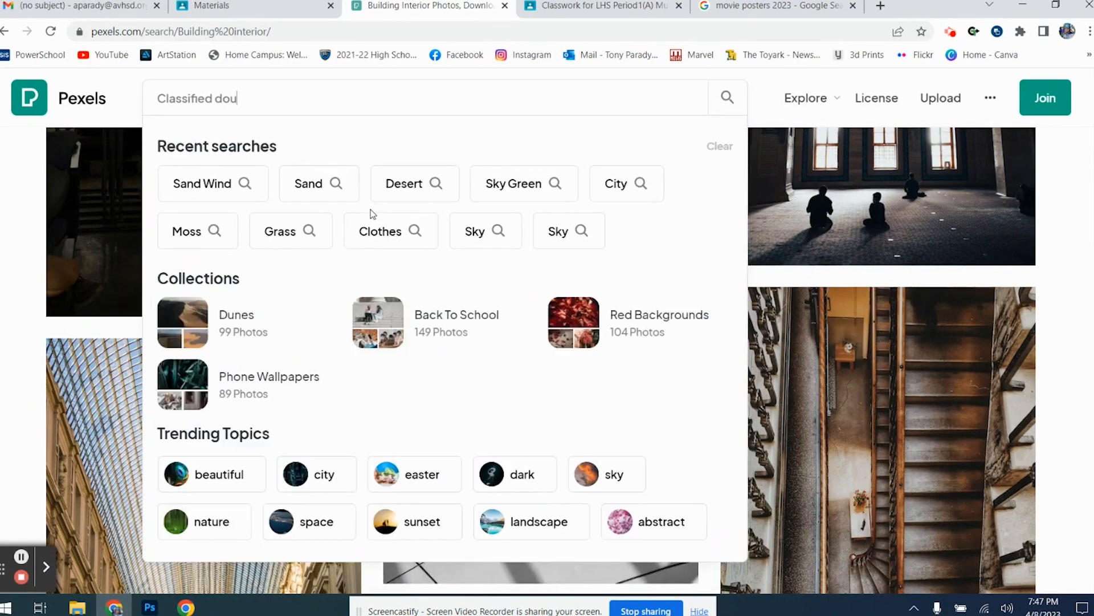
type("ments")
key("Return")
Download the photo of passports, coins and a watch on a map from the results and dismiss the donation prompt.
scroll(433, 310, "down", 10)
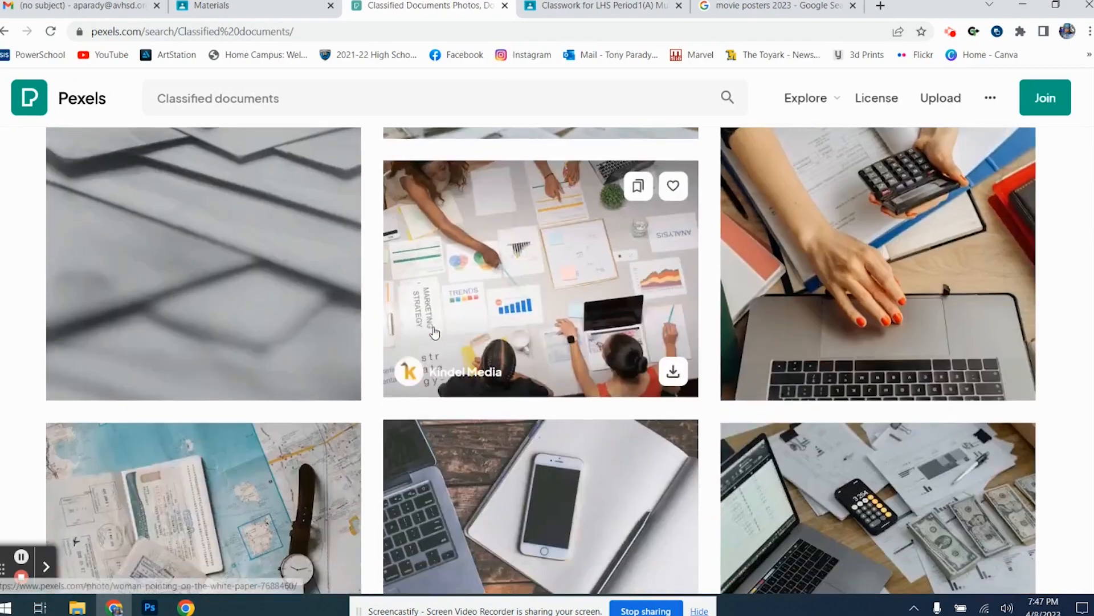
scroll(434, 332, "down", 4)
scroll(434, 332, "down", 5)
scroll(435, 332, "up", 5)
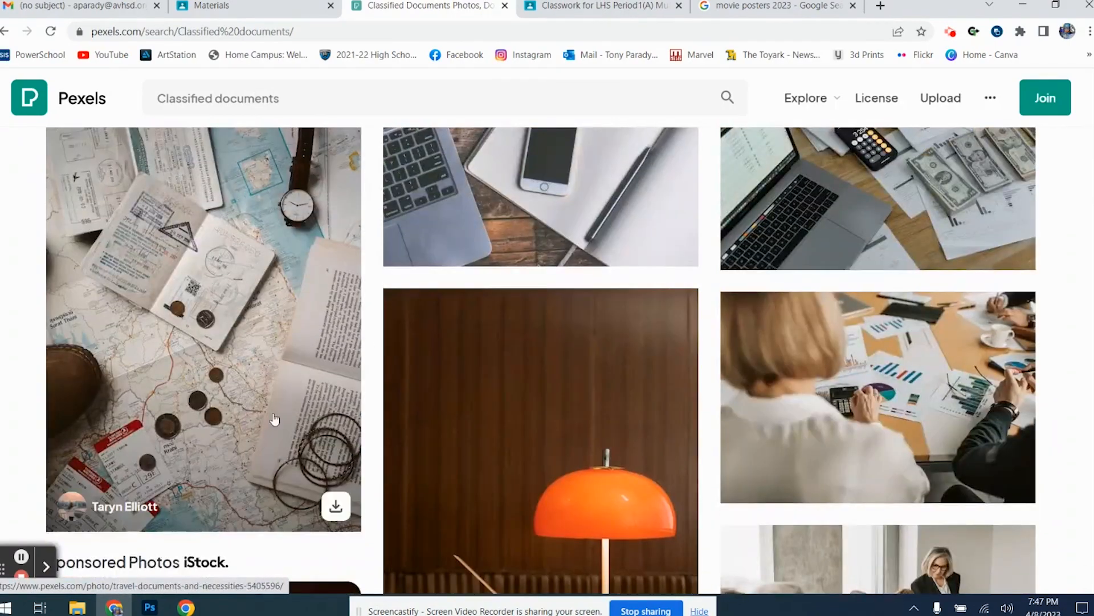
left_click(334, 506)
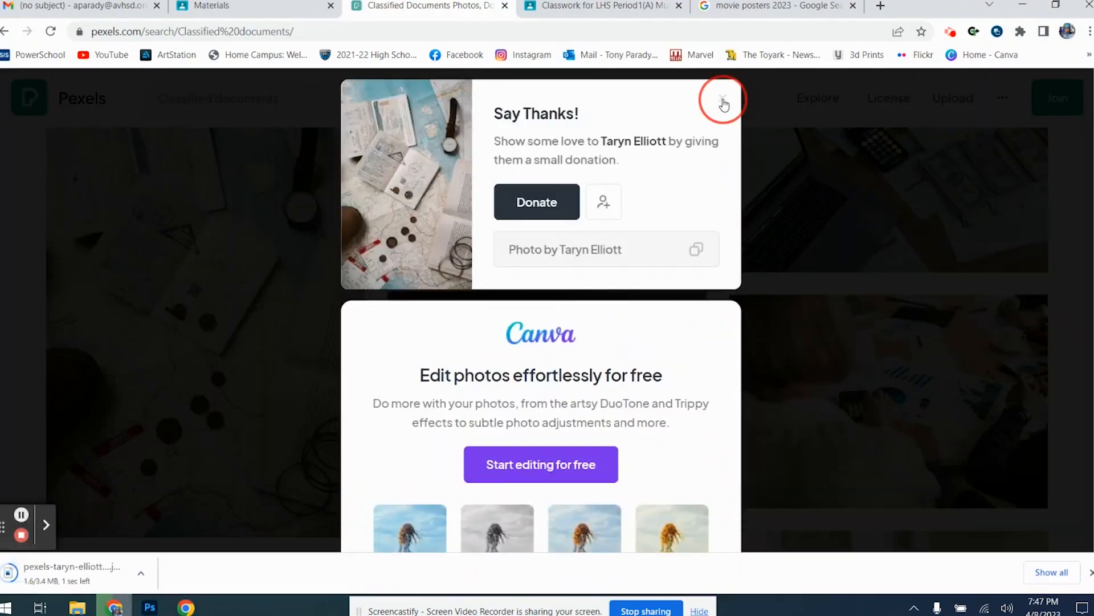
left_click(722, 102)
Examine more of the classified documents photo results for another usable document image.
scroll(353, 252, "down", 8)
scroll(228, 268, "up", 3)
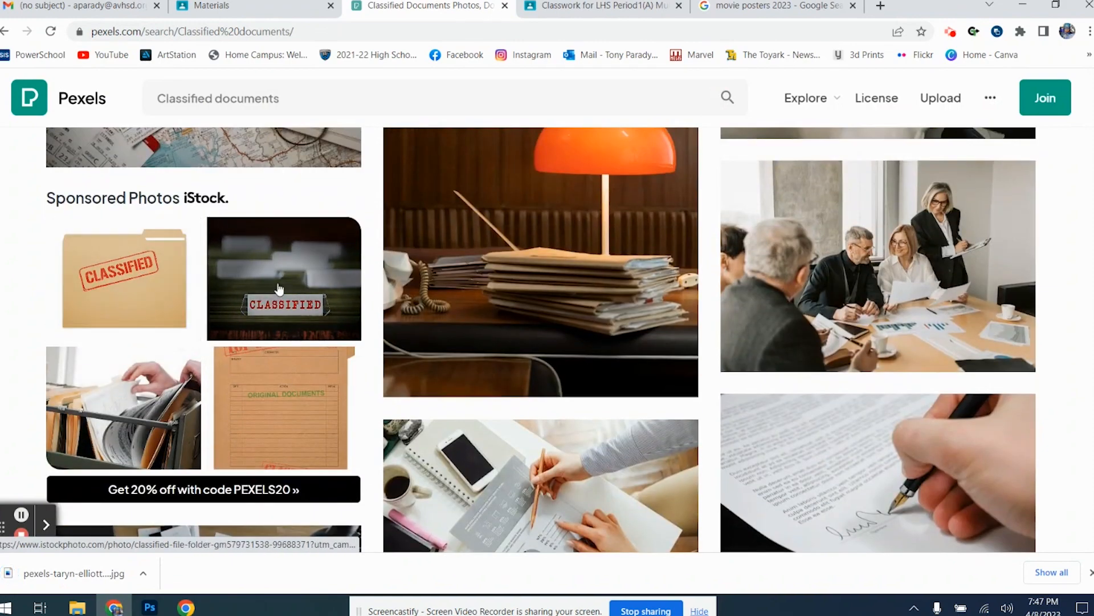
scroll(502, 337, "down", 6)
scroll(498, 338, "down", 15)
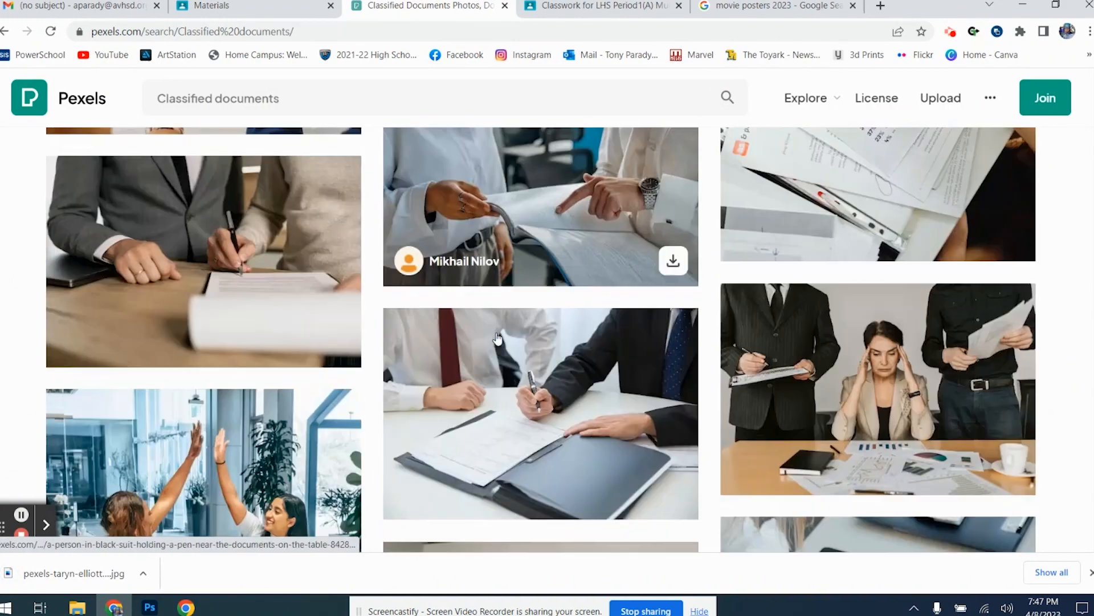
scroll(498, 339, "down", 12)
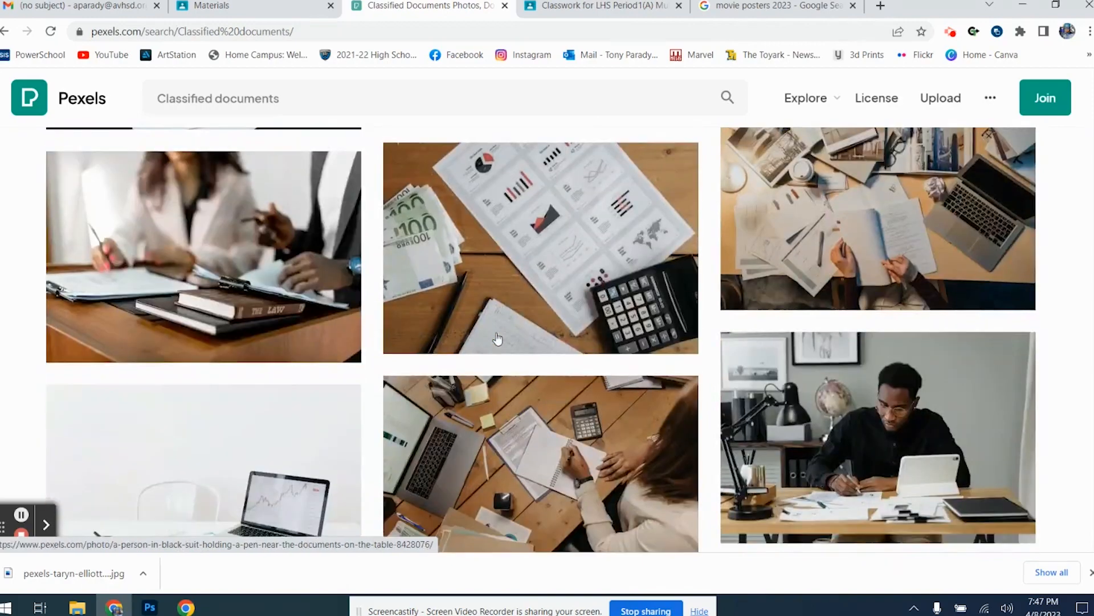
scroll(485, 349, "down", 15)
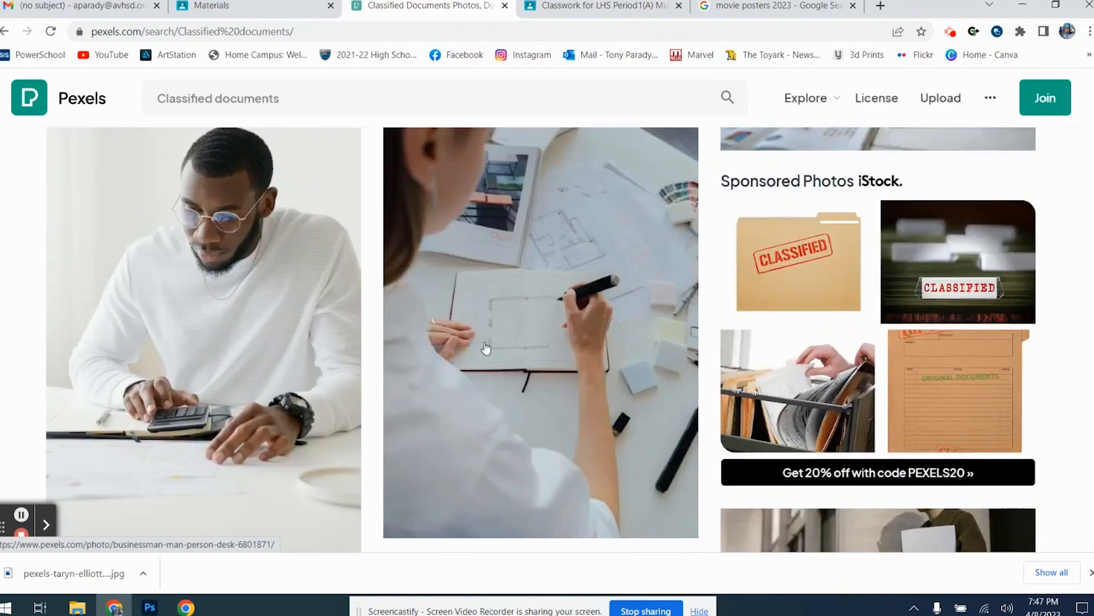
scroll(484, 349, "down", 6)
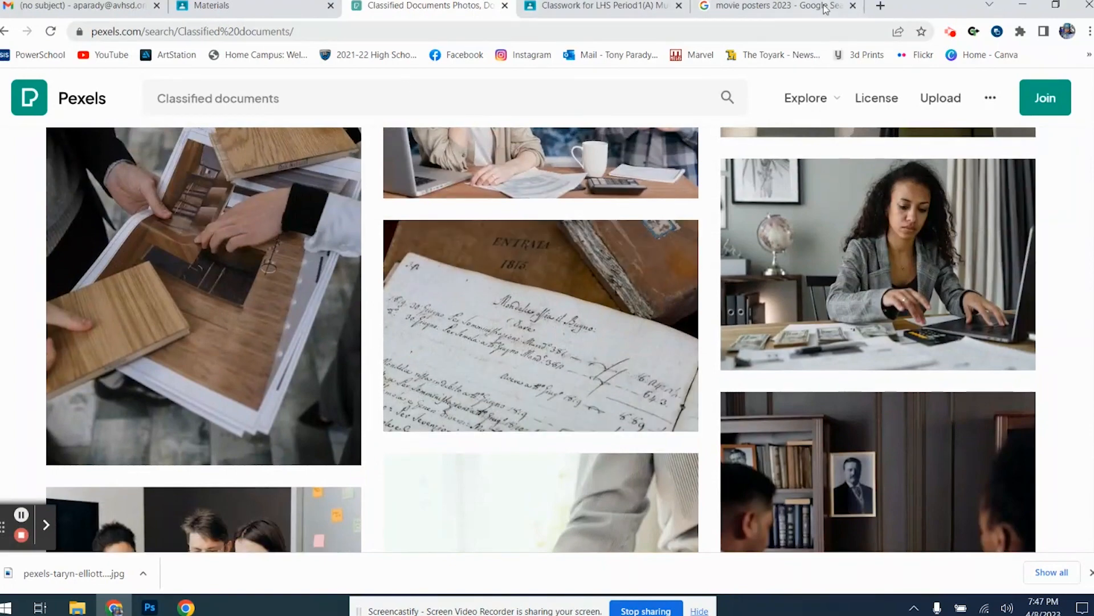
Search Google for "redacted documents" in a new browser tab and show the image results.
left_click(880, 6)
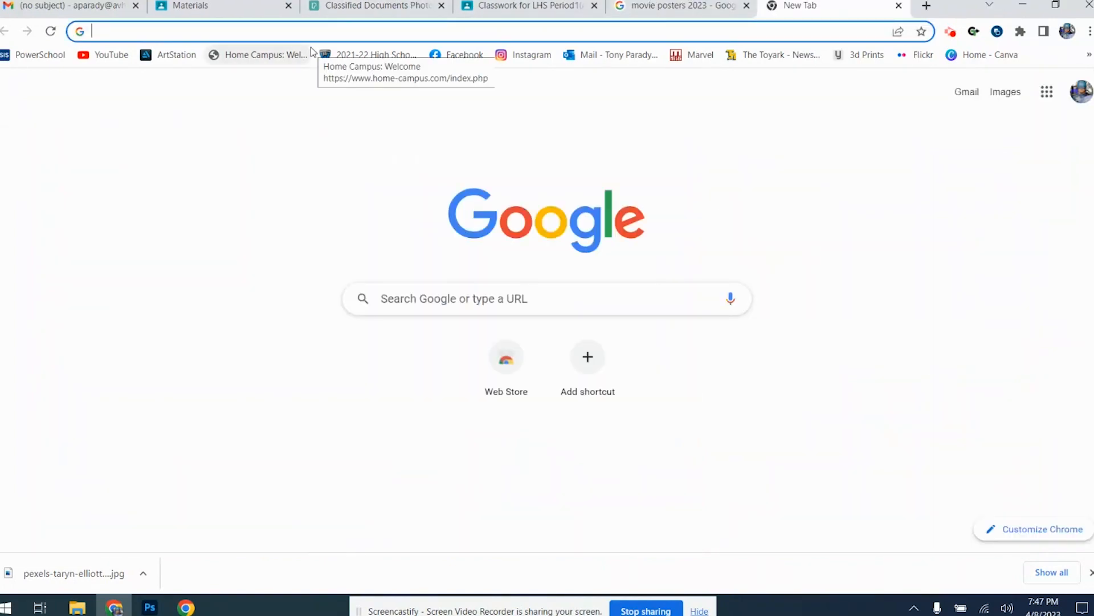
type("redac")
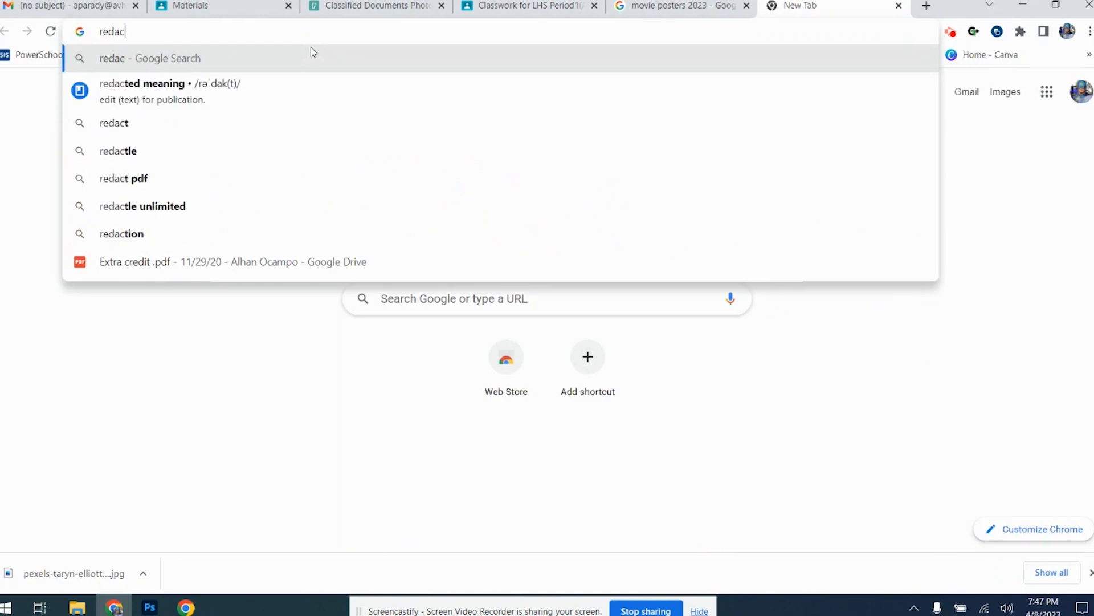
type("tied docu")
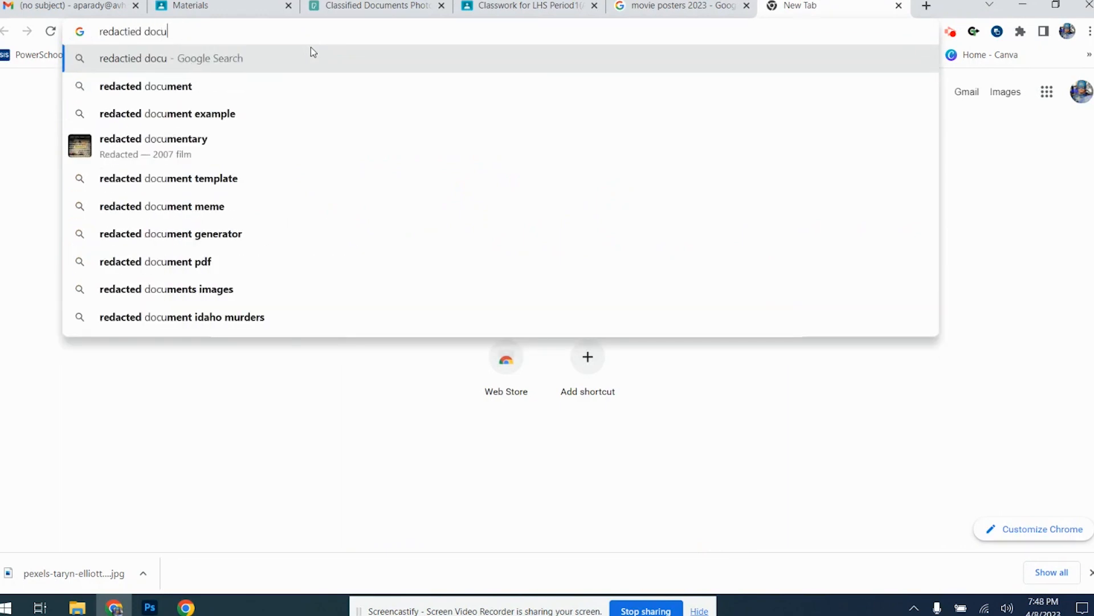
type("ments")
key("Return")
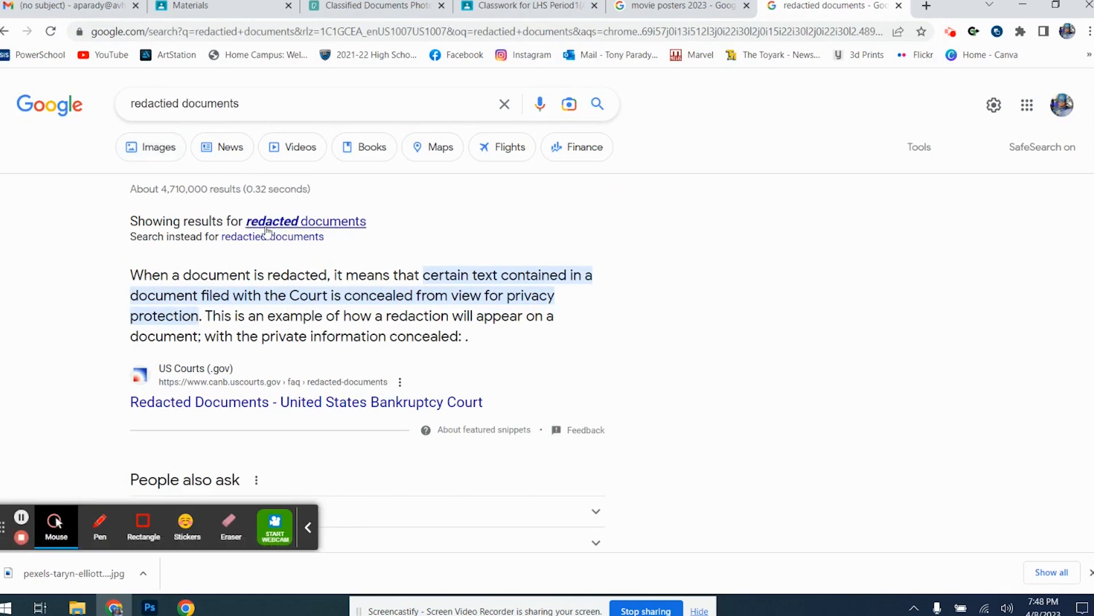
left_click(159, 149)
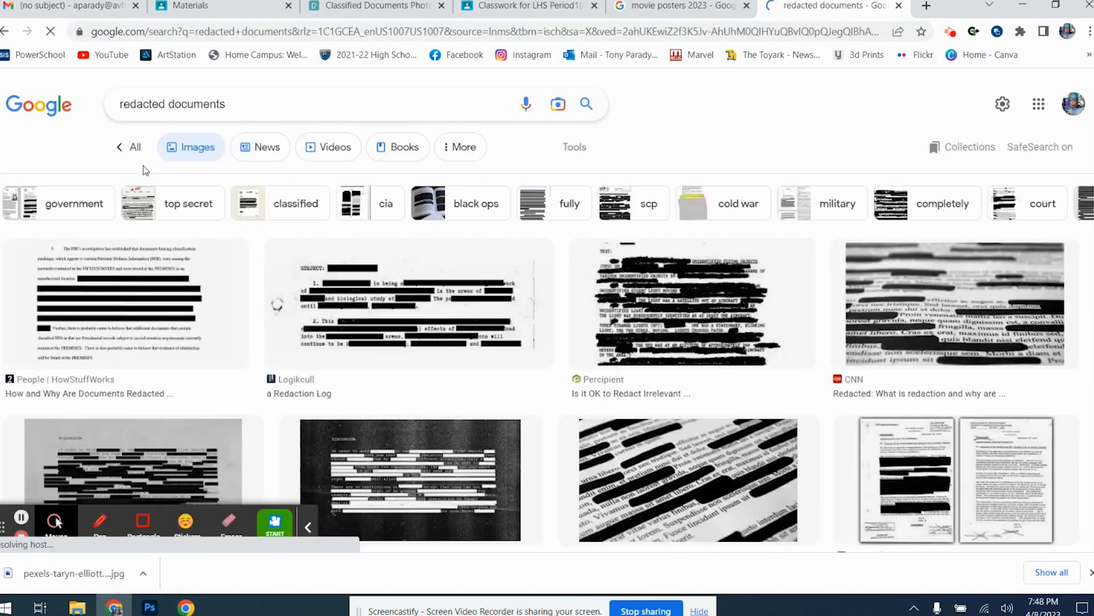
Save the Percipient redacted UFO document image to the Desktop as ufo and return to Photoshop.
left_click(683, 306)
right_click(836, 272)
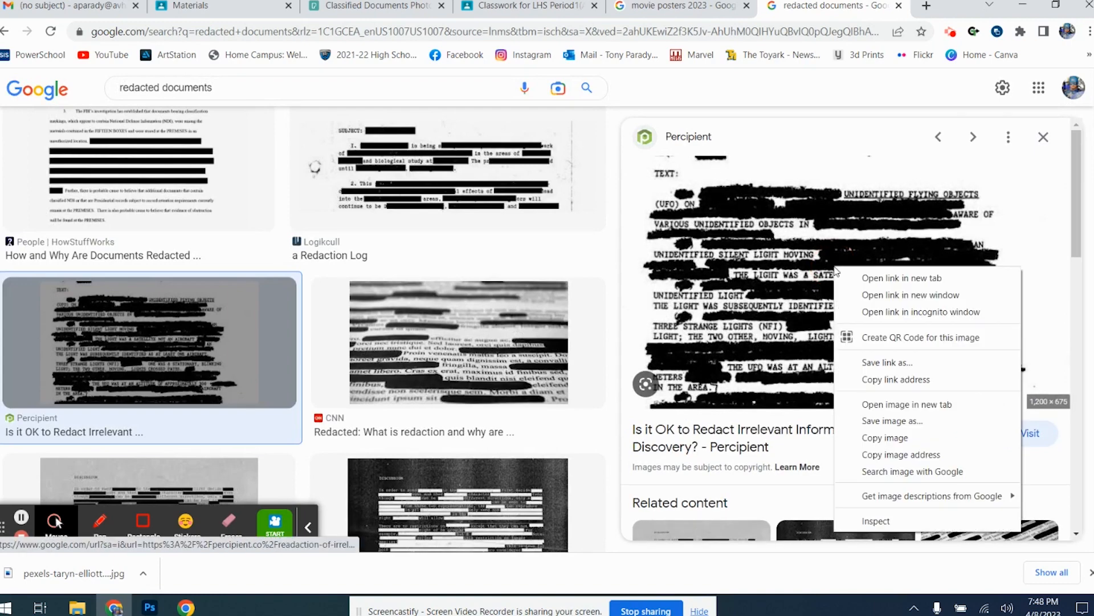
left_click(892, 421)
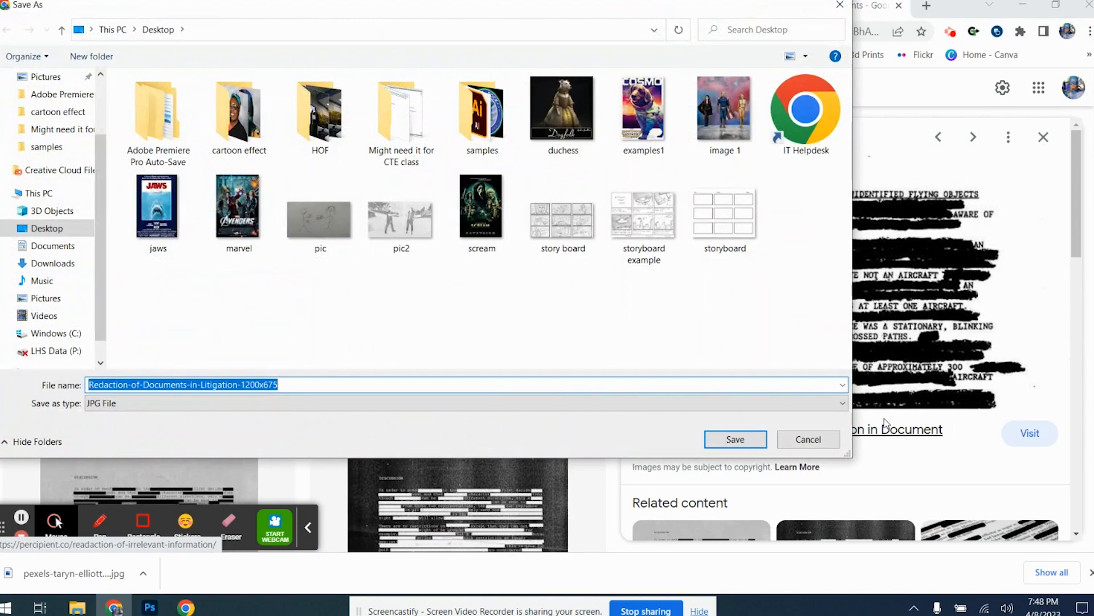
type("ufo")
key("Return")
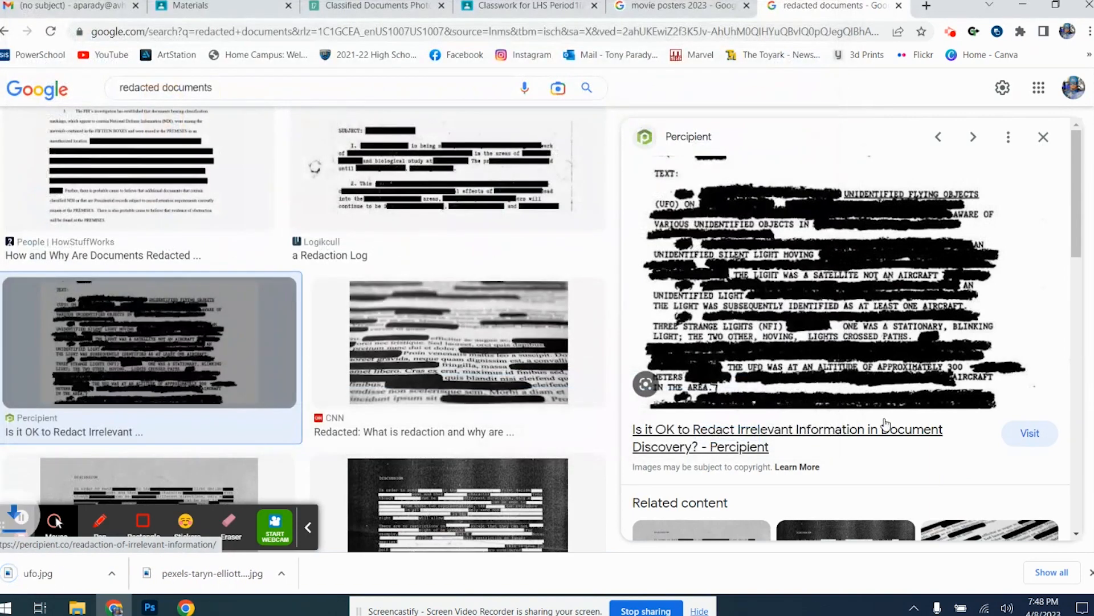
left_click(1092, 573)
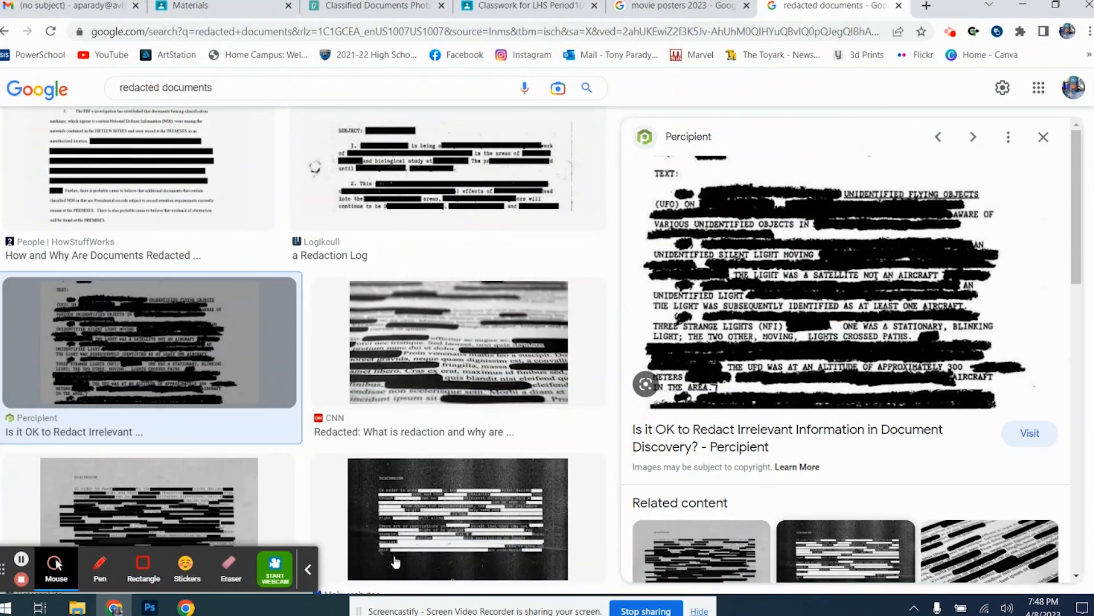
left_click(148, 610)
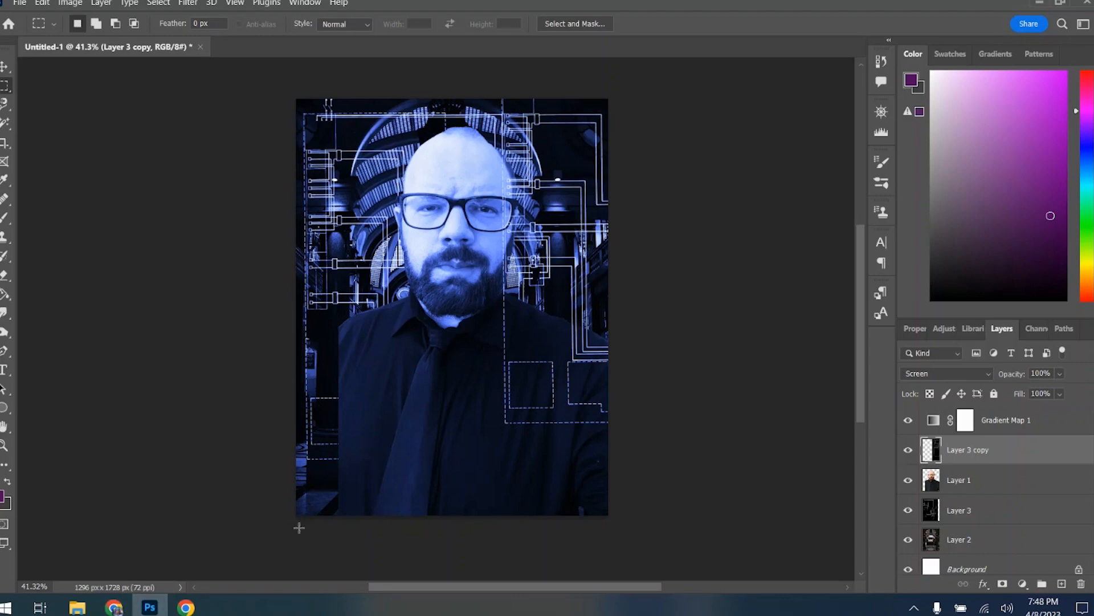